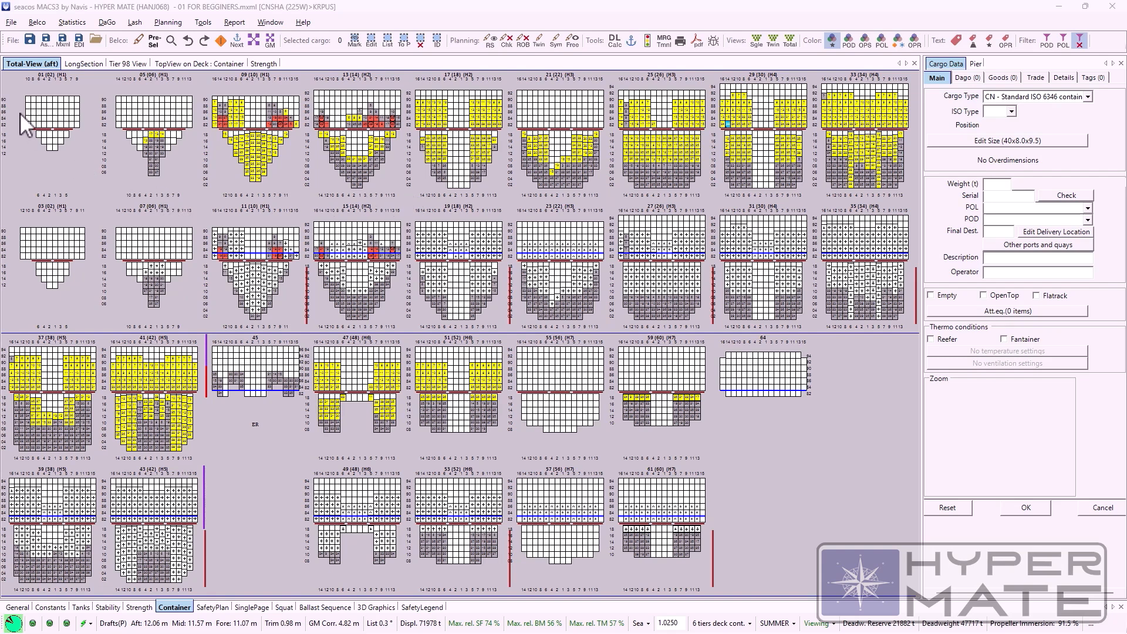
# Step: Create a new empty loading condition for the vessel
pyautogui.click(12, 24)
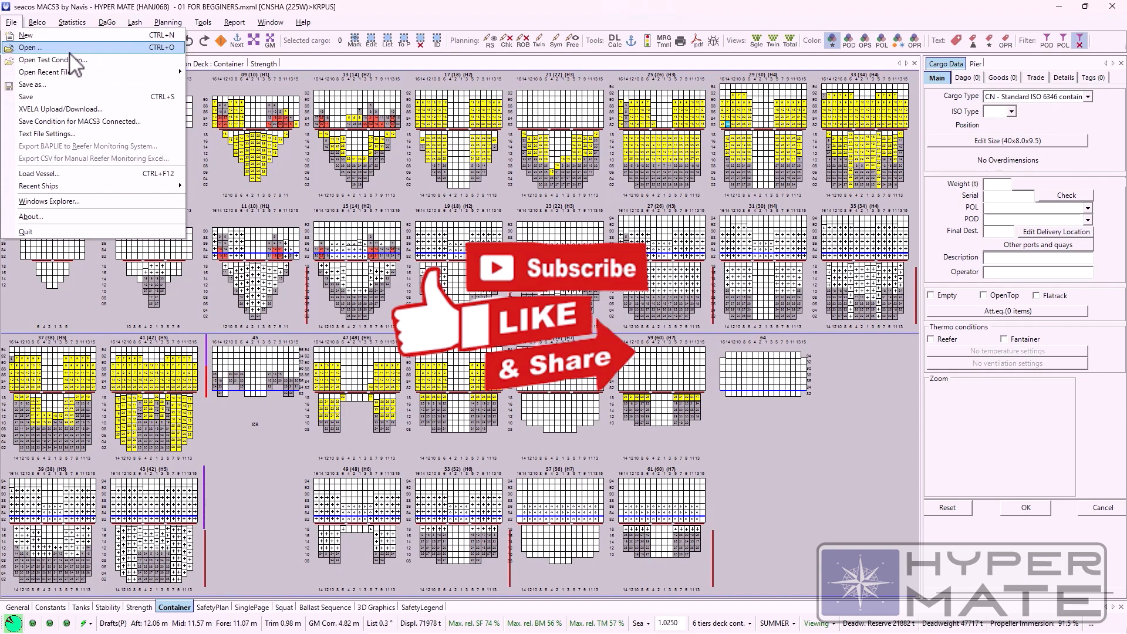
pyautogui.click(25, 35)
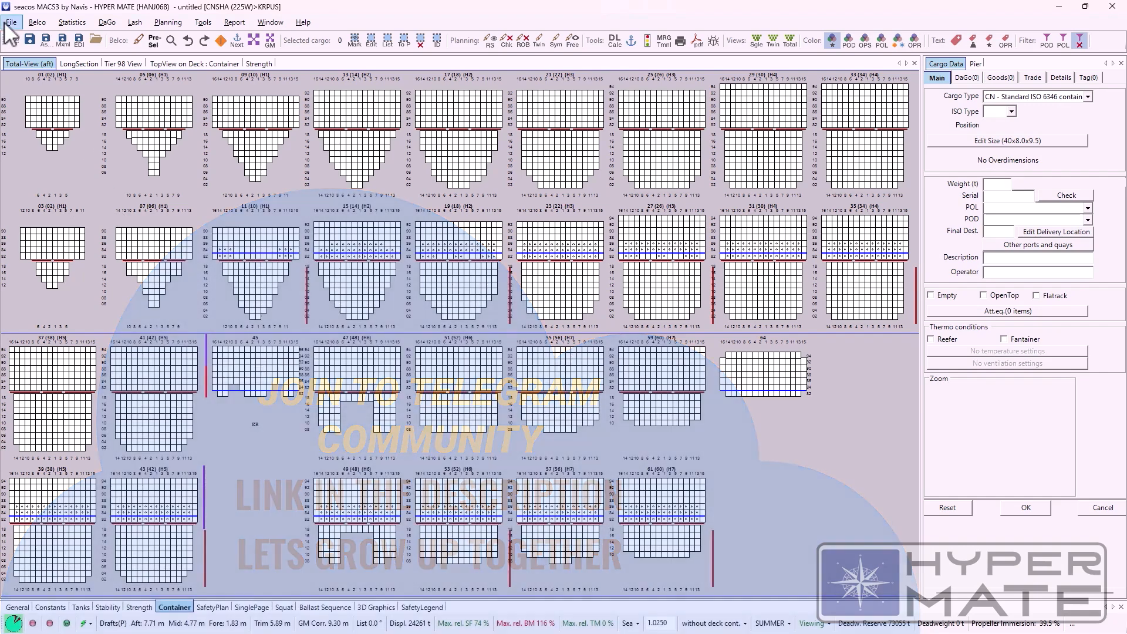
# Step: Look through the saved condition files and folders in 001 PRESTOWS, then leave the Open dialog without opening one
pyautogui.click(11, 22)
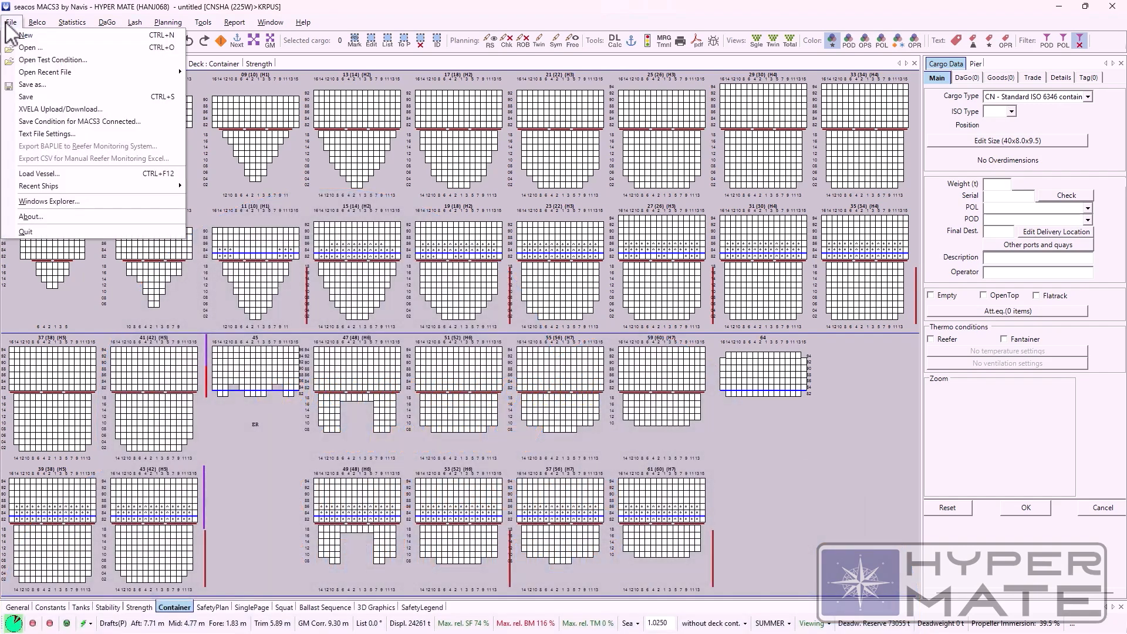
pyautogui.click(32, 48)
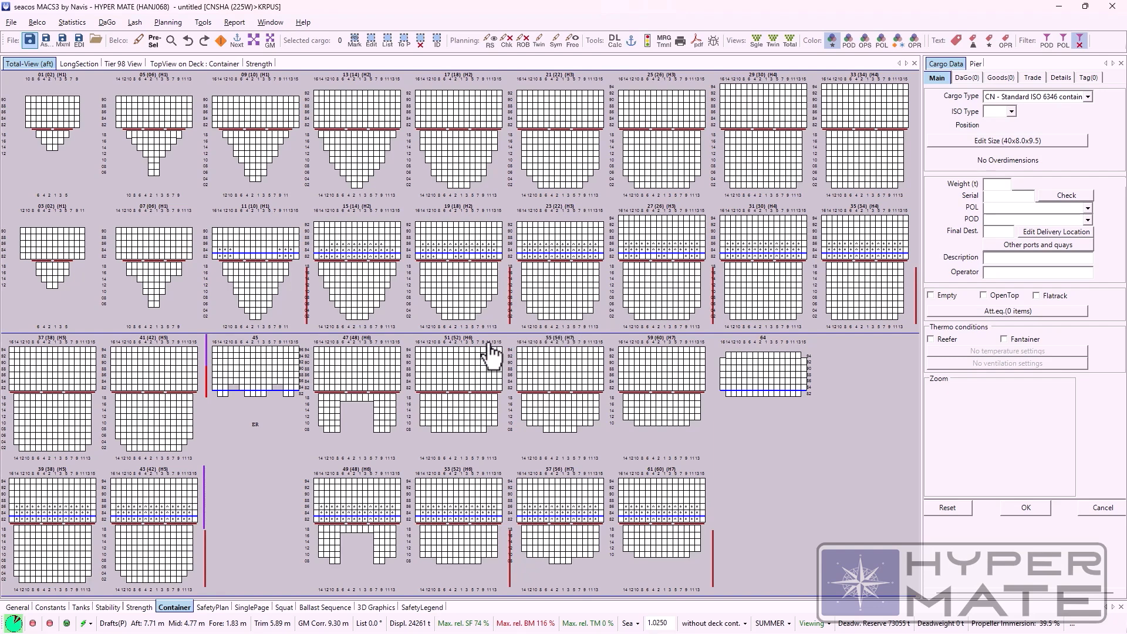
pyautogui.moveTo(273, 121); pyautogui.dragTo(549, 200)
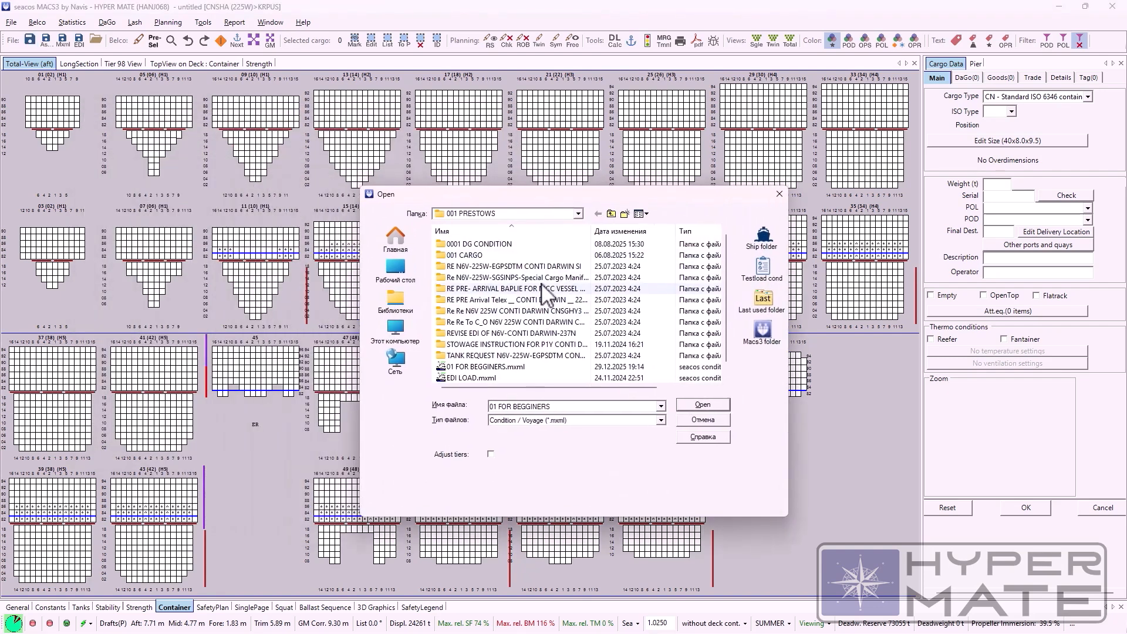
pyautogui.moveTo(551, 196); pyautogui.dragTo(619, 189)
pyautogui.press('s')
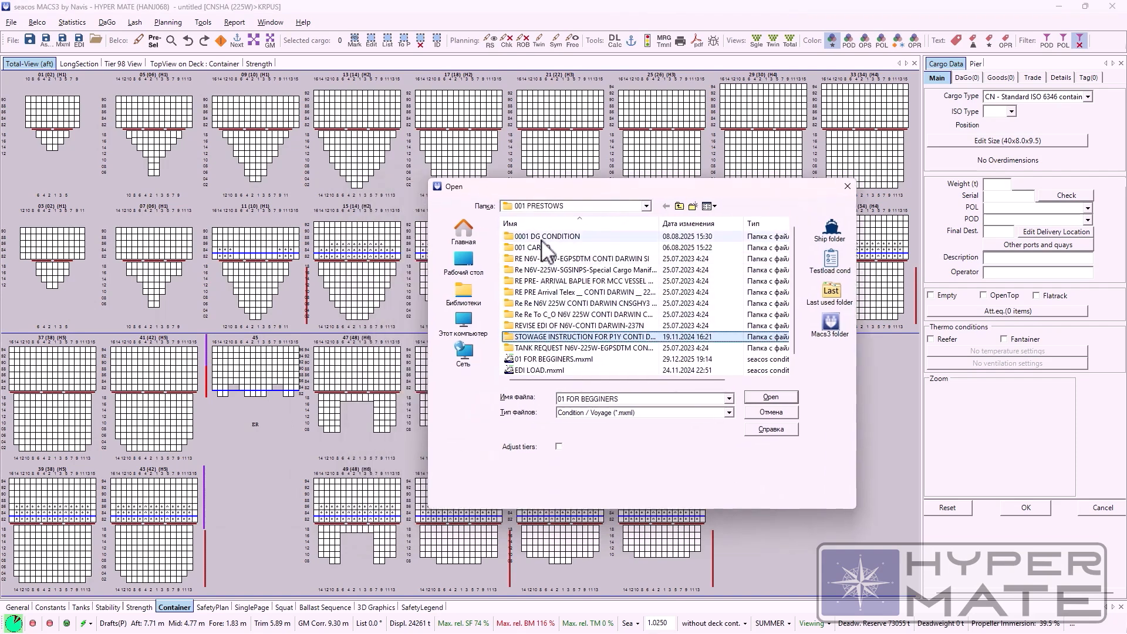
pyautogui.click(539, 237)
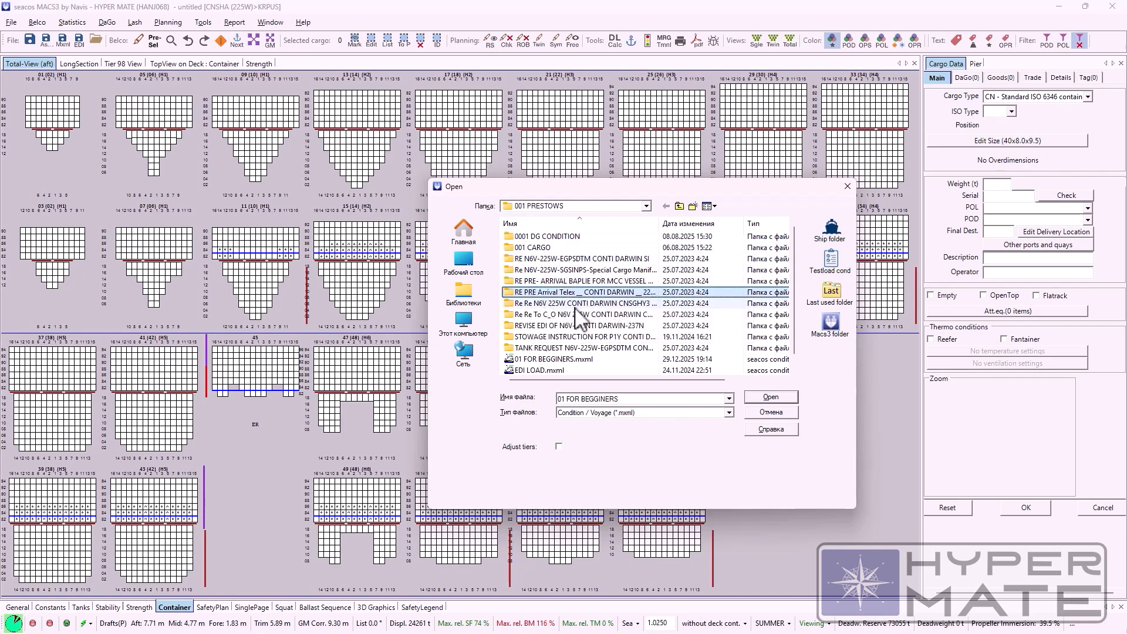
pyautogui.click(535, 337)
pyautogui.click(534, 349)
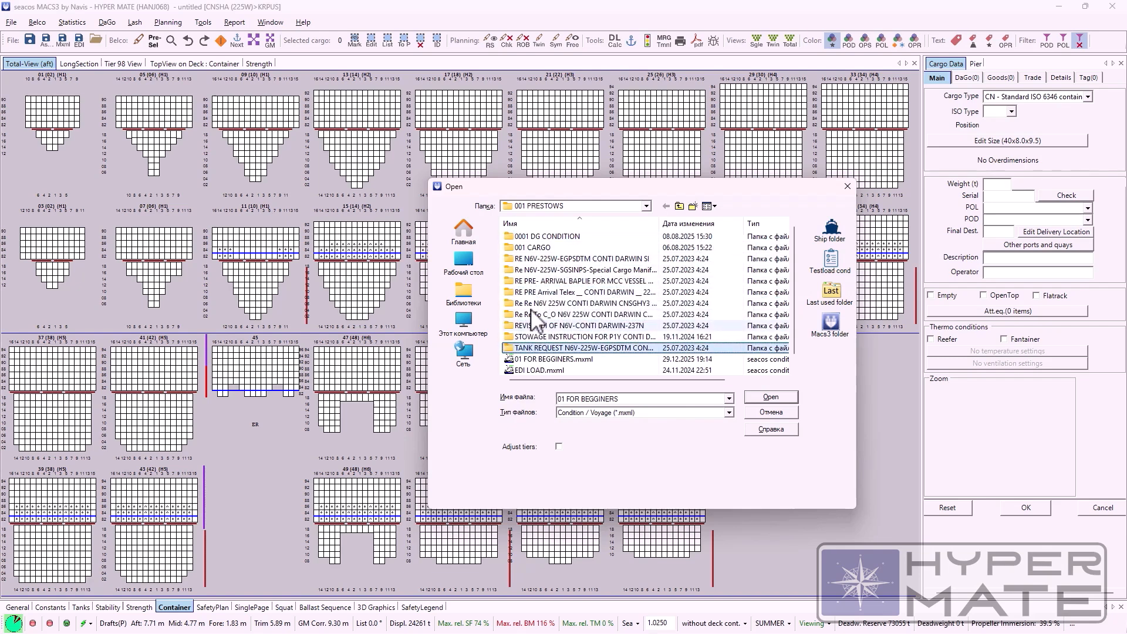
pyautogui.press('Escape')
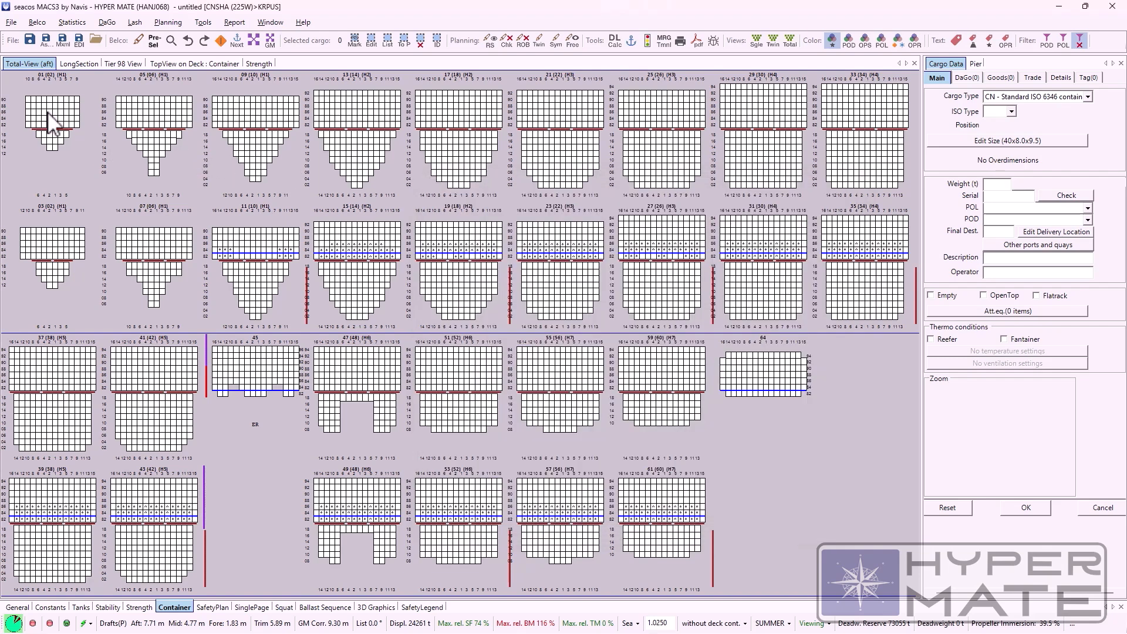
# Step: Look over the vessel's test conditions in the hanj068 folder and close the dialog without loading one
pyautogui.click(11, 23)
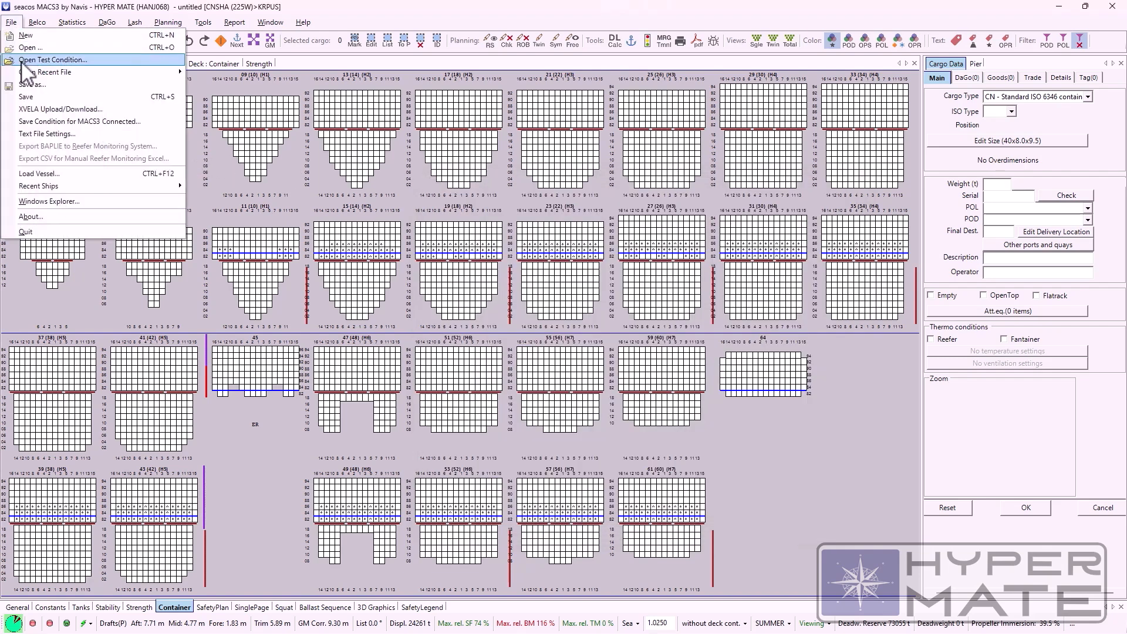
pyautogui.click(22, 59)
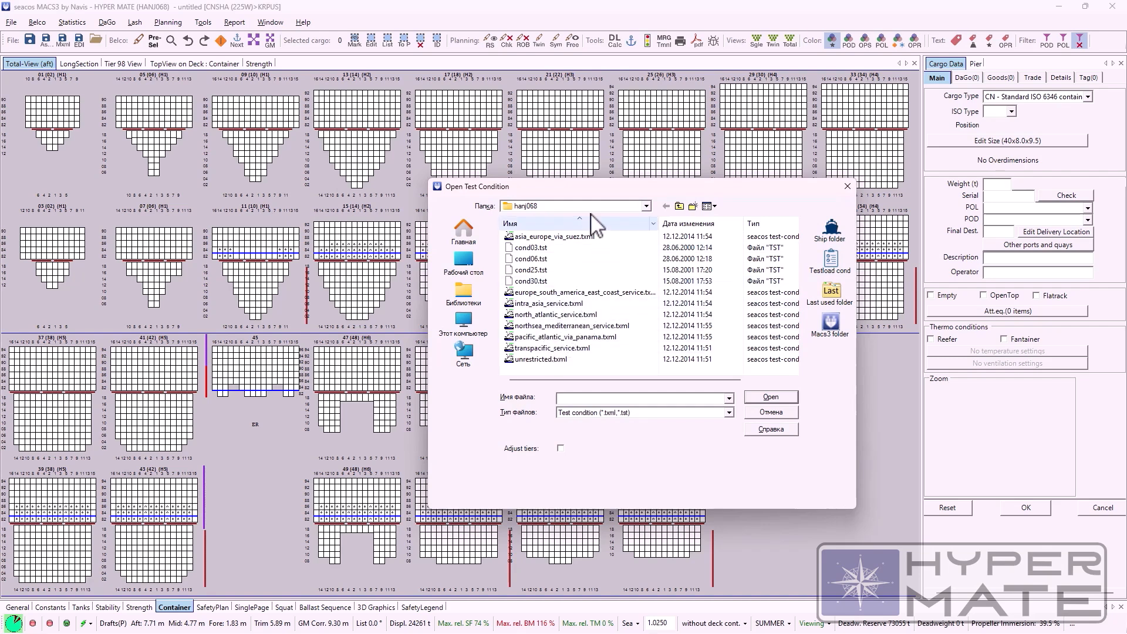
pyautogui.moveTo(605, 186); pyautogui.dragTo(517, 186)
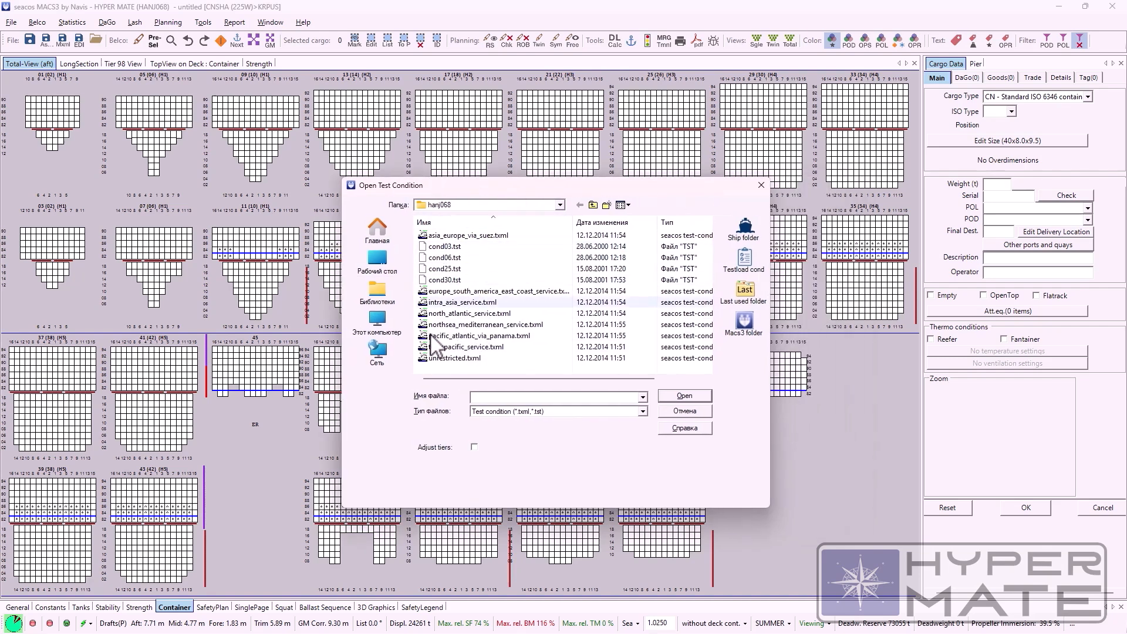
pyautogui.moveTo(503, 188); pyautogui.dragTo(472, 188)
pyautogui.click(729, 183)
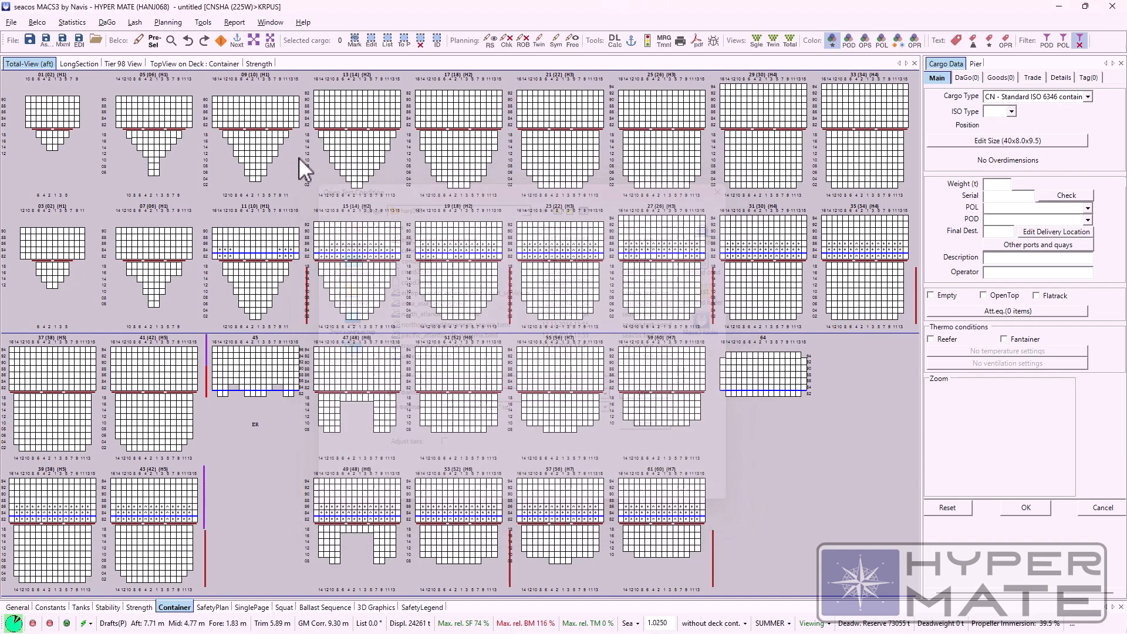
# Step: Reopen the recently used condition 01 FOR BEGGINERS.mxml
pyautogui.click(11, 23)
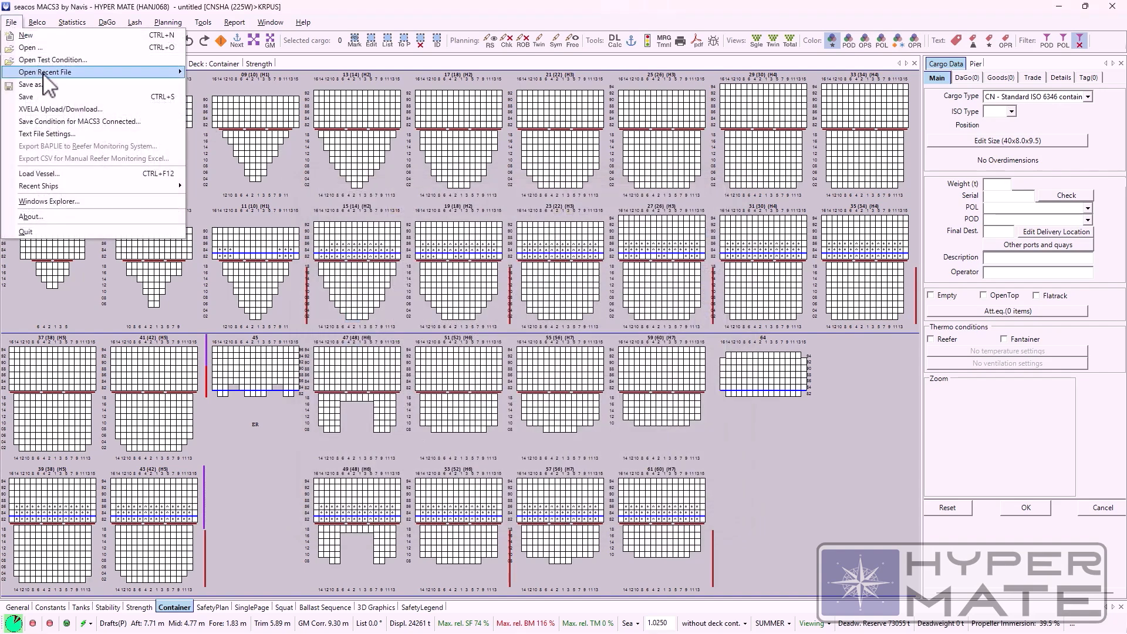
pyautogui.moveTo(50, 73)
pyautogui.click(310, 76)
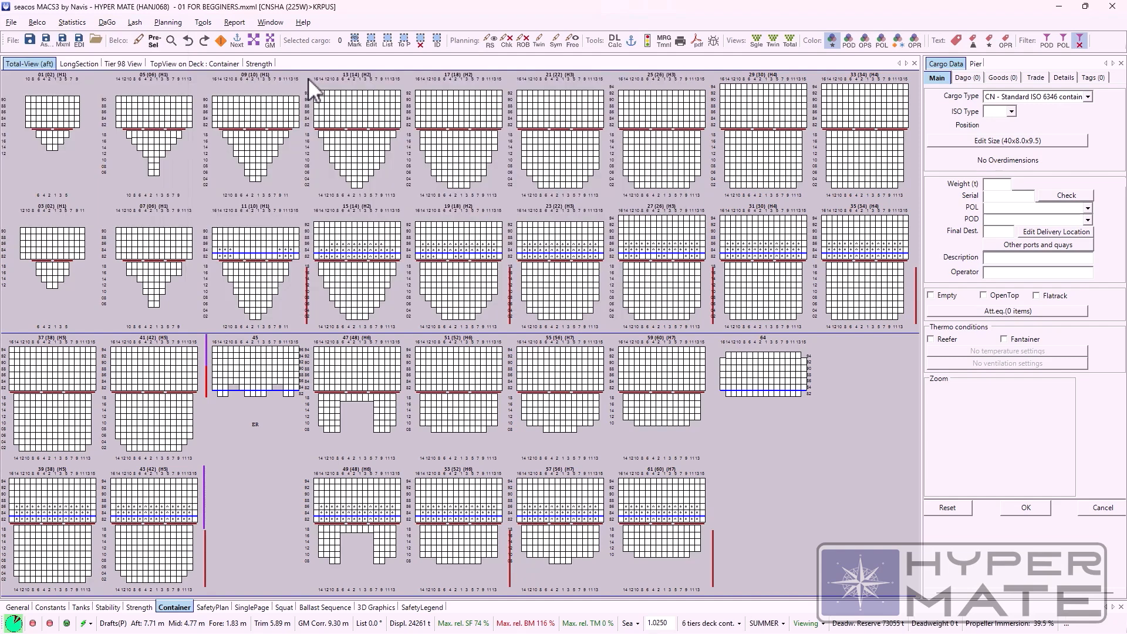
pyautogui.click(13, 26)
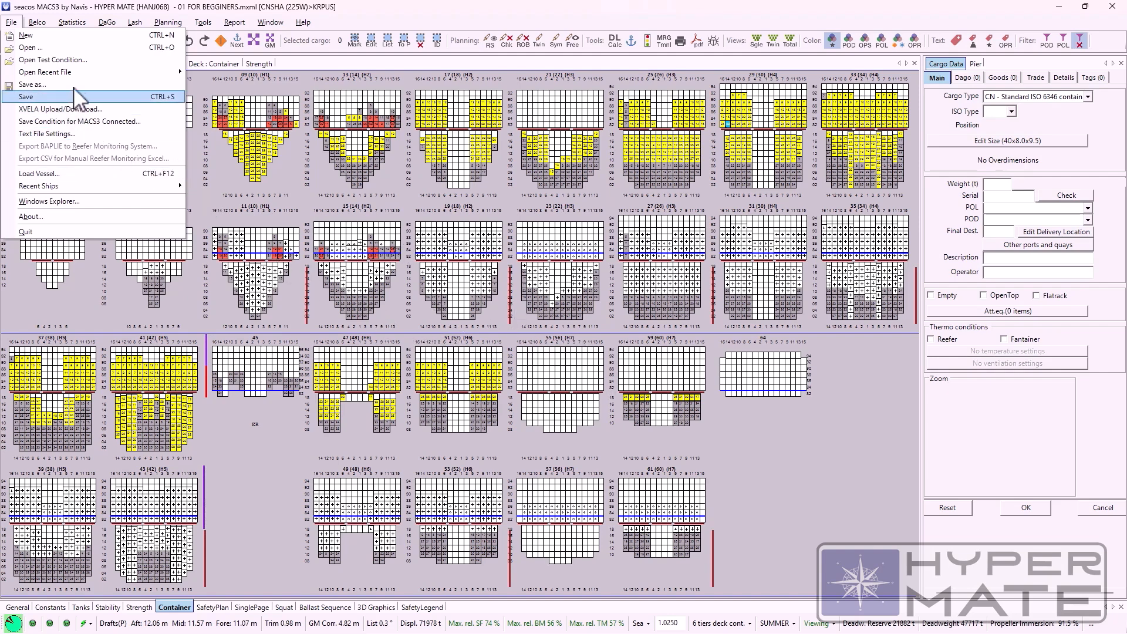
pyautogui.moveTo(149, 73)
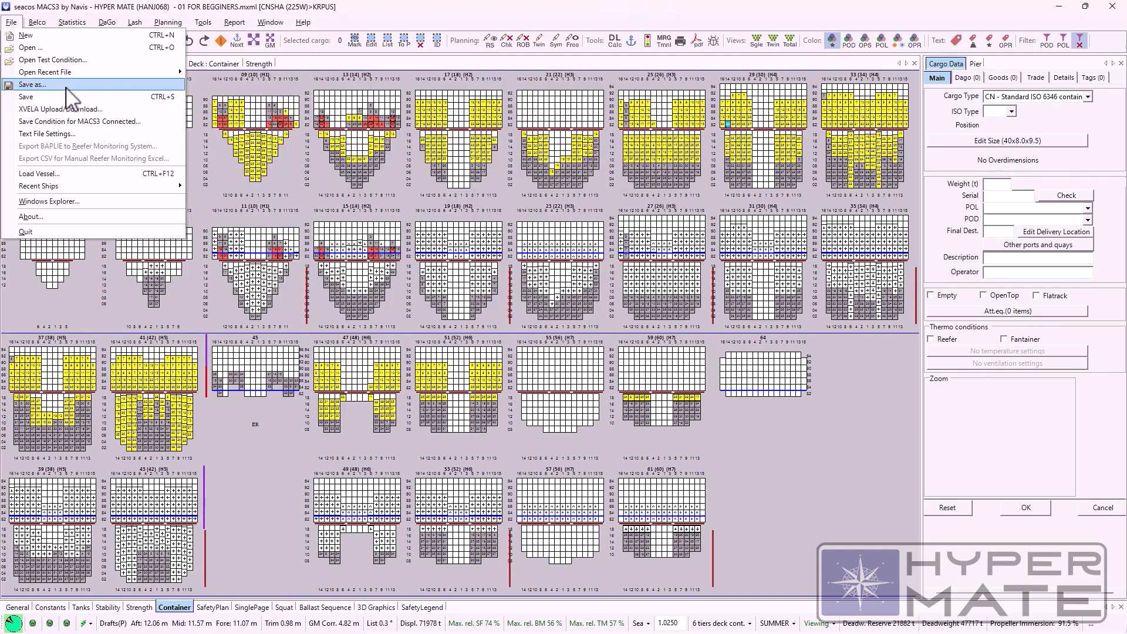
pyautogui.click(204, 175)
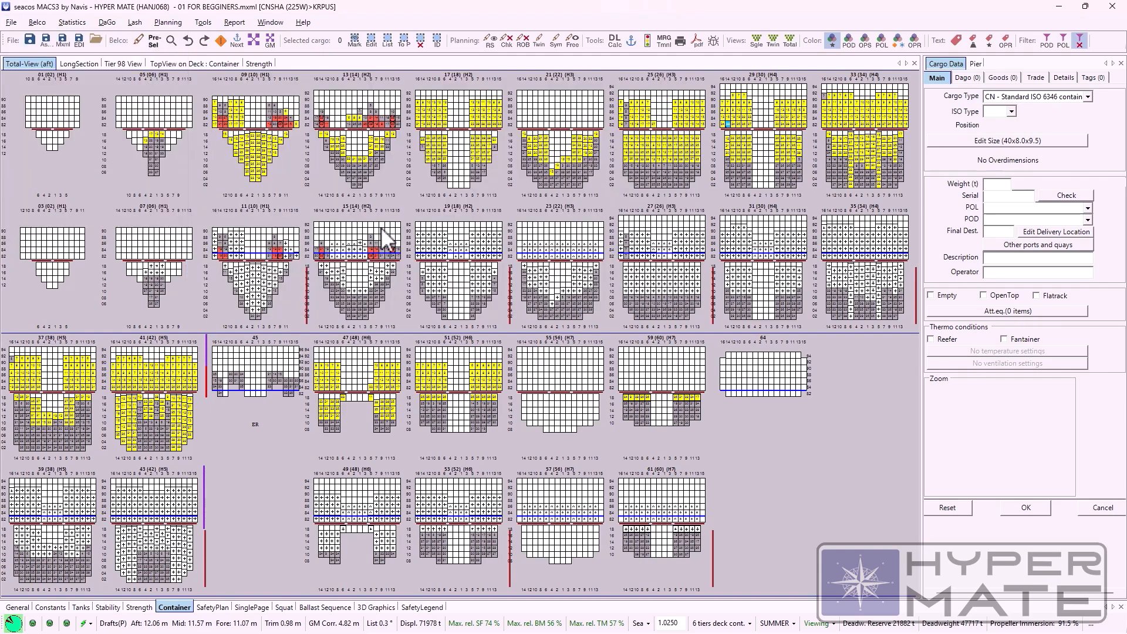
# Step: Show the pier list and move the block of deck containers in the even-numbered rows of bay 09 (10) onto the pier
pyautogui.click(977, 65)
pyautogui.click(262, 107)
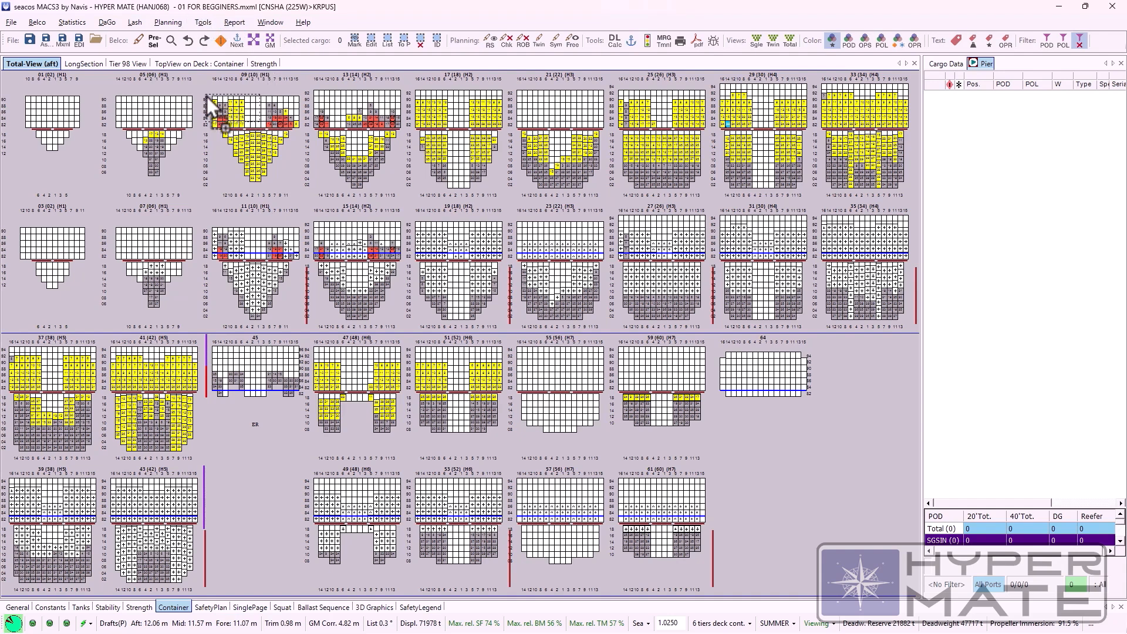
pyautogui.moveTo(206, 99); pyautogui.dragTo(245, 129)
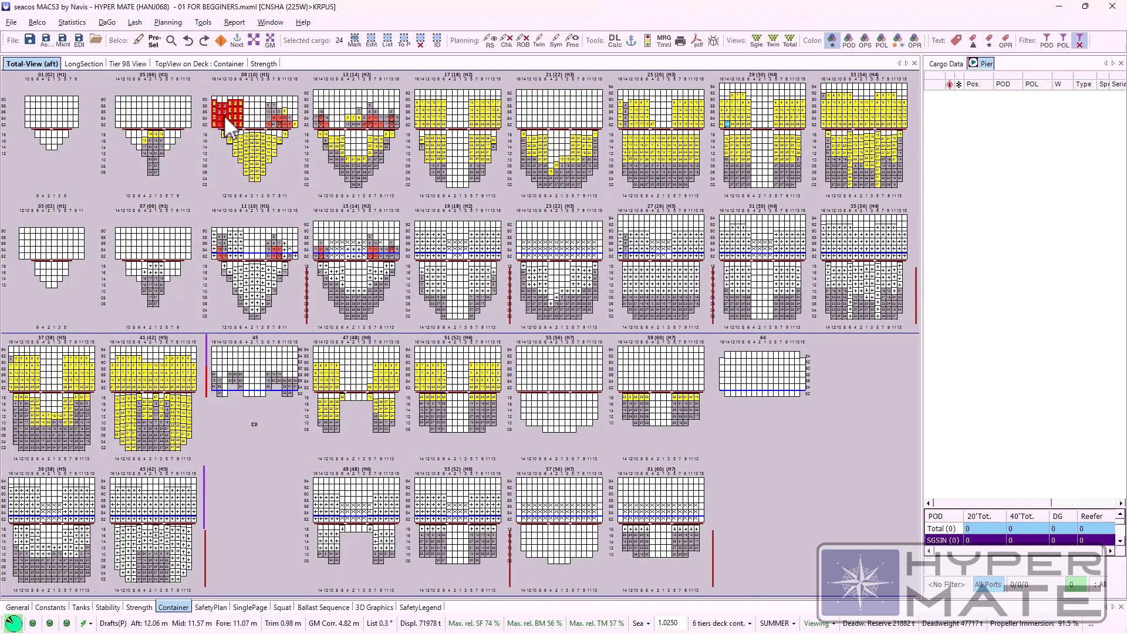
pyautogui.moveTo(978, 215); pyautogui.dragTo(984, 214)
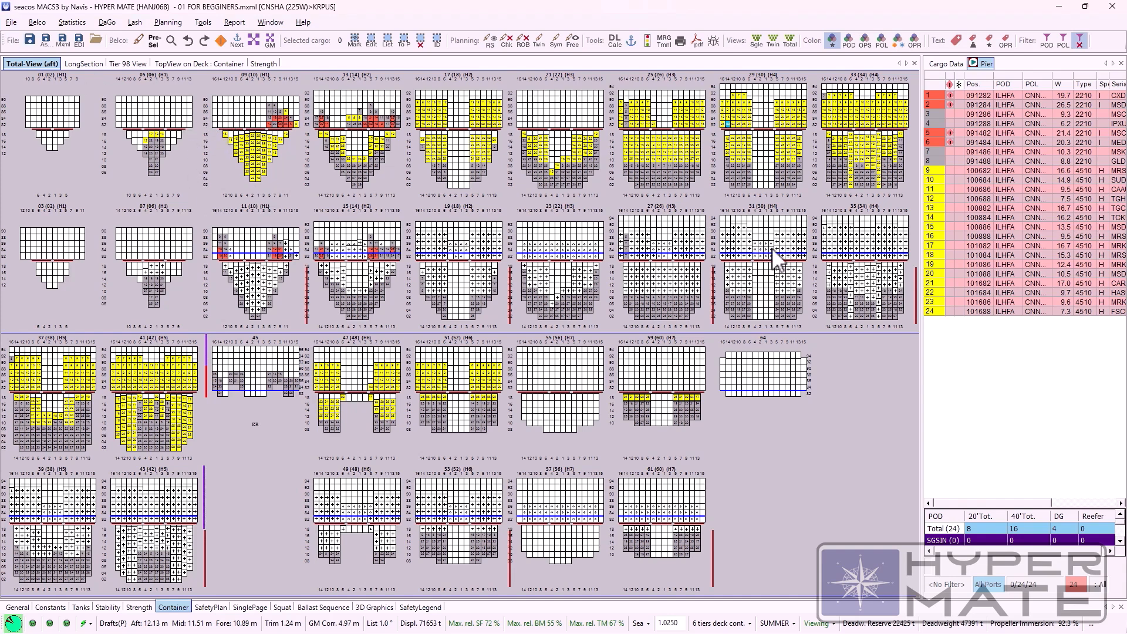
# Step: Start saving the condition as a new file and create and enter a folder named TEST BEG inside 001 PRESTOWS
pyautogui.click(11, 23)
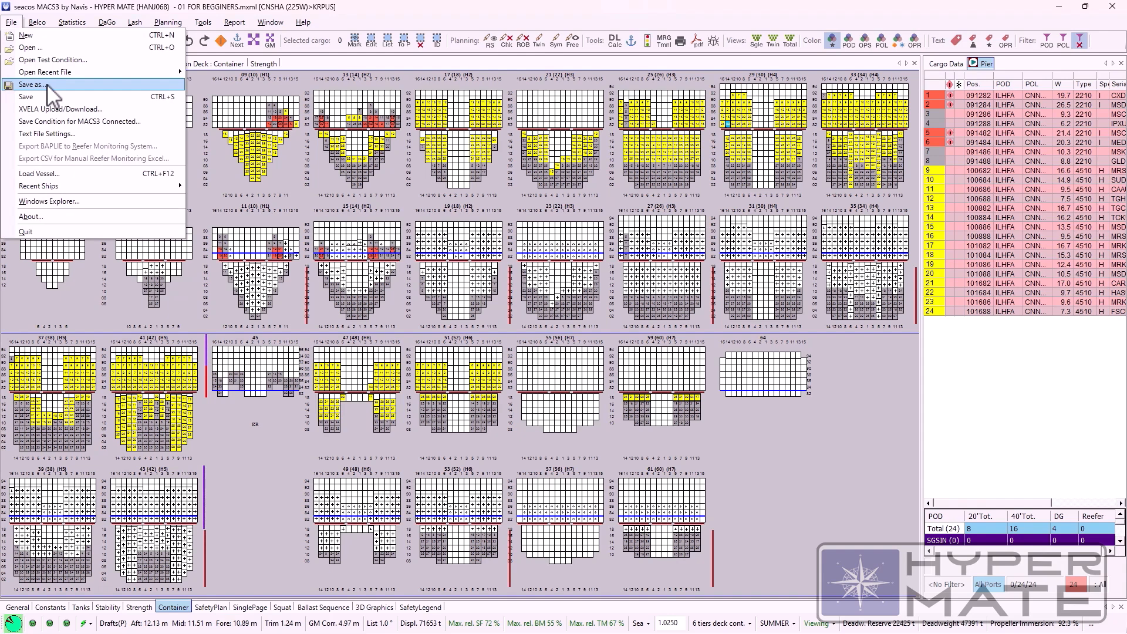
pyautogui.click(281, 163)
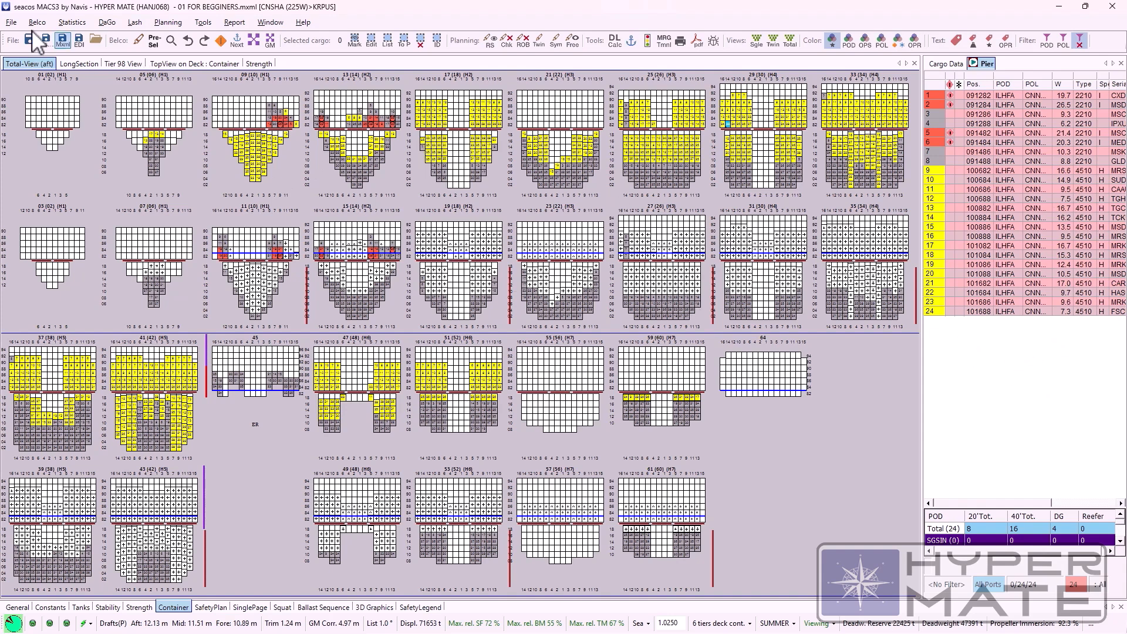
pyautogui.click(12, 24)
pyautogui.click(40, 87)
pyautogui.hotkey('ctrl', 'shift', 'n')
pyautogui.write('TES')
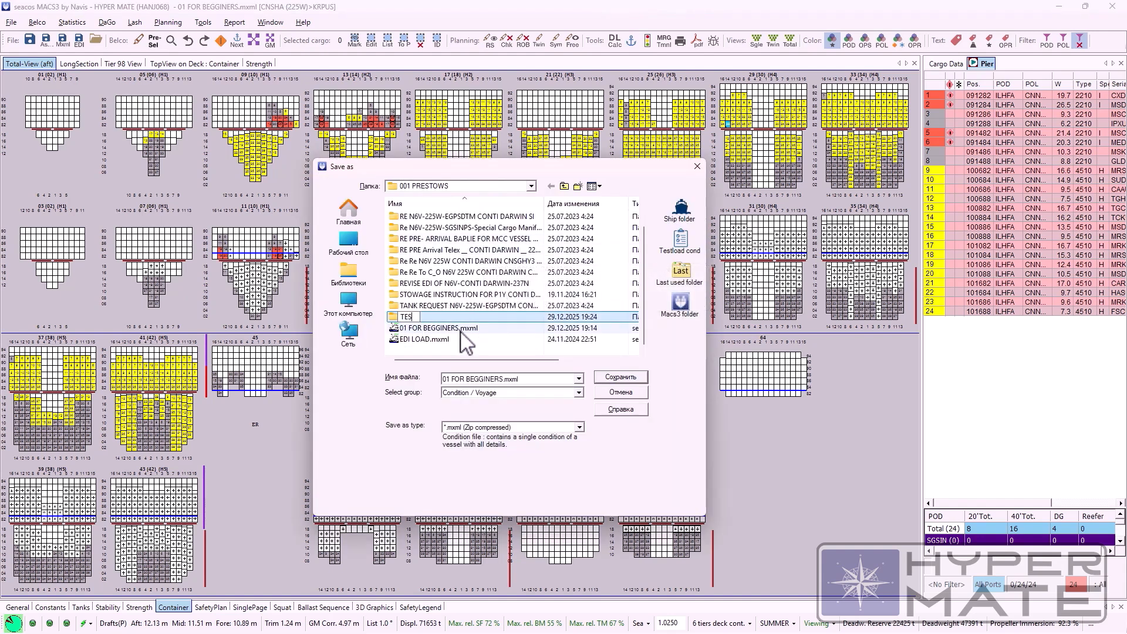
pyautogui.write('T BEG')
pyautogui.press('Return')
pyautogui.press('Return')
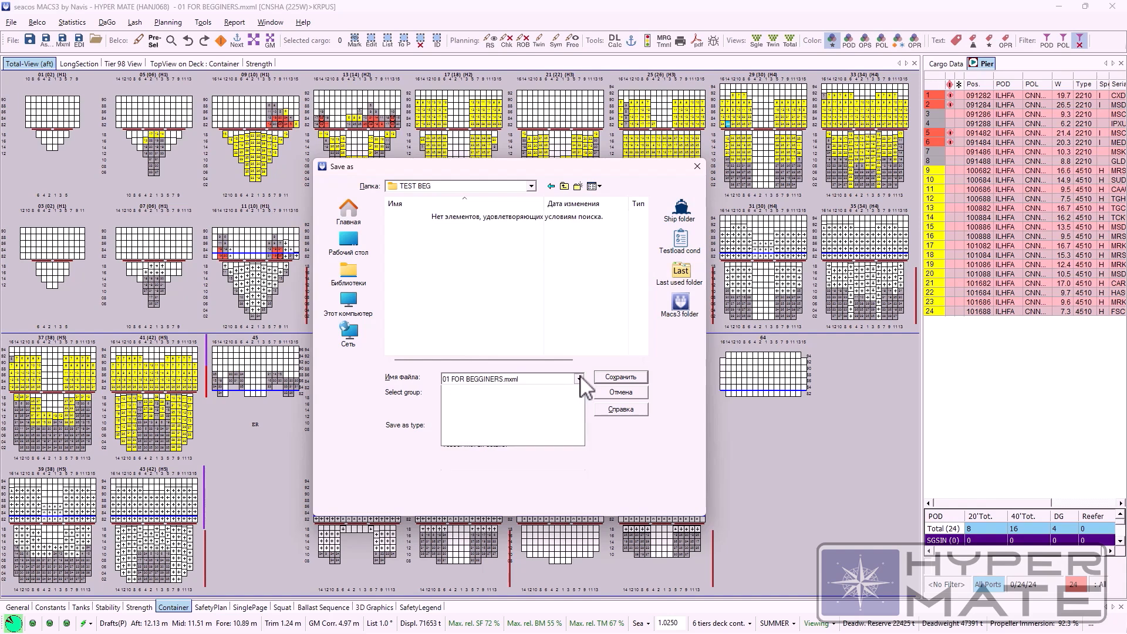
# Step: Examine the file groups offered for saving, keeping Condition / Voyage and the file name 01 FOR BEGGINERS.mxml
pyautogui.click(580, 378)
pyautogui.click(579, 393)
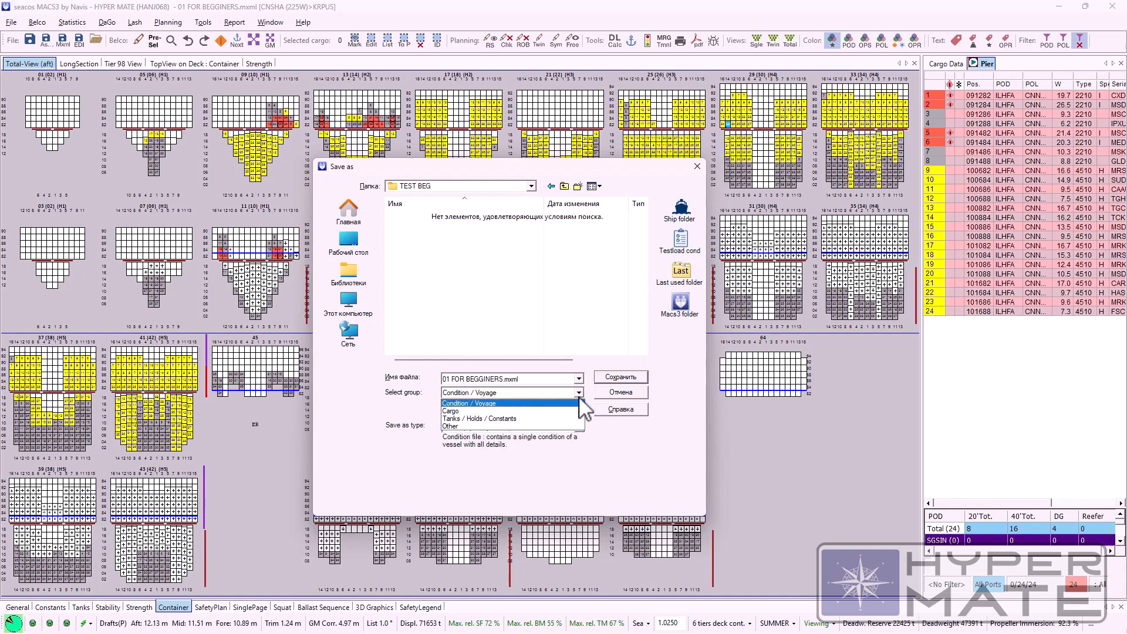
pyautogui.click(581, 394)
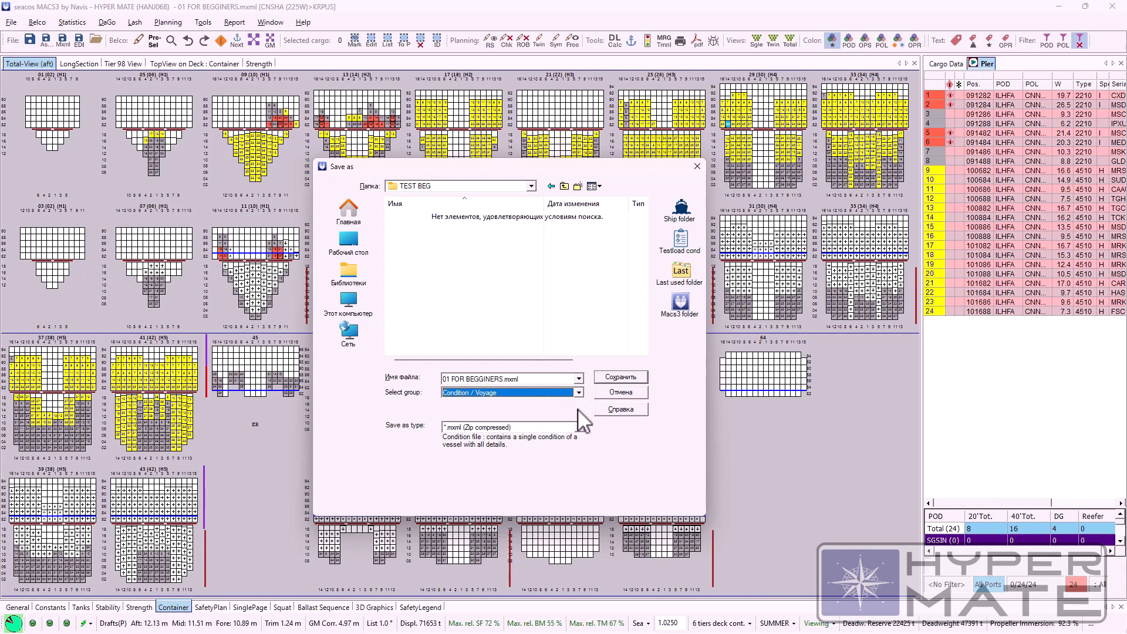
pyautogui.click(580, 393)
pyautogui.click(609, 434)
pyautogui.click(522, 394)
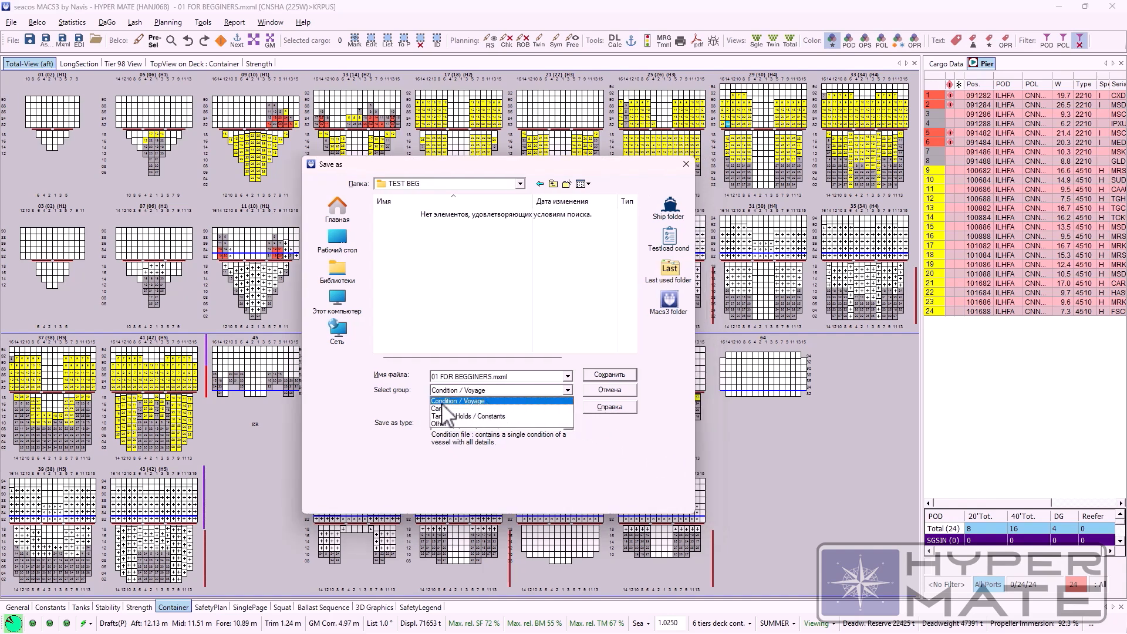
pyautogui.click(413, 414)
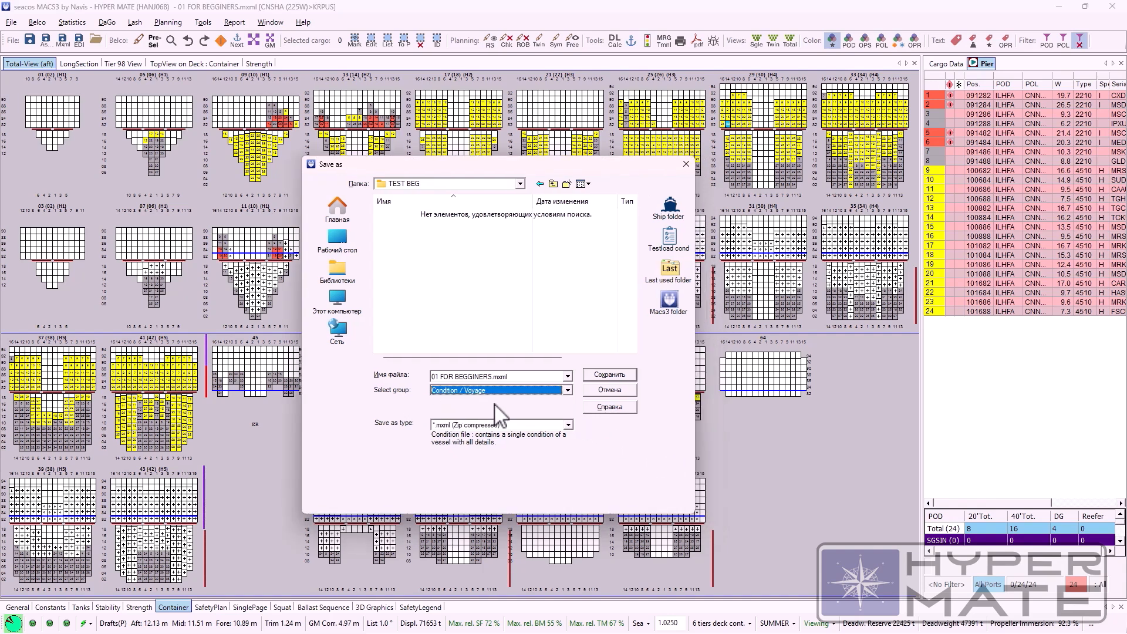
pyautogui.click(511, 379)
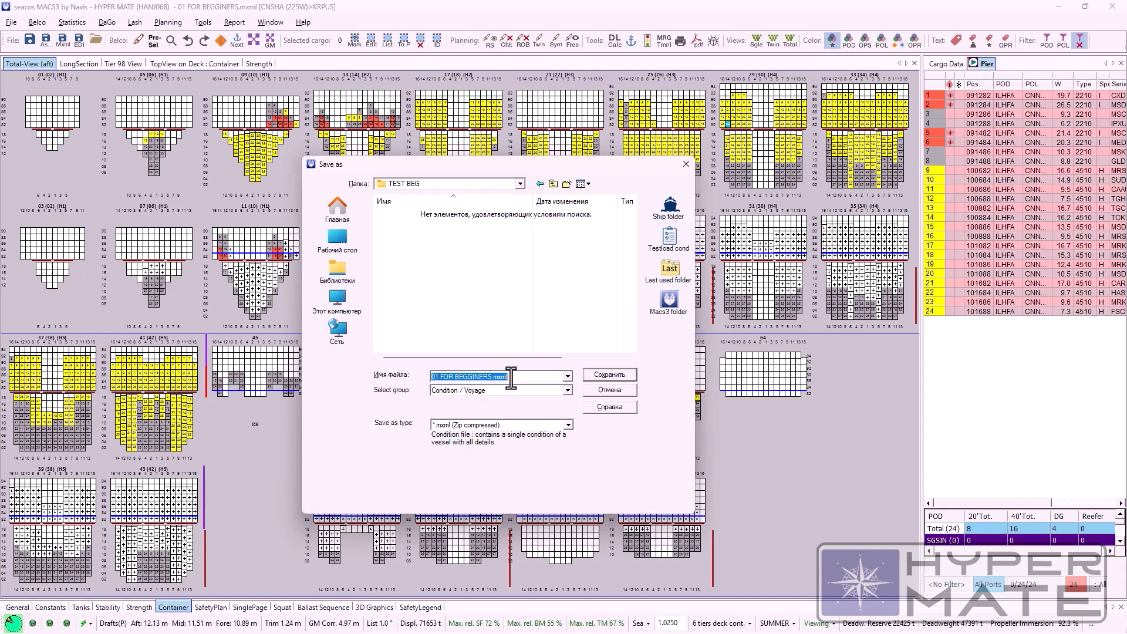
pyautogui.click(502, 391)
pyautogui.click(512, 378)
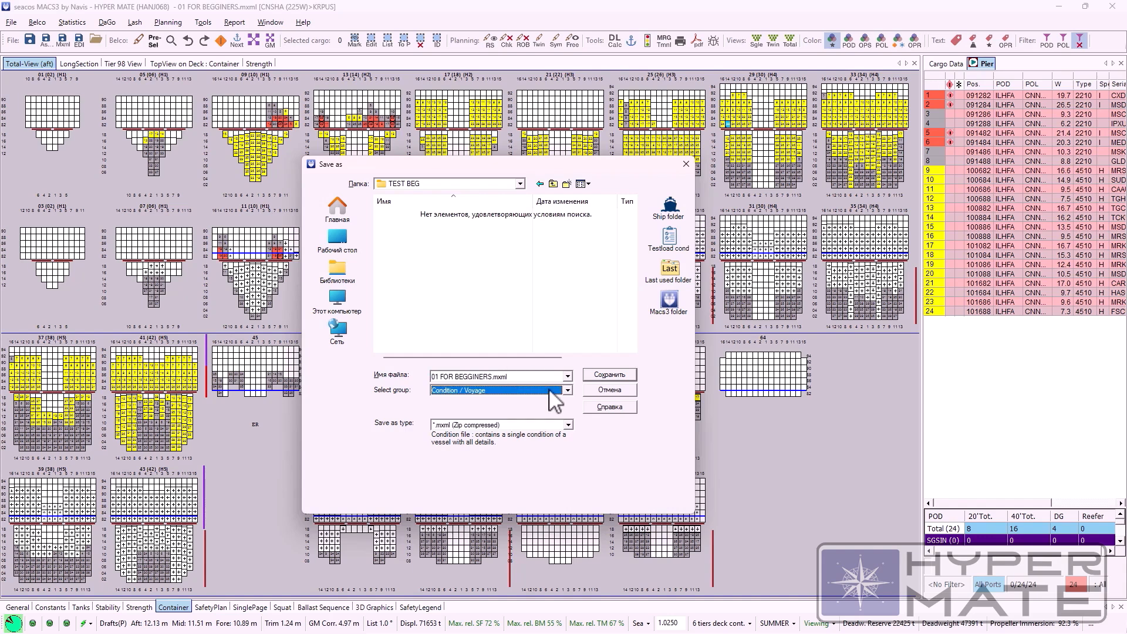
pyautogui.moveTo(493, 170); pyautogui.dragTo(534, 175)
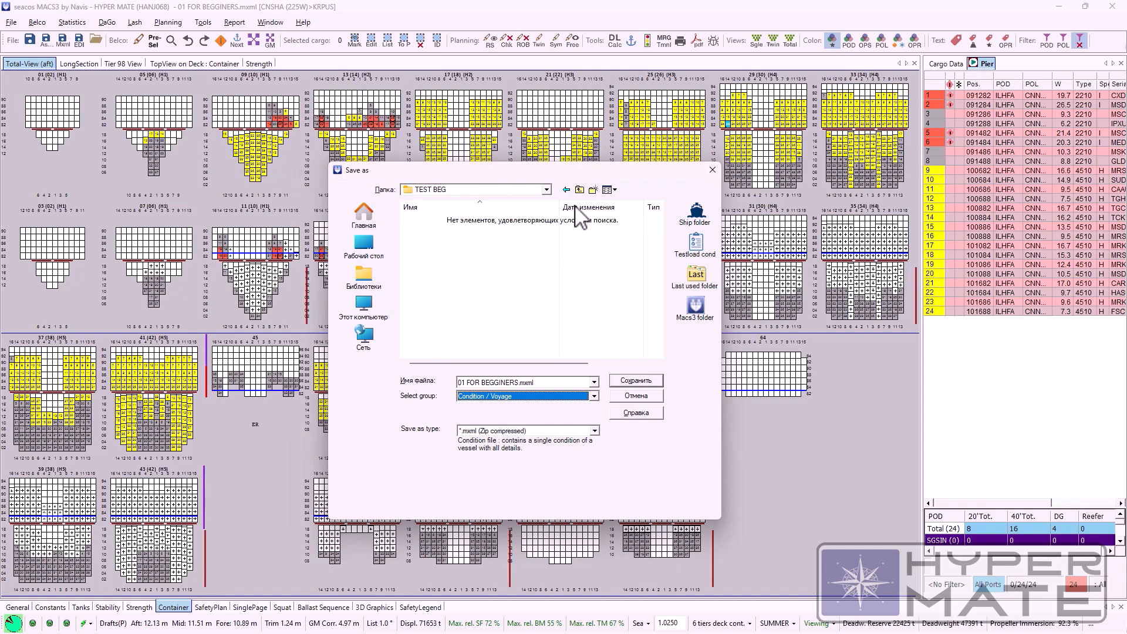
pyautogui.moveTo(604, 175); pyautogui.dragTo(595, 175)
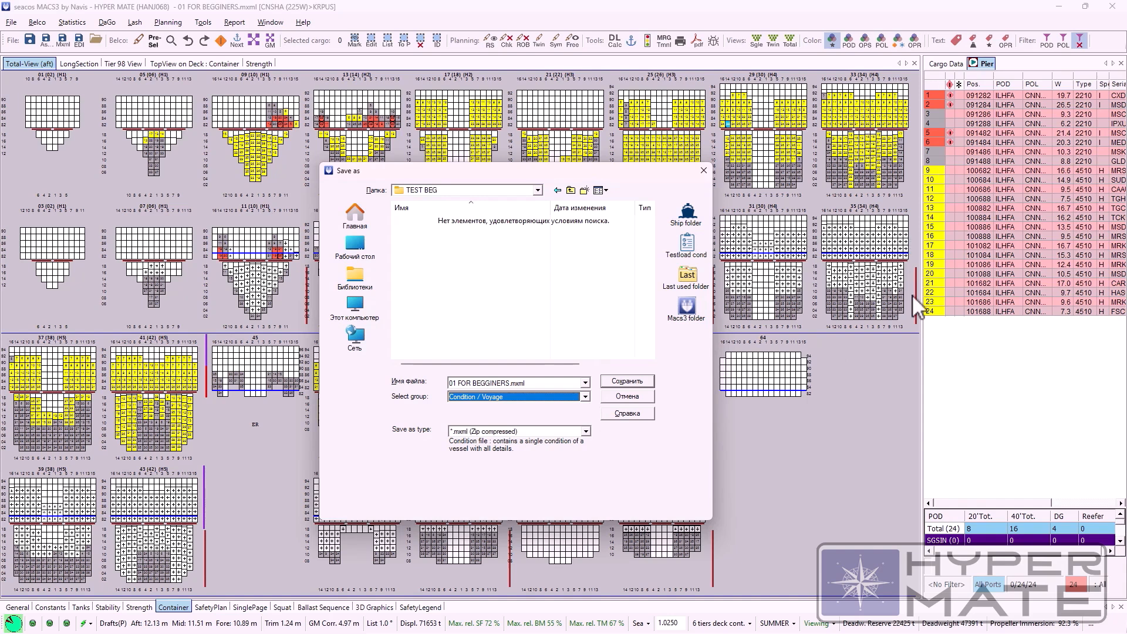
# Step: Switch the save group to Cargo and examine the file name, file type and splitting options it offers
pyautogui.click(585, 397)
pyautogui.click(568, 417)
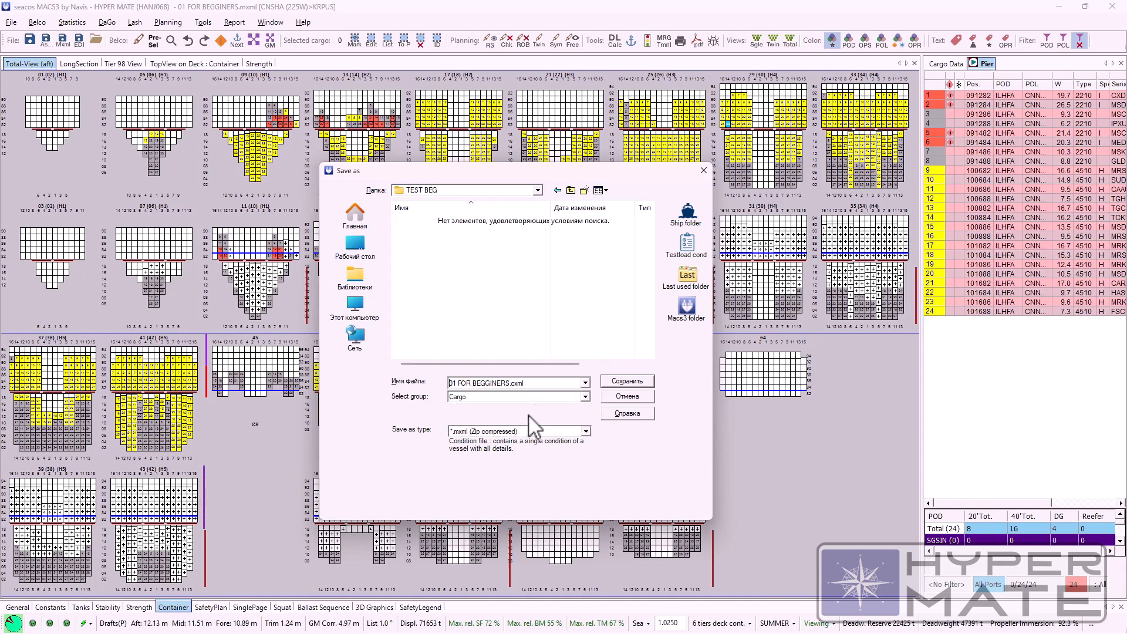
pyautogui.moveTo(536, 385); pyautogui.dragTo(511, 388)
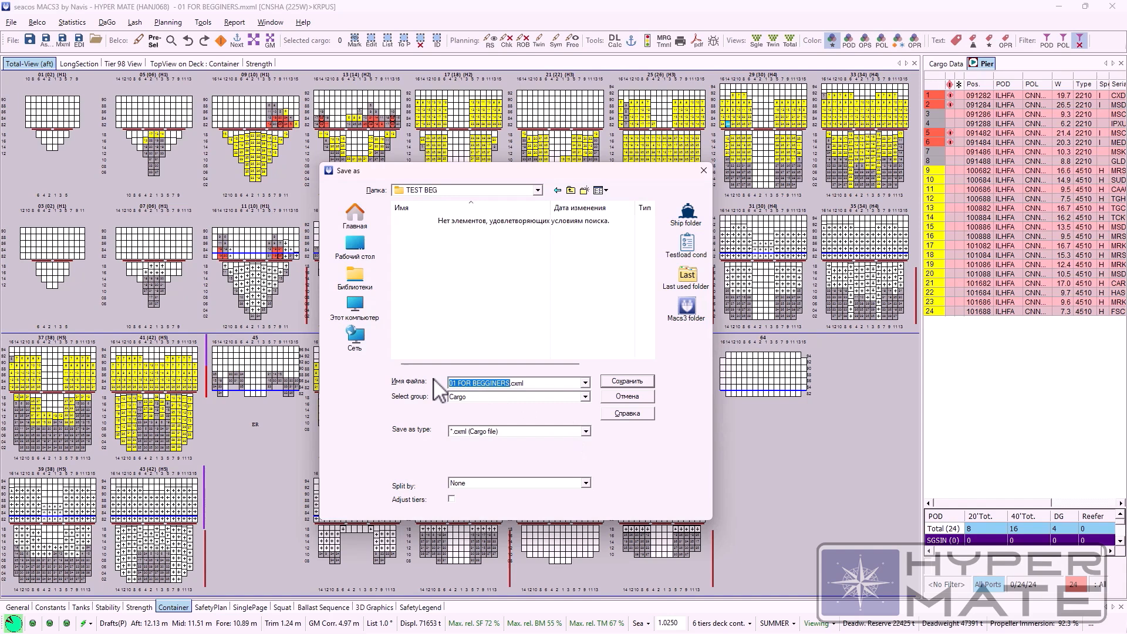
pyautogui.click(585, 399)
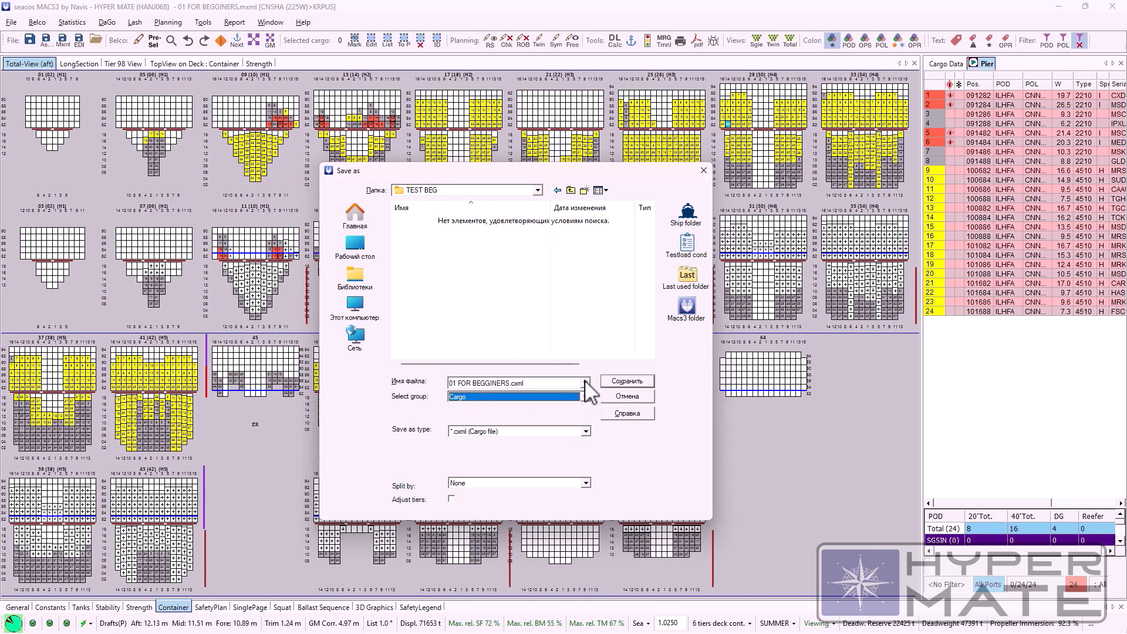
pyautogui.click(587, 384)
pyautogui.click(586, 397)
pyautogui.click(585, 397)
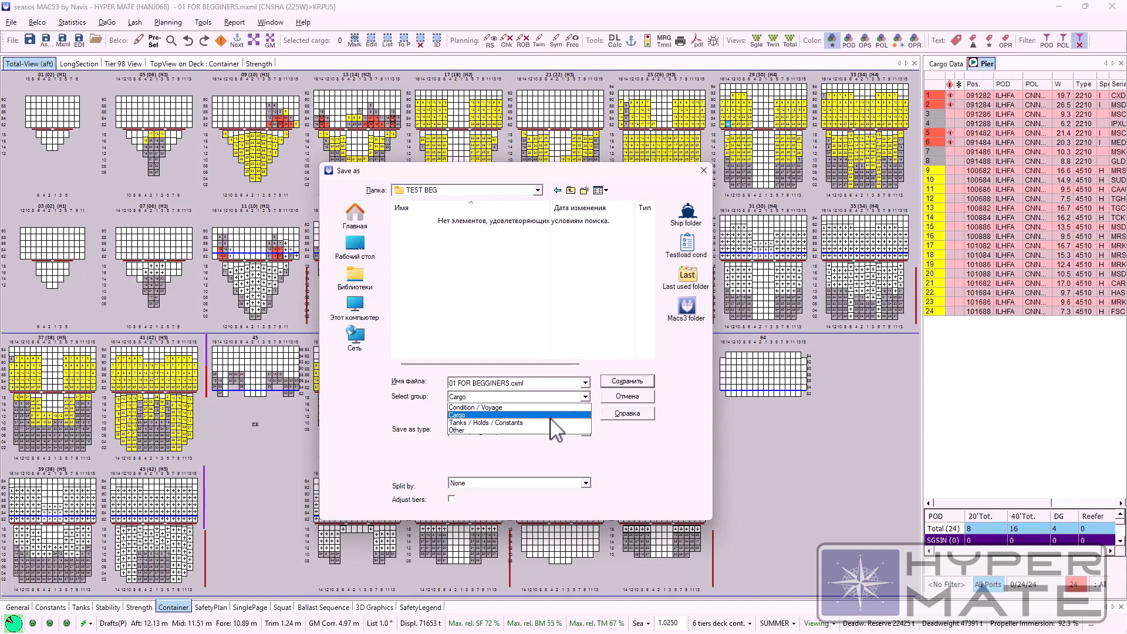
# Step: Switch the save group to Tanks / Holds / Constants and examine its file type
pyautogui.click(572, 422)
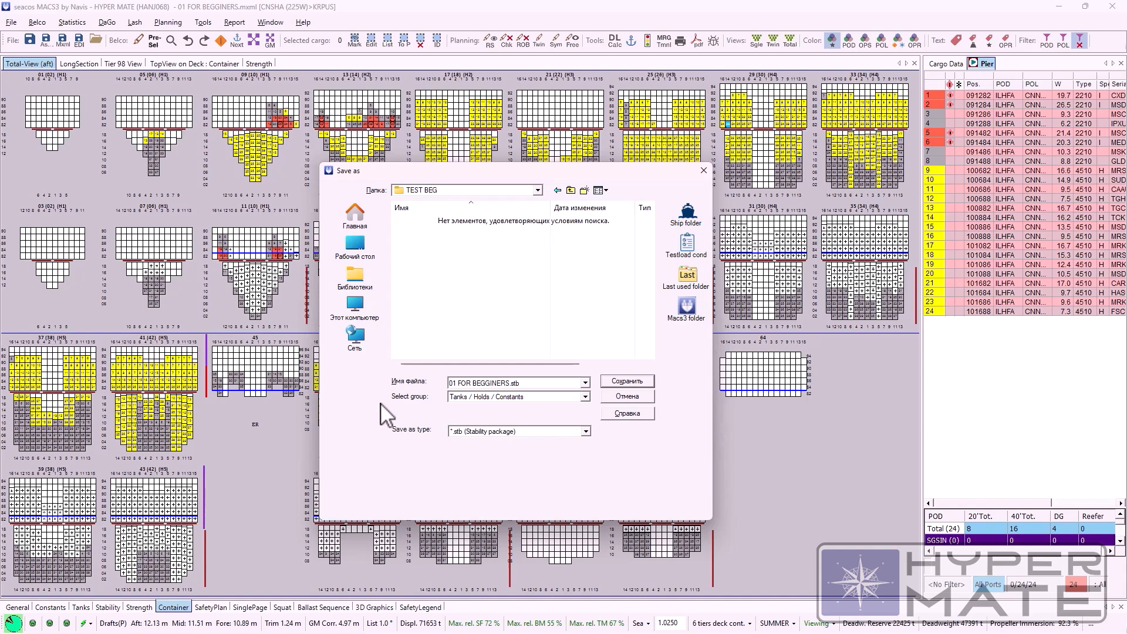
pyautogui.moveTo(463, 177); pyautogui.dragTo(468, 179)
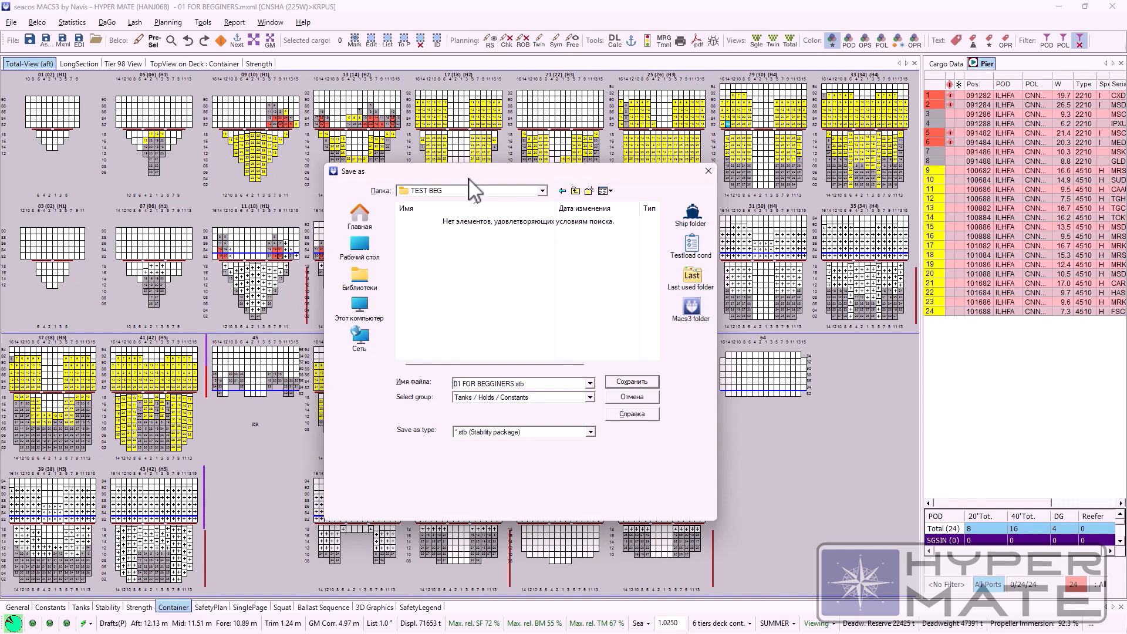
pyautogui.moveTo(468, 179); pyautogui.dragTo(457, 175)
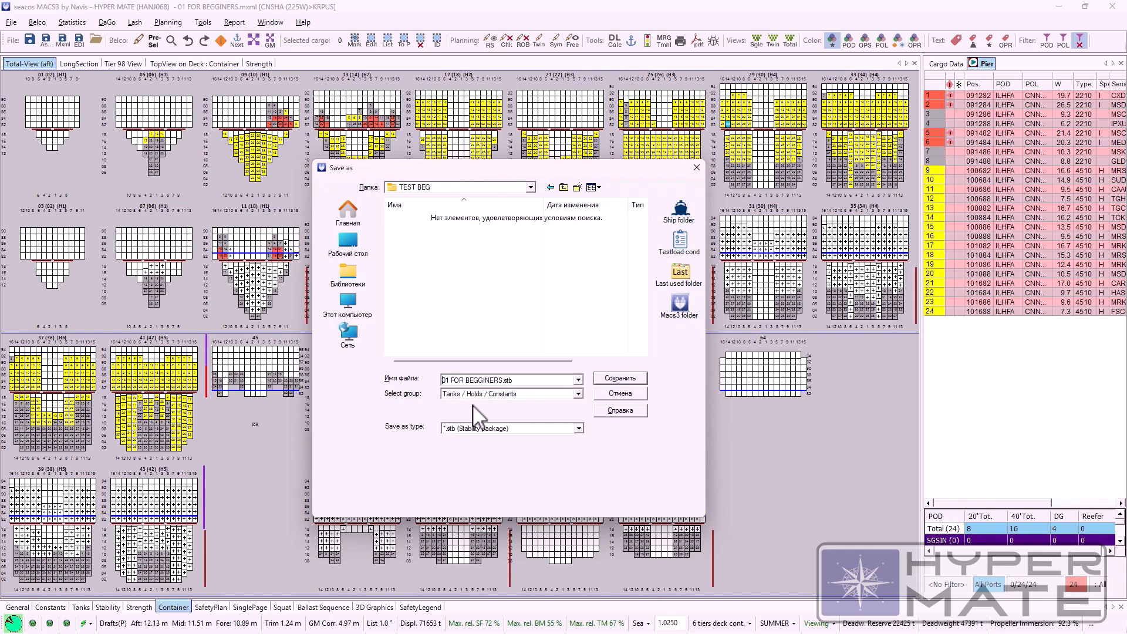
pyautogui.click(525, 393)
pyautogui.click(525, 393)
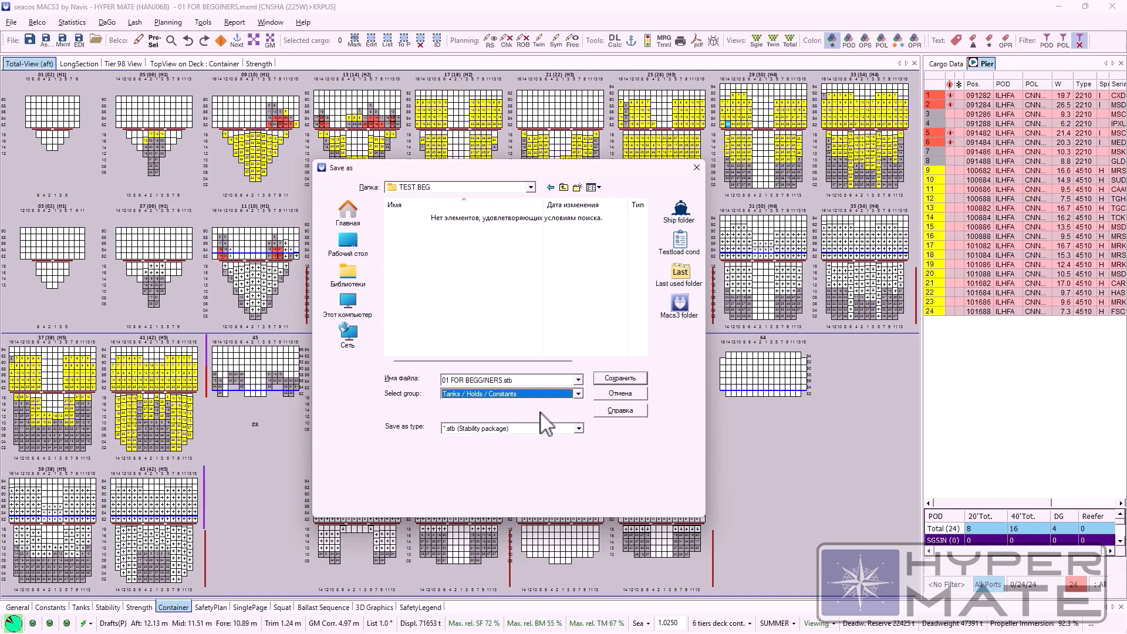
pyautogui.moveTo(600, 171); pyautogui.dragTo(601, 171)
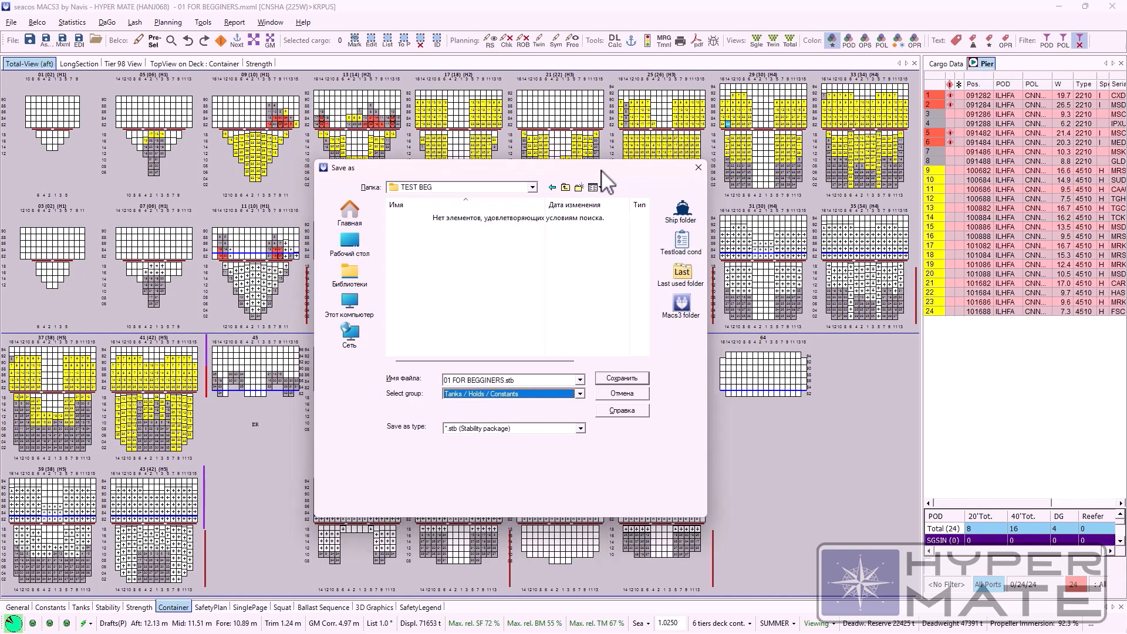
# Step: Switch the save group to Other, examine its file type, and cancel saving the condition
pyautogui.click(580, 394)
pyautogui.click(520, 427)
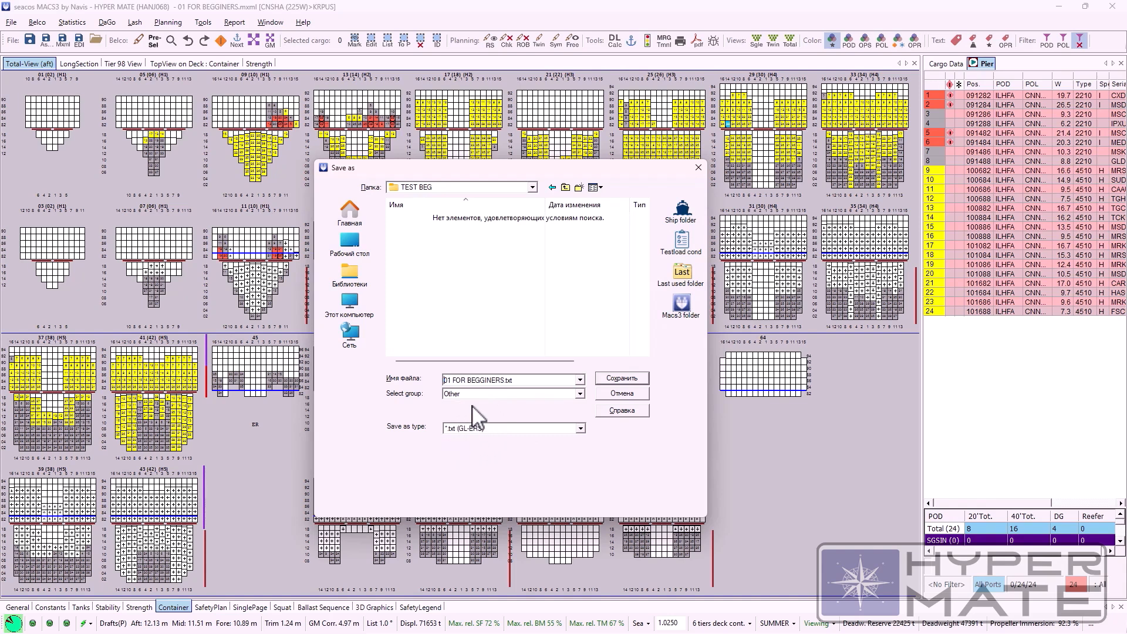
pyautogui.moveTo(523, 171); pyautogui.dragTo(536, 156)
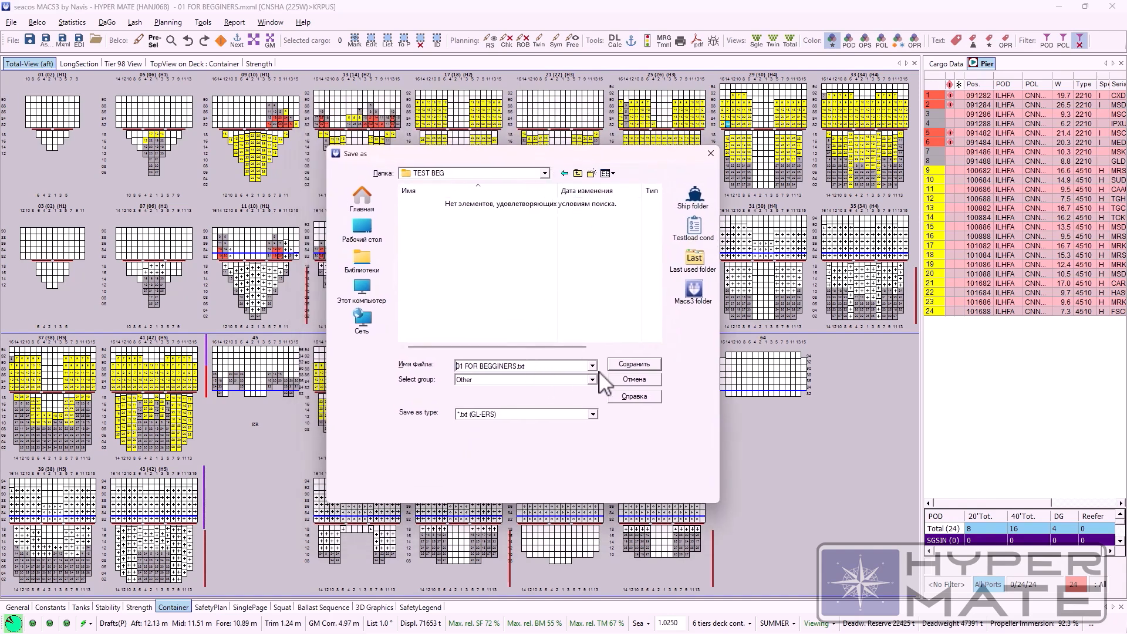
pyautogui.press('Escape')
# Step: Examine the Save Condition for MACS3 Connected form and its navigational event choices, then close it without sending
pyautogui.click(11, 22)
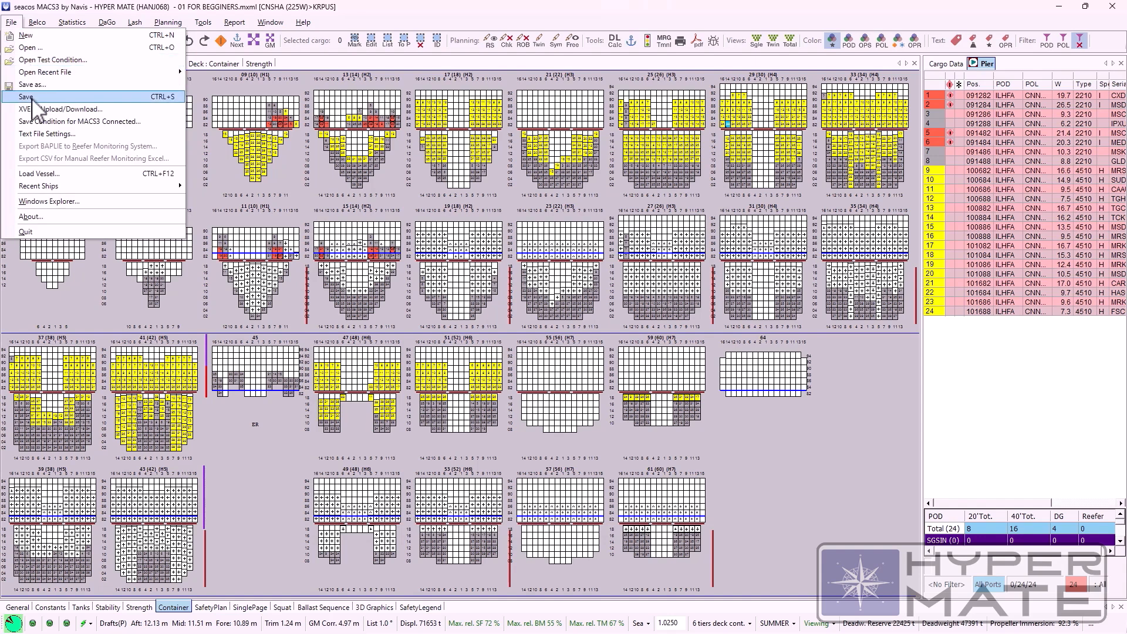
pyautogui.click(277, 185)
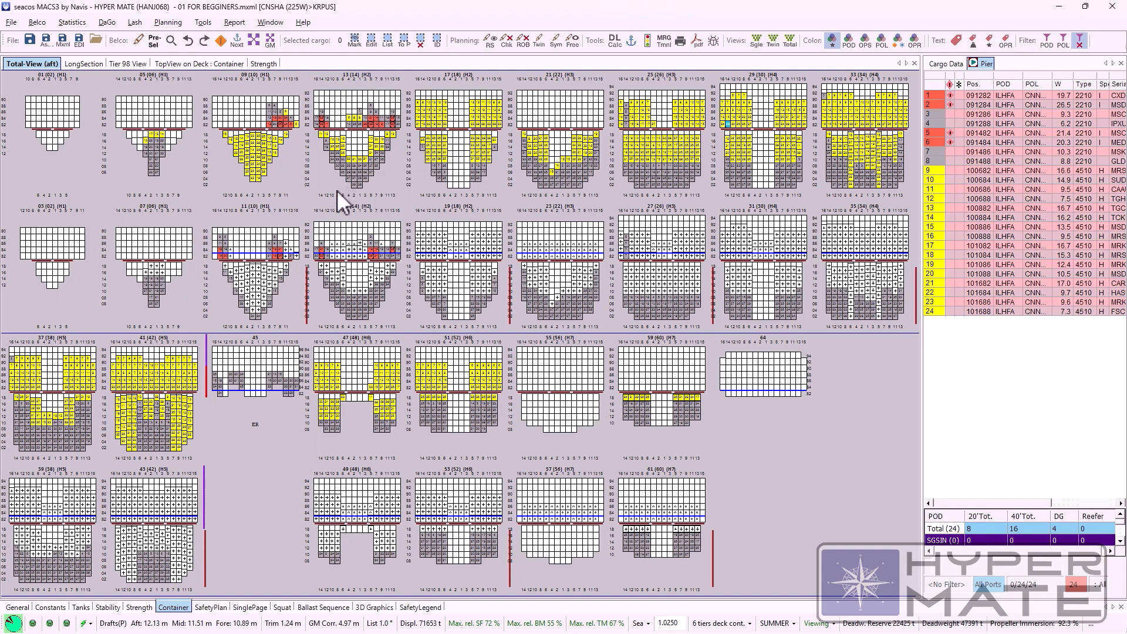
pyautogui.click(10, 22)
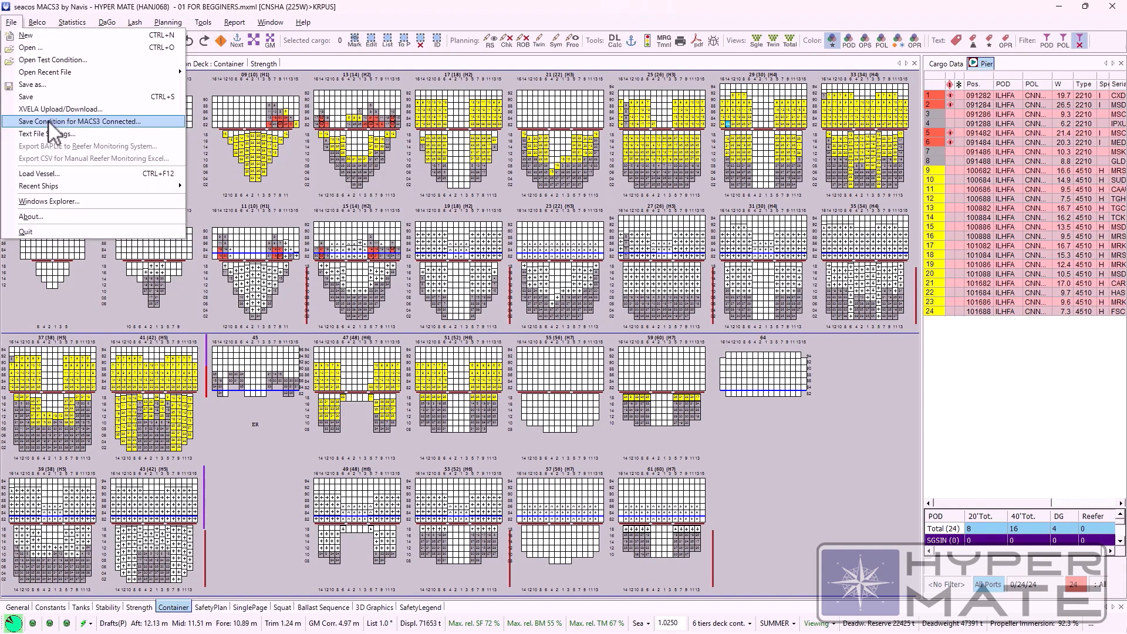
pyautogui.click(80, 122)
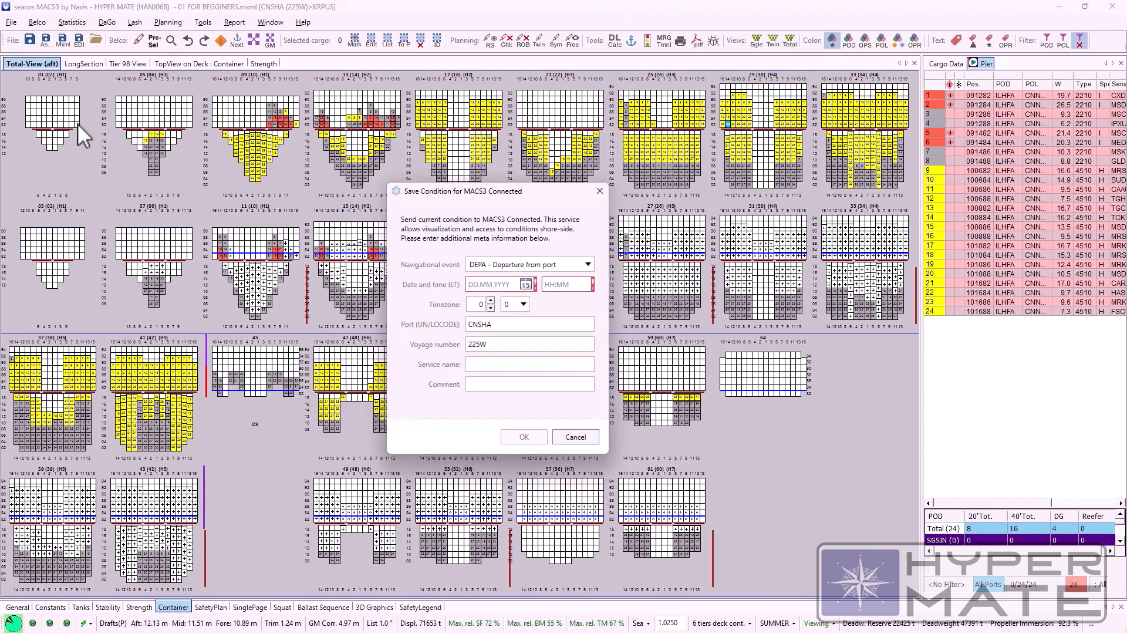
pyautogui.moveTo(436, 186); pyautogui.dragTo(511, 192)
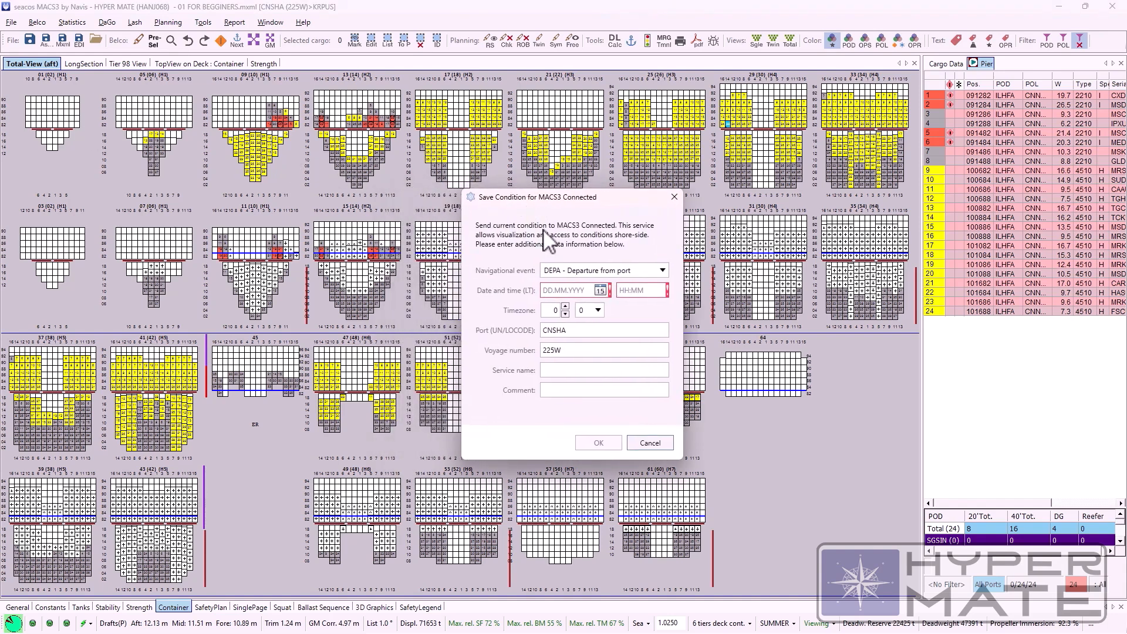
pyautogui.moveTo(629, 201); pyautogui.dragTo(840, 94)
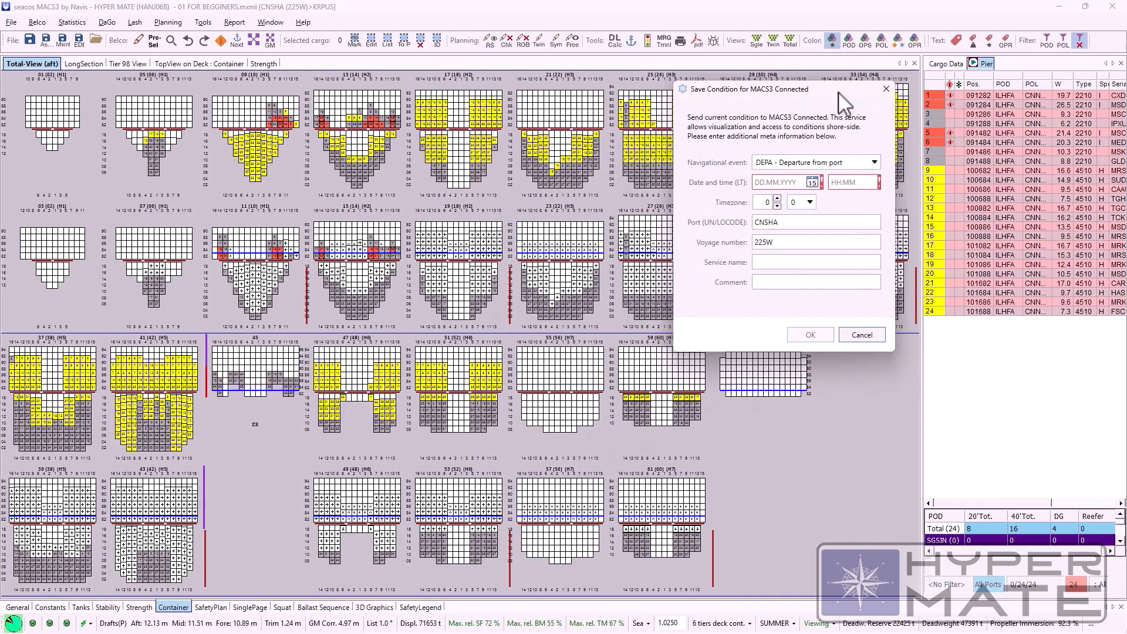
pyautogui.moveTo(840, 92); pyautogui.dragTo(854, 82)
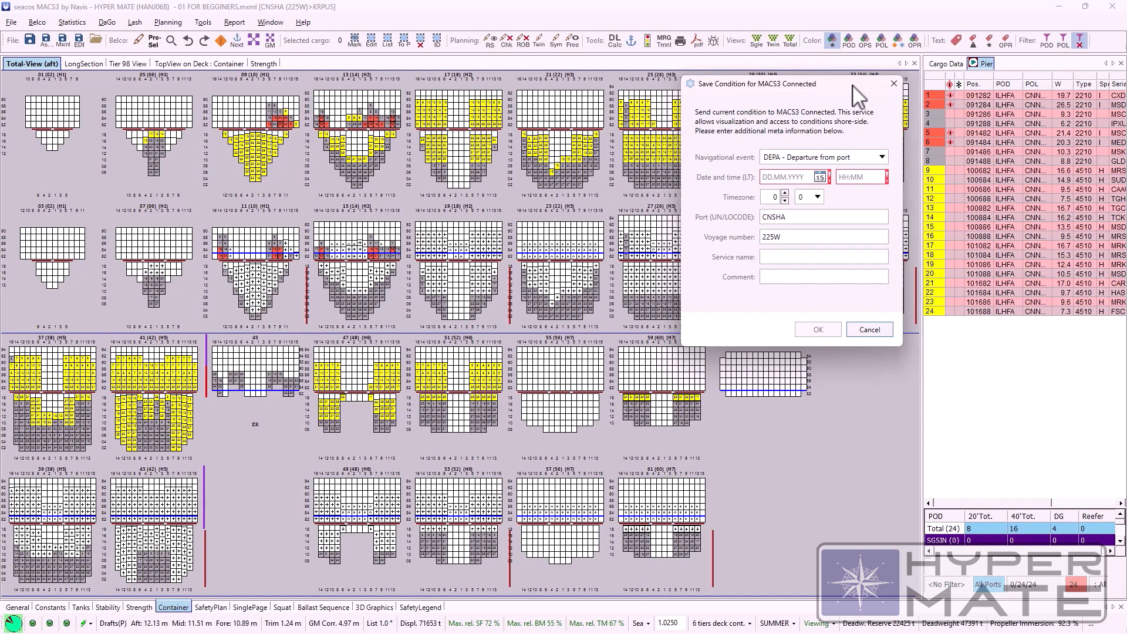
pyautogui.click(881, 157)
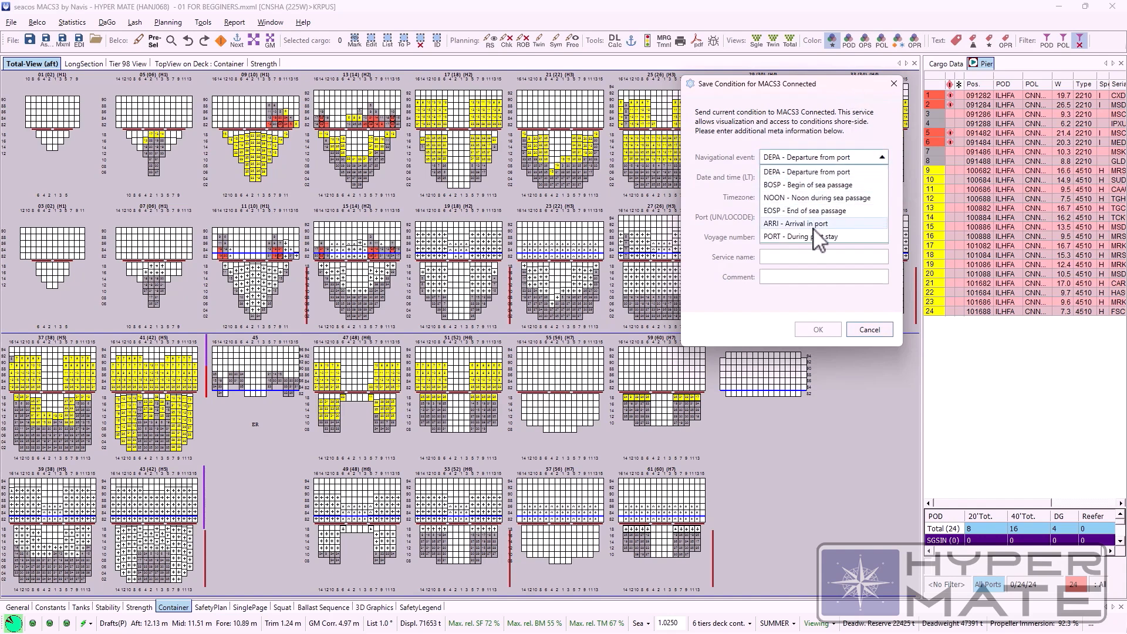
pyautogui.click(747, 295)
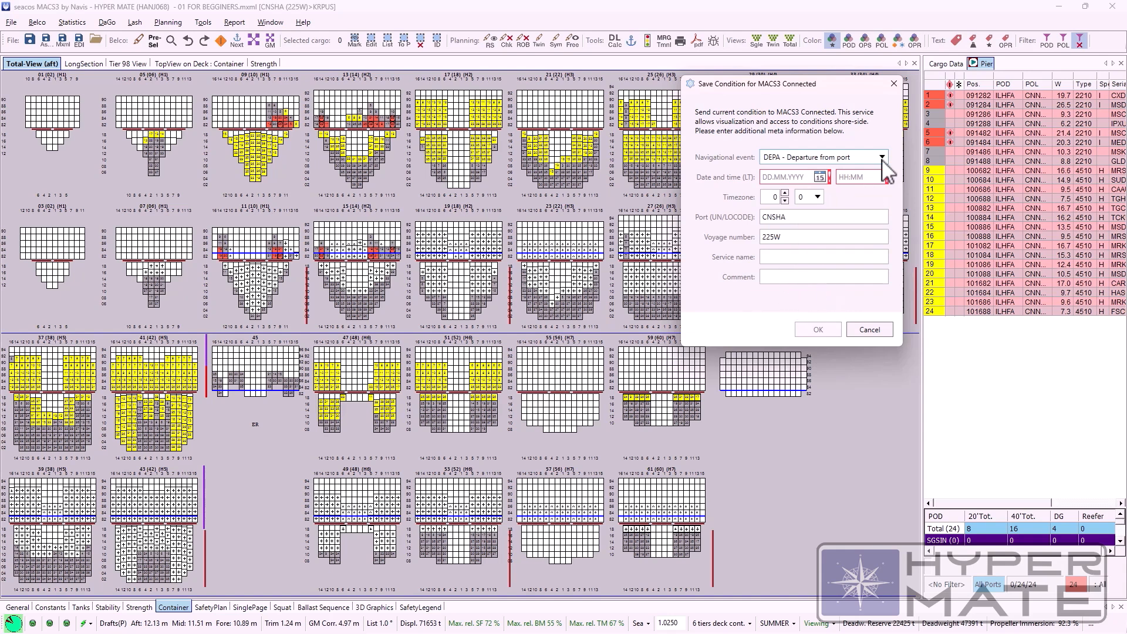
pyautogui.click(894, 84)
# Step: Examine every page of the Text File Settings from Common to VGM, then close them without changes
pyautogui.click(10, 23)
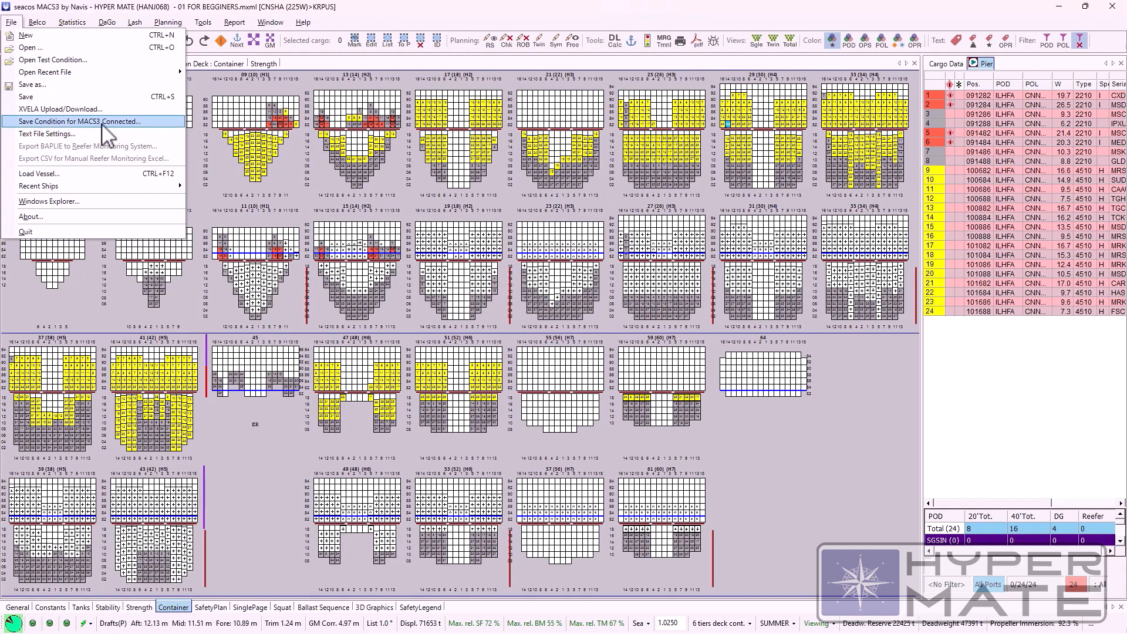
pyautogui.click(82, 134)
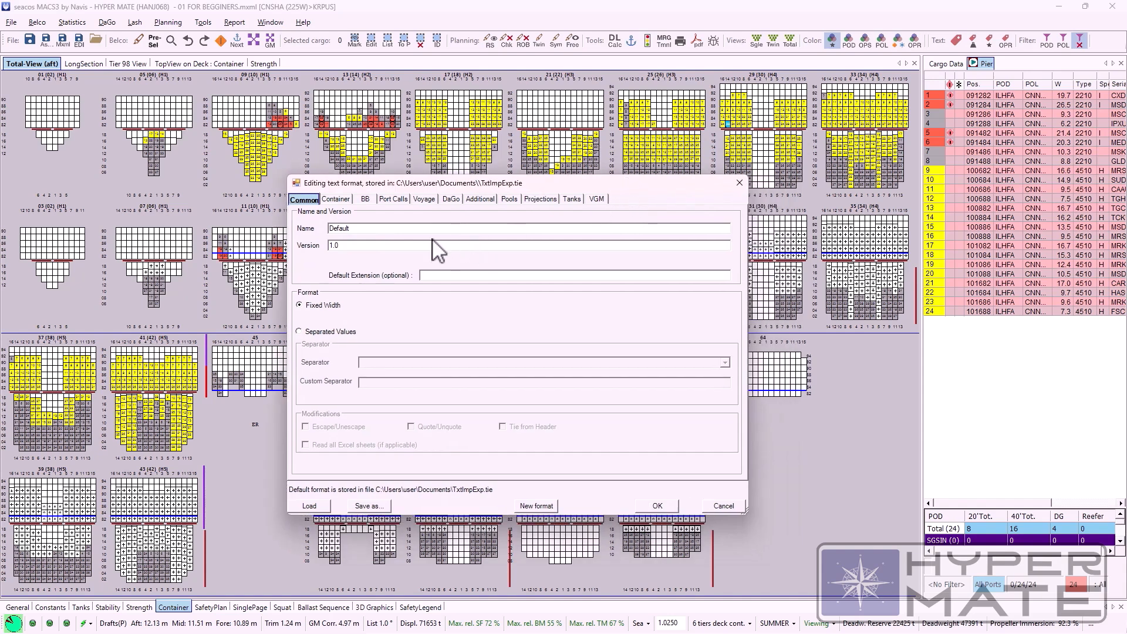
pyautogui.click(339, 199)
pyautogui.click(365, 201)
pyautogui.click(392, 200)
pyautogui.click(421, 200)
pyautogui.click(450, 201)
pyautogui.click(480, 199)
pyautogui.click(509, 200)
pyautogui.click(539, 199)
pyautogui.click(571, 200)
pyautogui.click(596, 200)
pyautogui.click(305, 200)
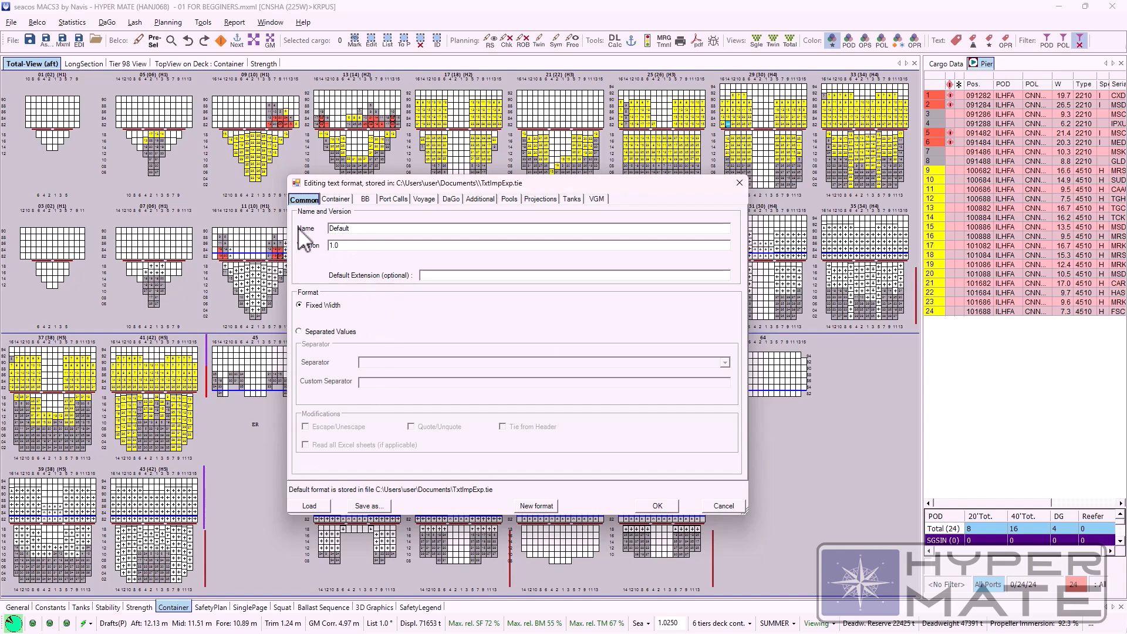
pyautogui.press('Escape')
# Step: Start loading another vessel without saving the changes, look over the vessel folders, and close without loading one
pyautogui.click(12, 22)
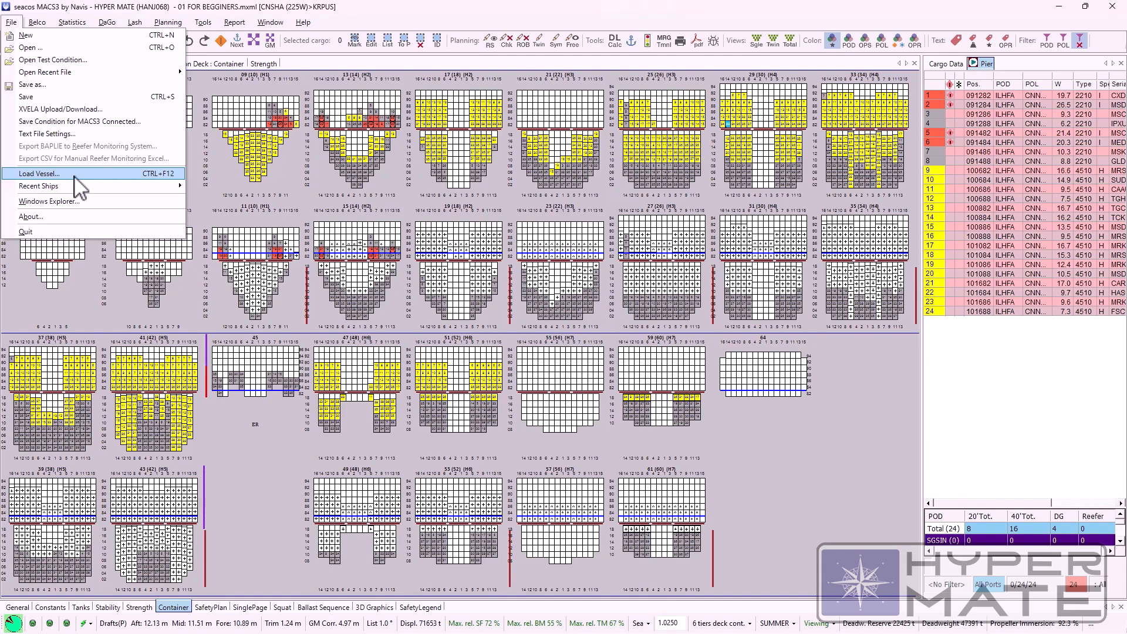
pyautogui.click(75, 175)
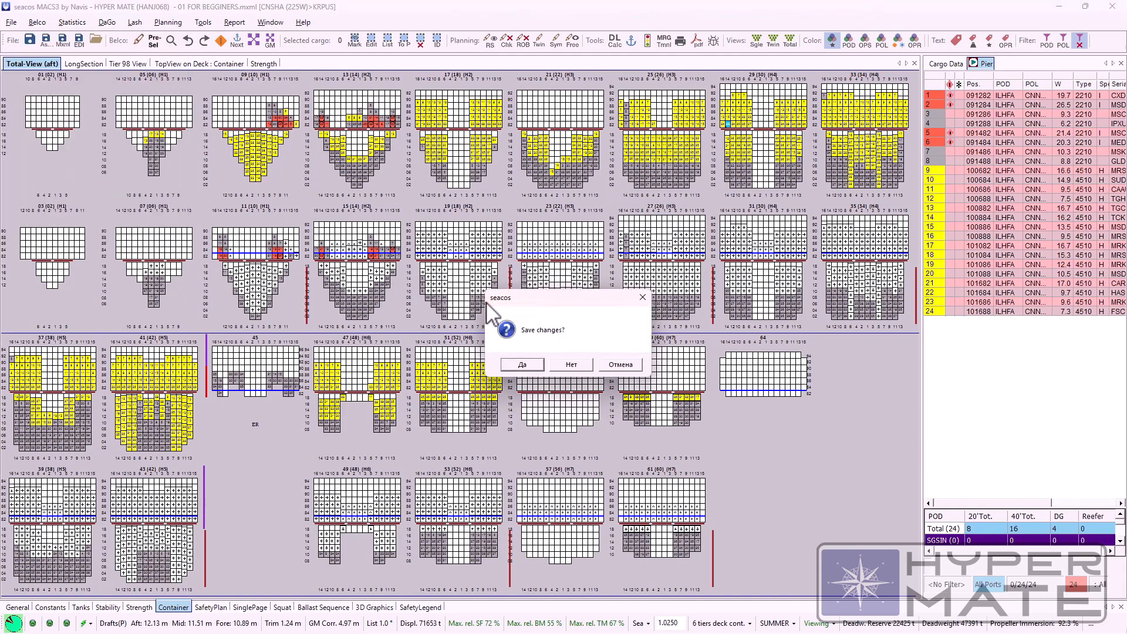
pyautogui.click(567, 365)
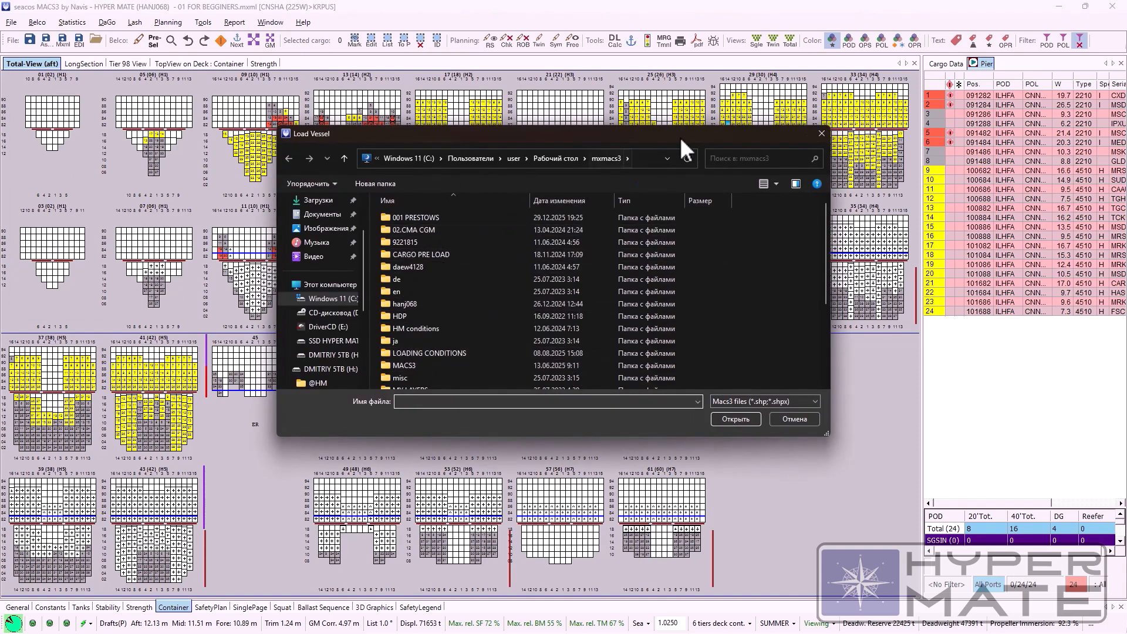
pyautogui.moveTo(689, 157); pyautogui.dragTo(679, 190)
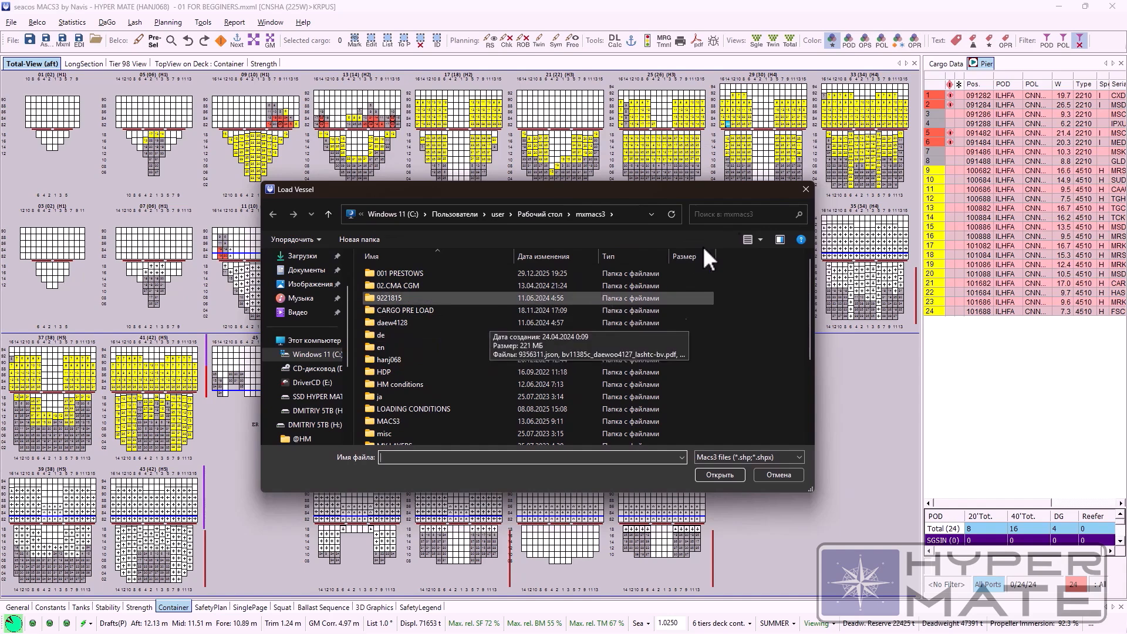
pyautogui.click(806, 189)
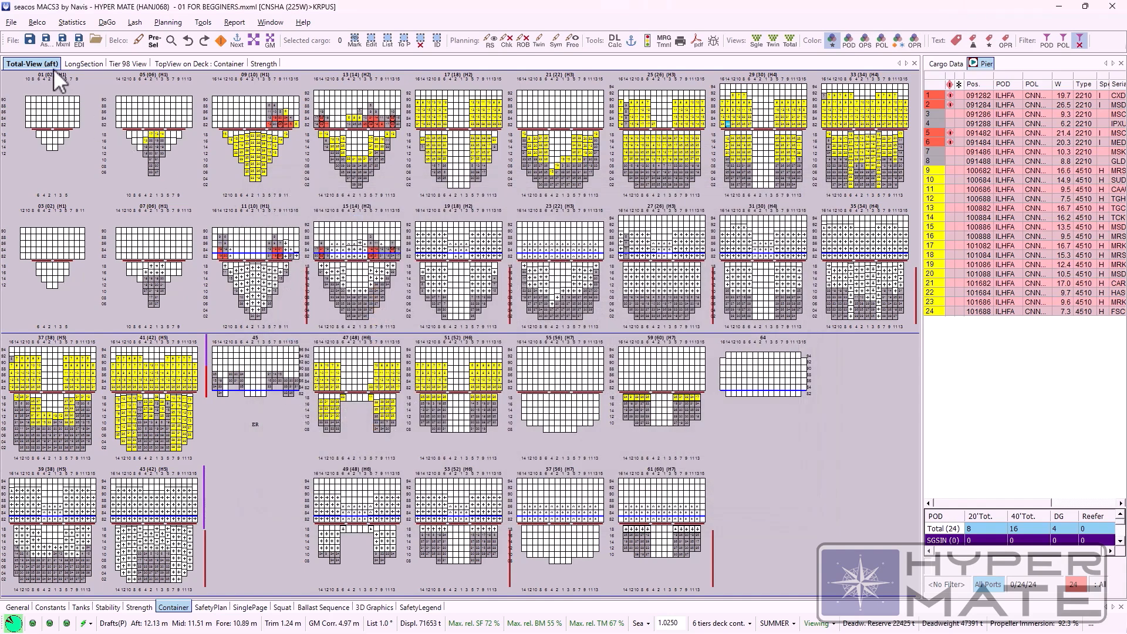
pyautogui.click(11, 23)
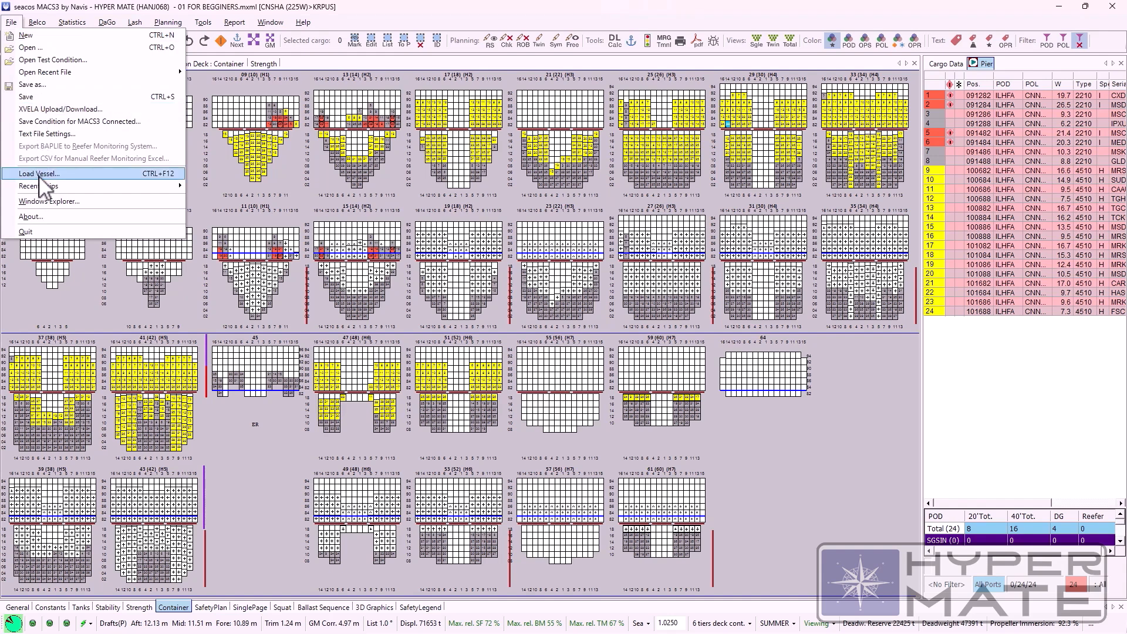
pyautogui.click(44, 21)
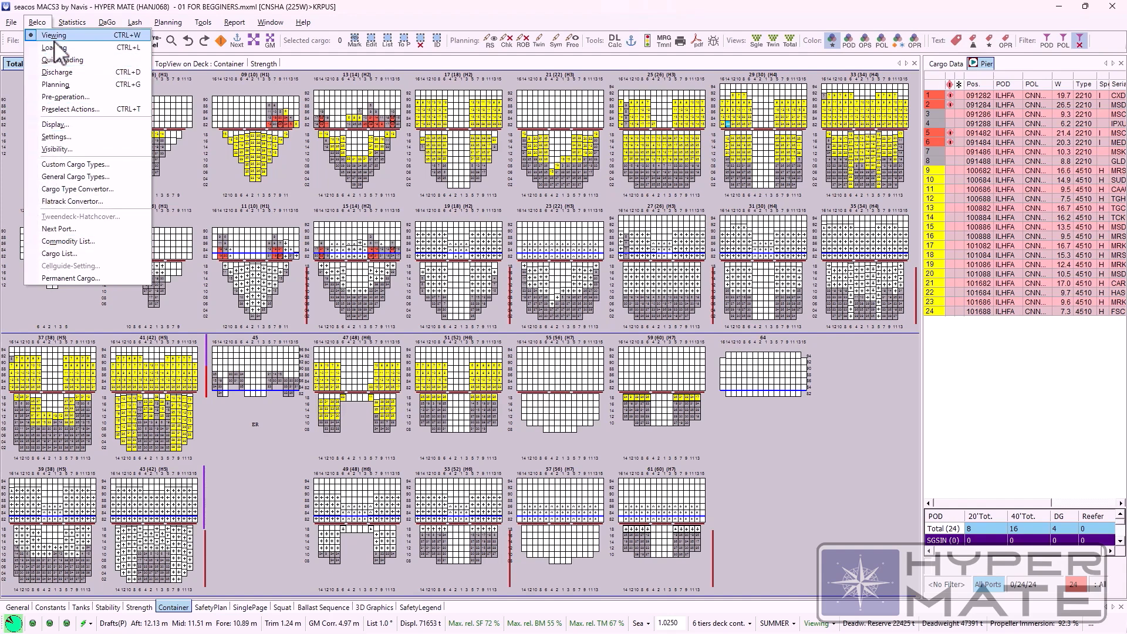
pyautogui.click(374, 225)
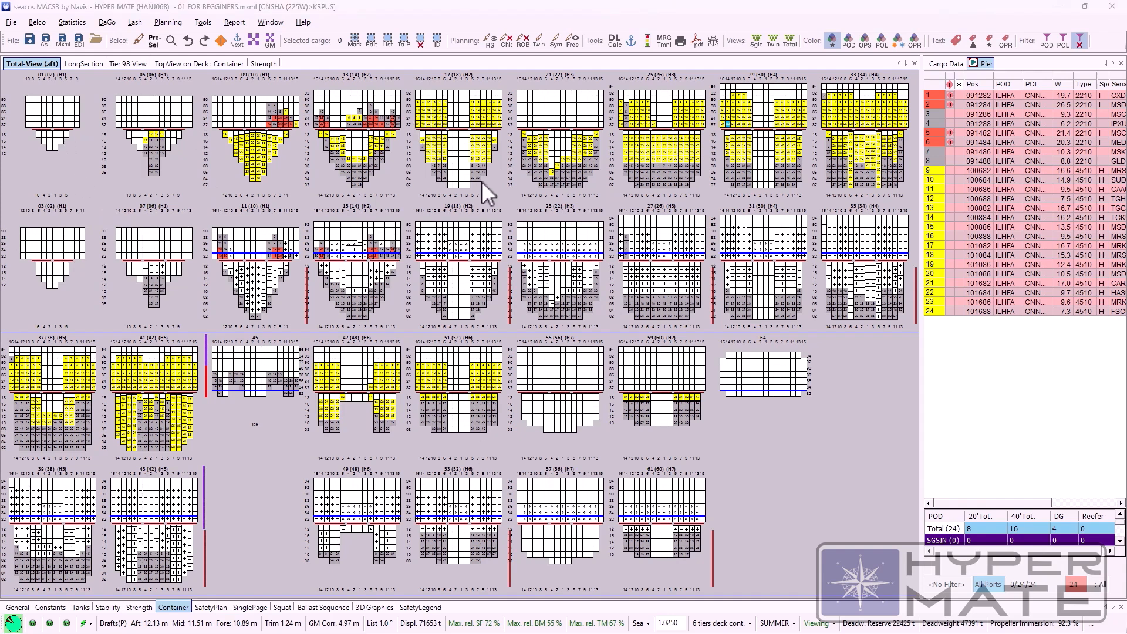
# Step: Switch to Loading mode, load a single 22G0 container on deck in bay 55 (56), and show its cargo data
pyautogui.click(43, 23)
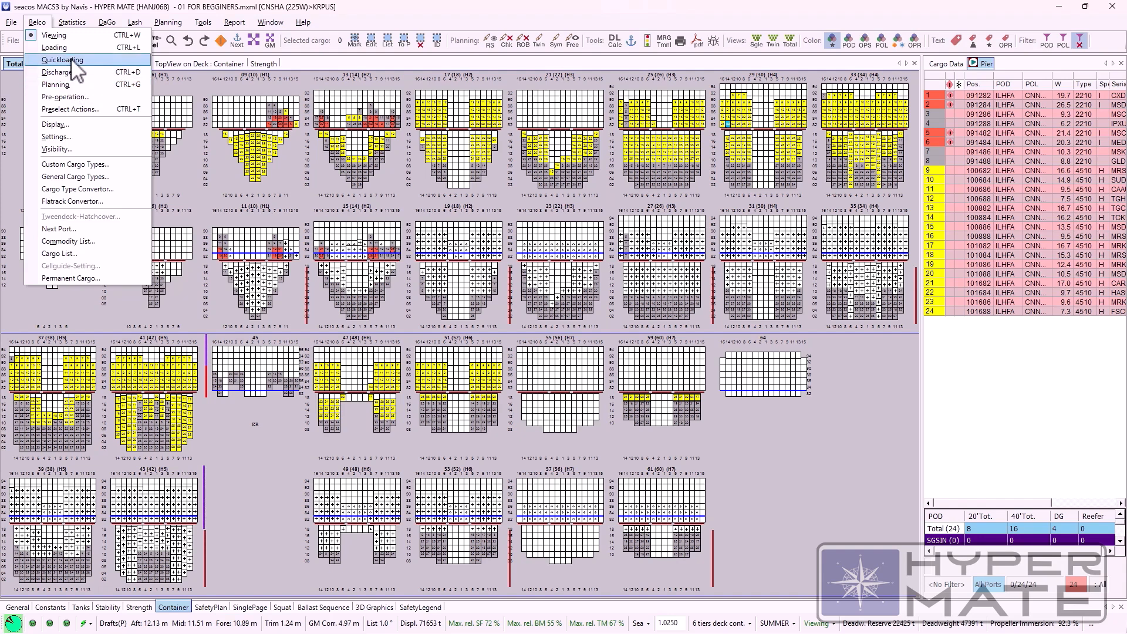
pyautogui.click(54, 47)
pyautogui.click(557, 385)
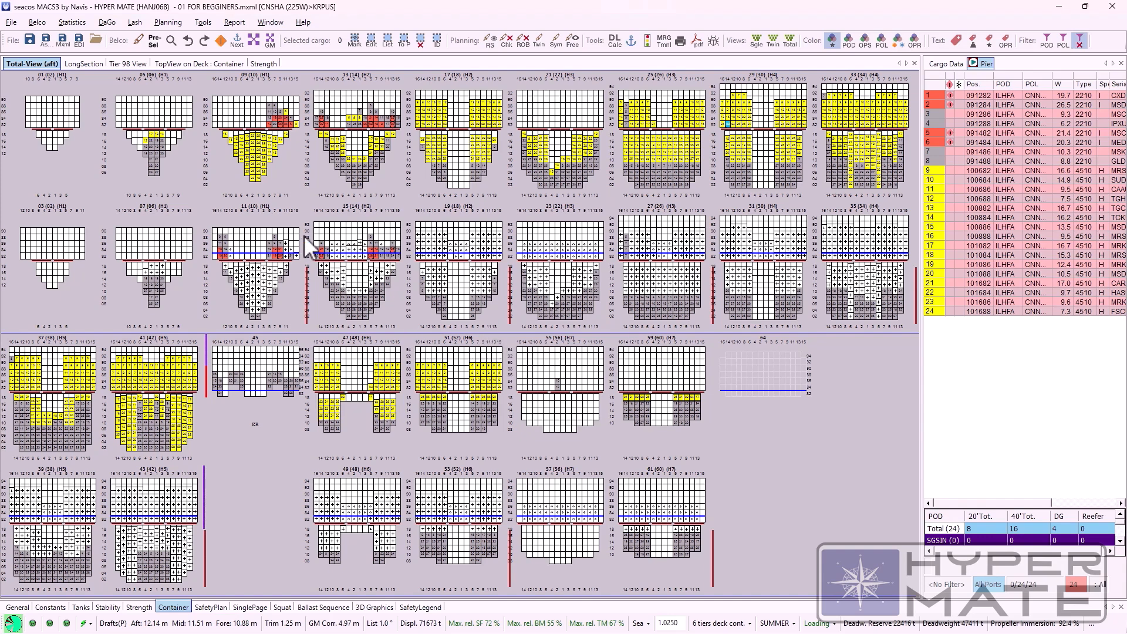
pyautogui.click(940, 64)
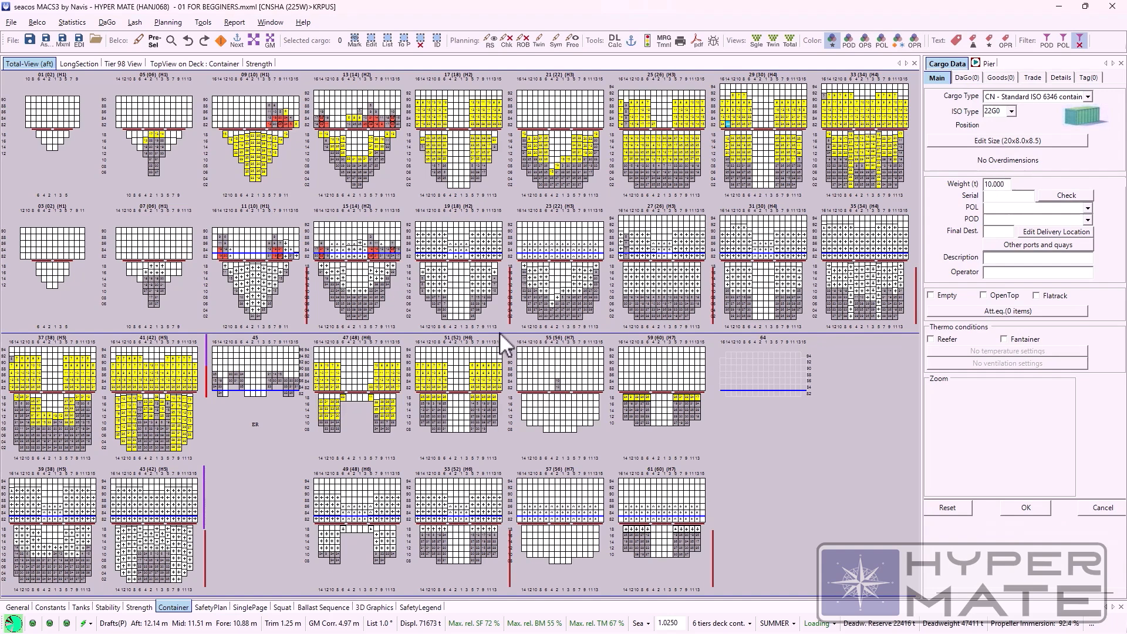
# Step: Switch to Viewing mode and open bays 55–57 in the twin bay view
pyautogui.click(37, 22)
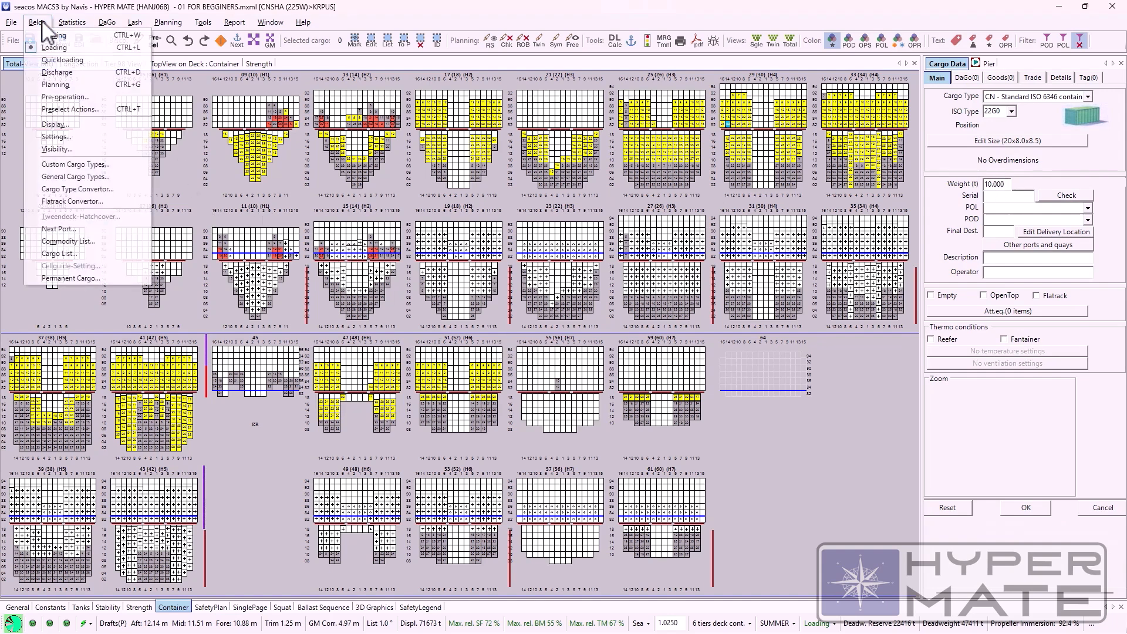
pyautogui.click(38, 37)
pyautogui.doubleClick(545, 364)
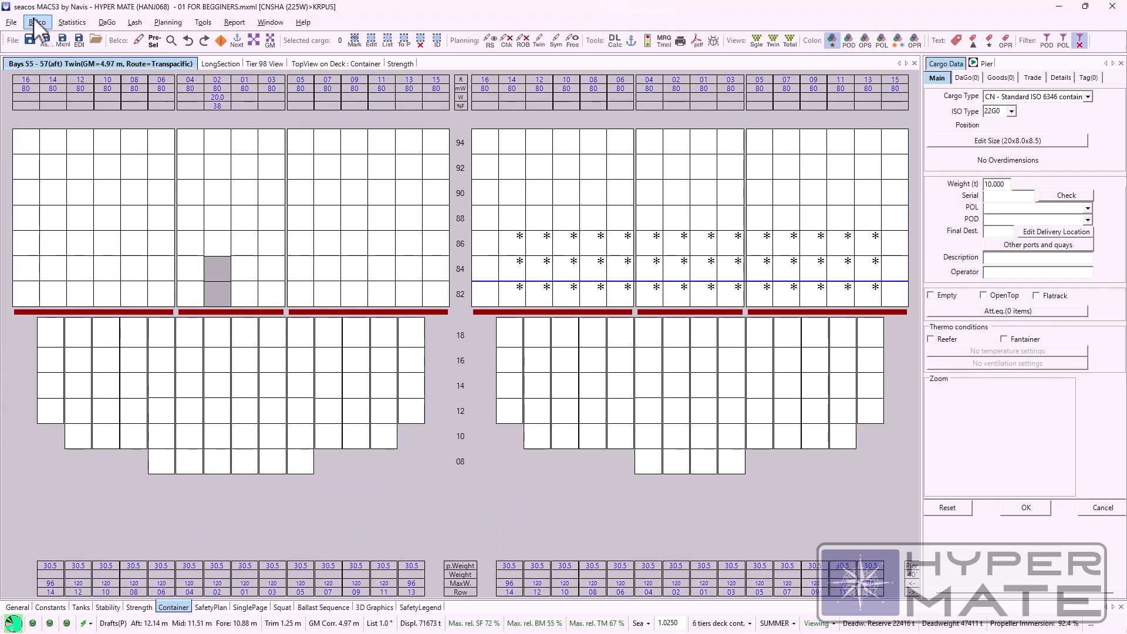
# Step: Return to Loading mode and set the weight of the 22G0 container being loaded to 25 t
pyautogui.click(34, 22)
pyautogui.click(46, 46)
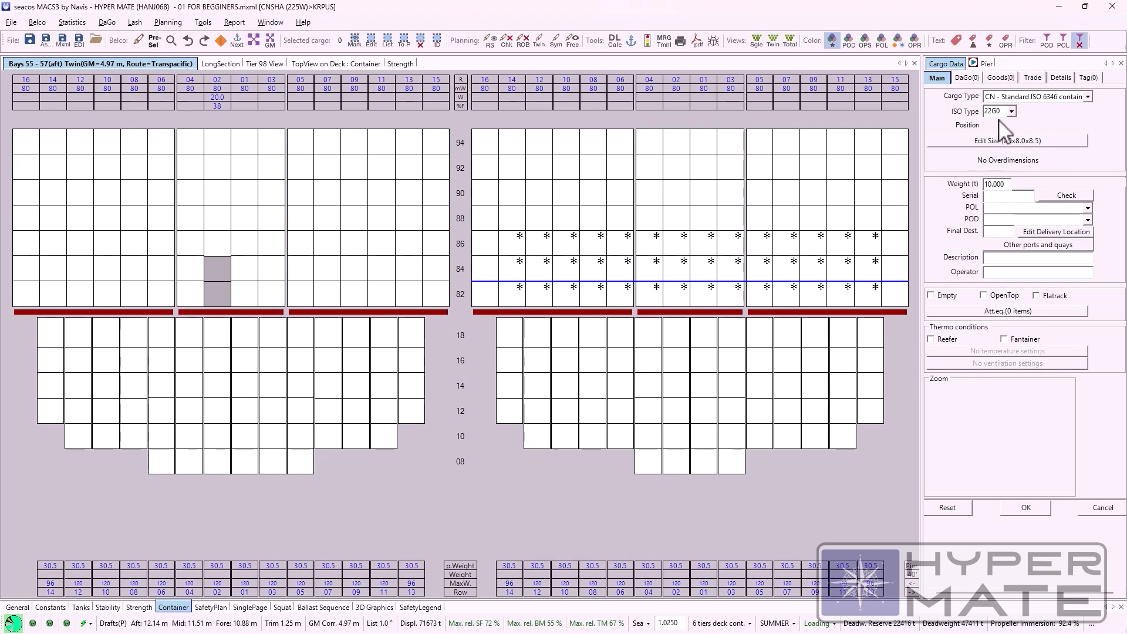
pyautogui.click(1002, 184)
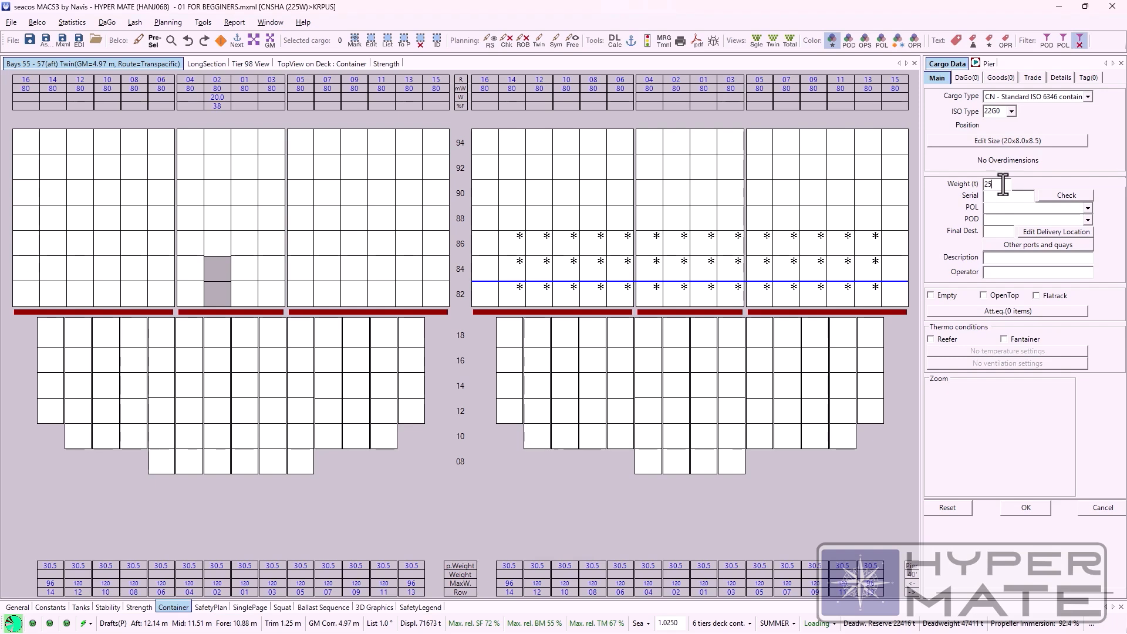
pyautogui.press('Return')
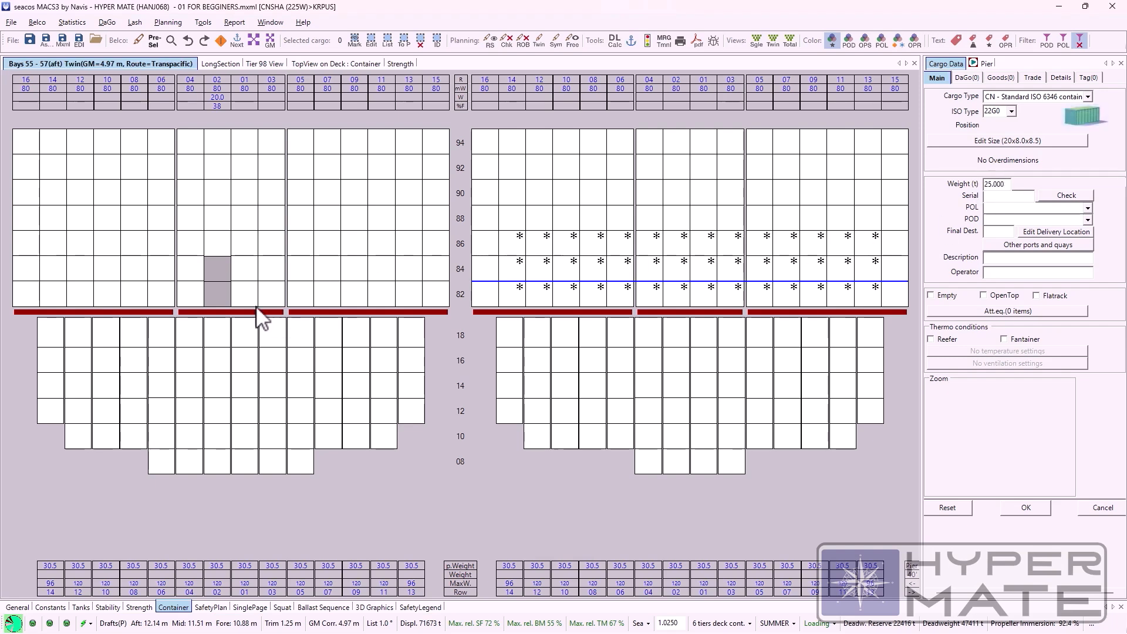
# Step: Load 25 t containers on deck in bays 55 and 57, filling rows 04, 02, 01 and 03 in tiers 82 to 86
pyautogui.click(246, 267)
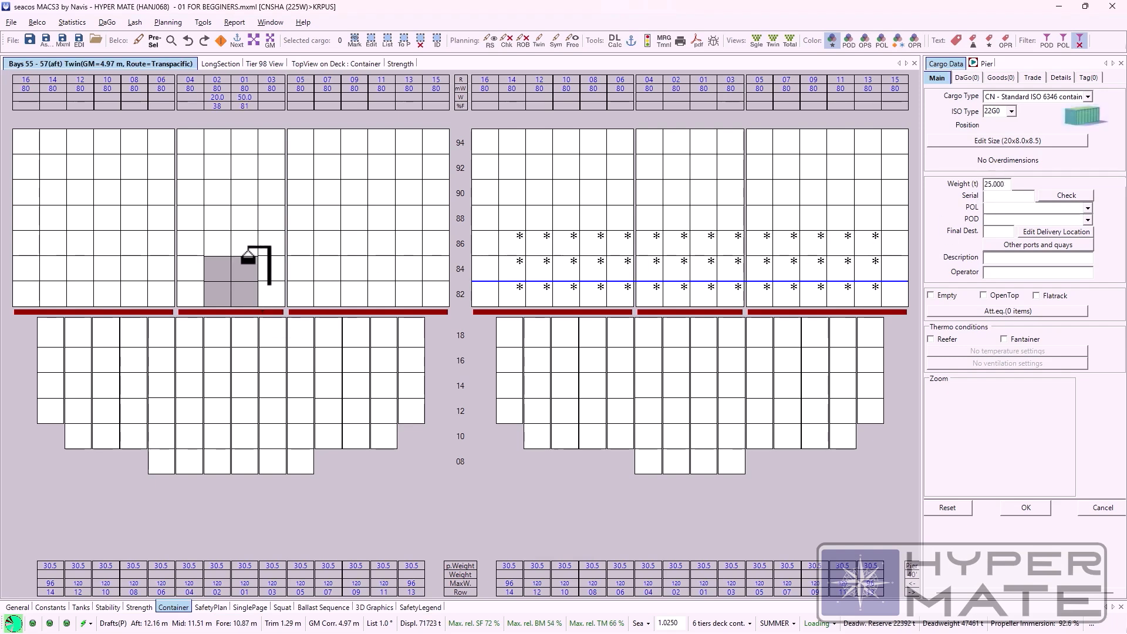
pyautogui.click(650, 277)
pyautogui.click(653, 234)
pyautogui.click(681, 247)
pyautogui.click(266, 284)
pyautogui.click(273, 262)
pyautogui.click(273, 235)
pyautogui.click(246, 233)
pyautogui.click(211, 234)
pyautogui.click(706, 277)
pyautogui.click(707, 258)
pyautogui.click(707, 235)
pyautogui.click(726, 248)
pyautogui.click(727, 258)
pyautogui.click(729, 240)
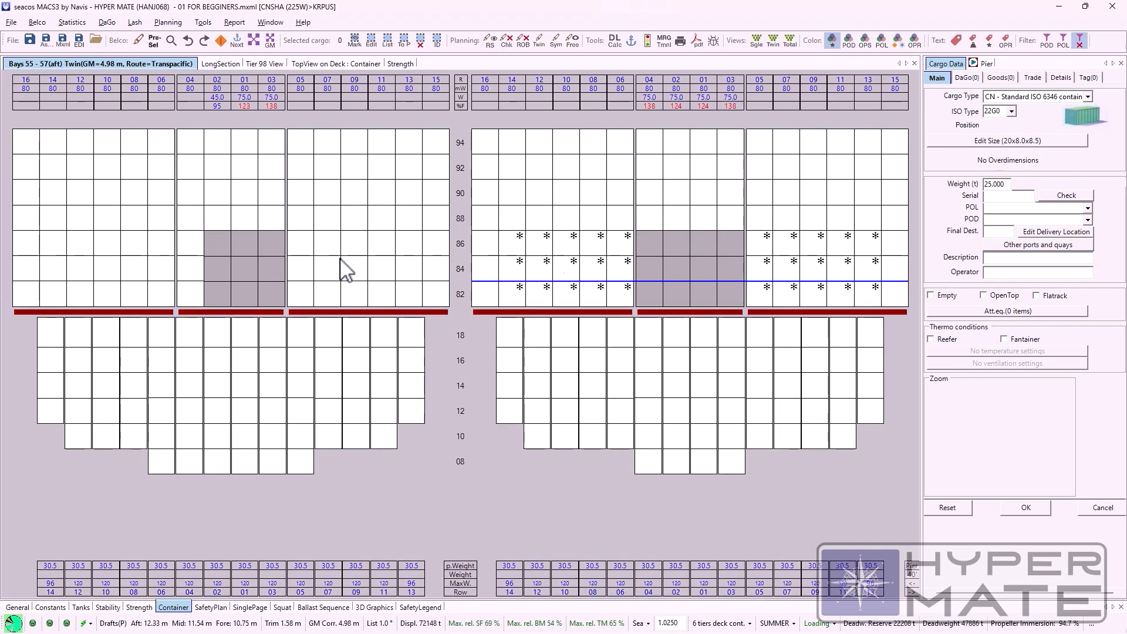
pyautogui.click(186, 292)
pyautogui.click(189, 267)
pyautogui.click(192, 241)
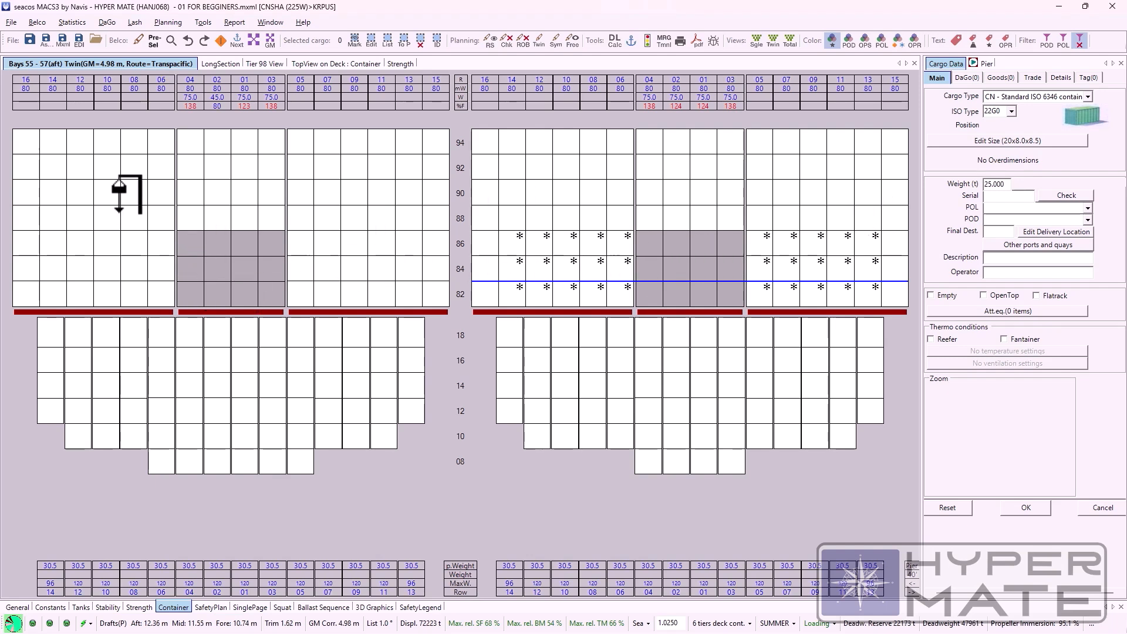
# Step: Switch to Discharge mode and open bays 09–11 in the twin bay view
pyautogui.click(37, 21)
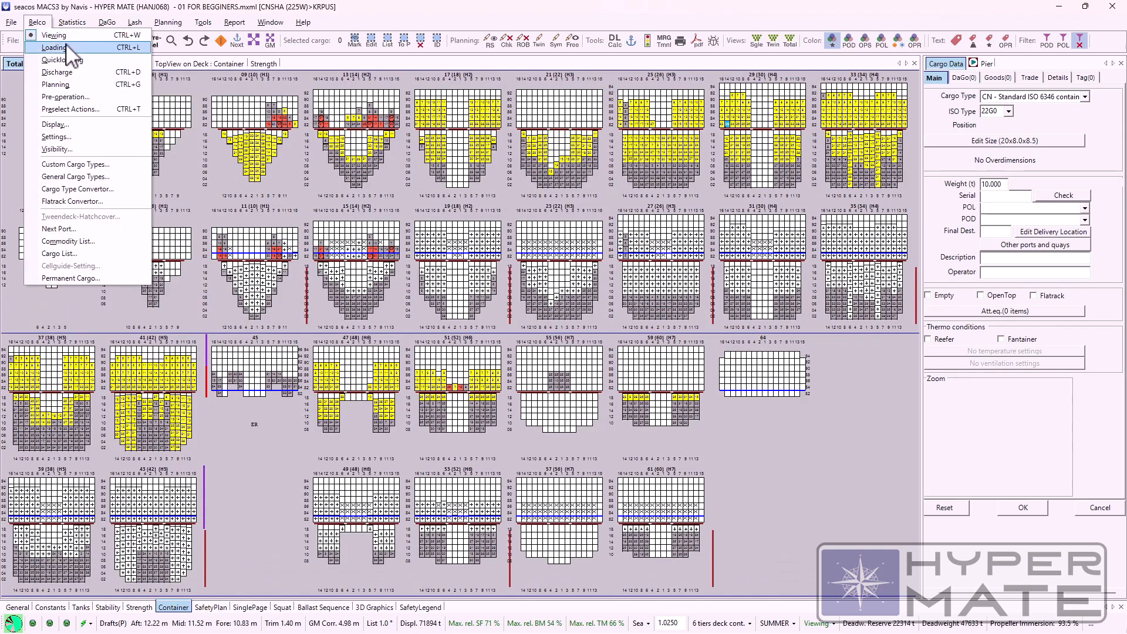
pyautogui.click(66, 75)
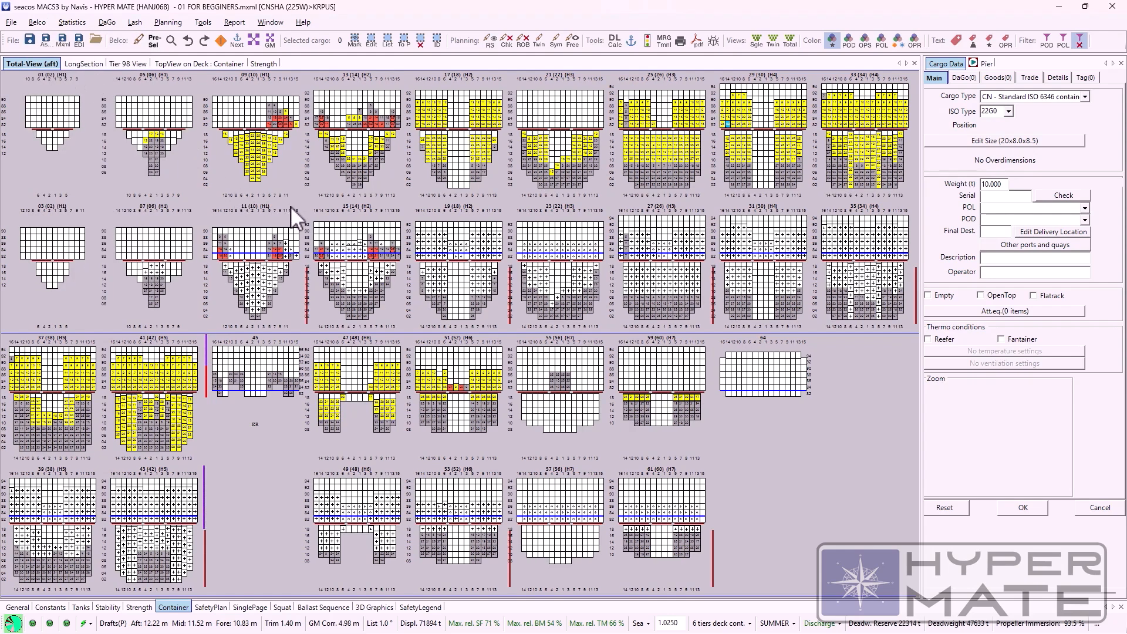
pyautogui.doubleClick(290, 206)
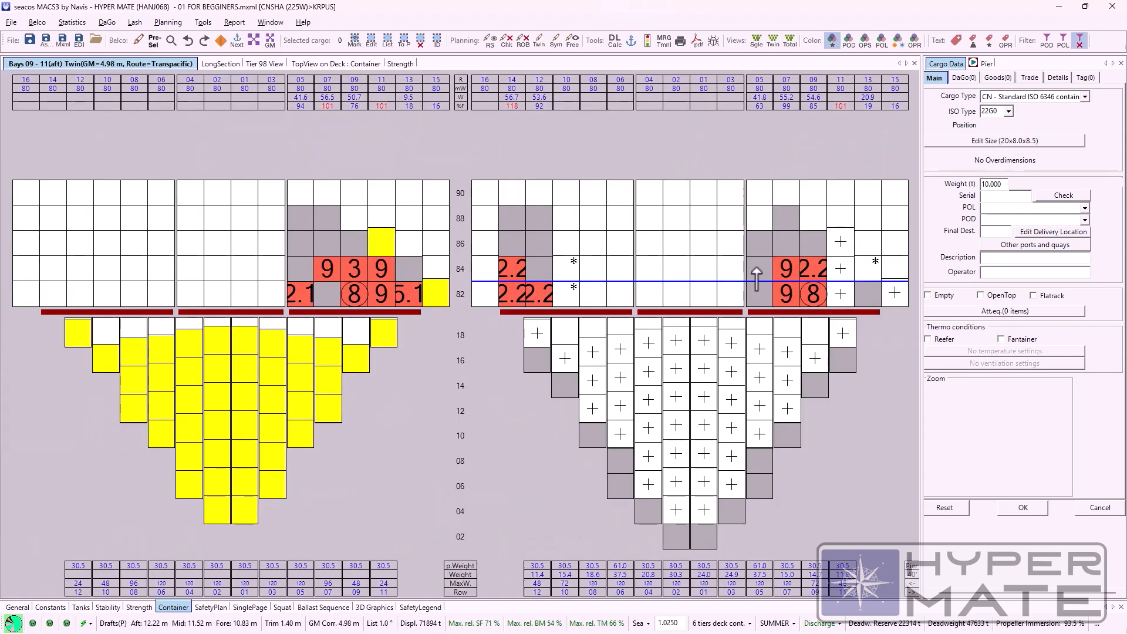
# Step: Discharge the containers stowed on deck in tiers 84 to 88 of bay 09
pyautogui.click(301, 222)
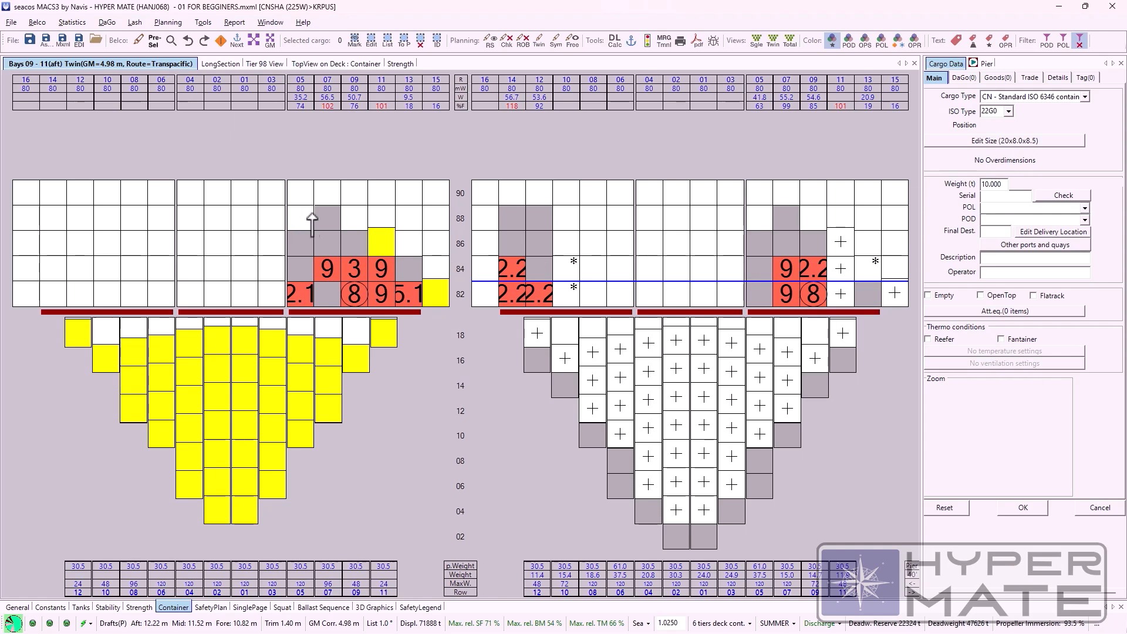
pyautogui.click(334, 215)
pyautogui.click(306, 241)
pyautogui.click(331, 241)
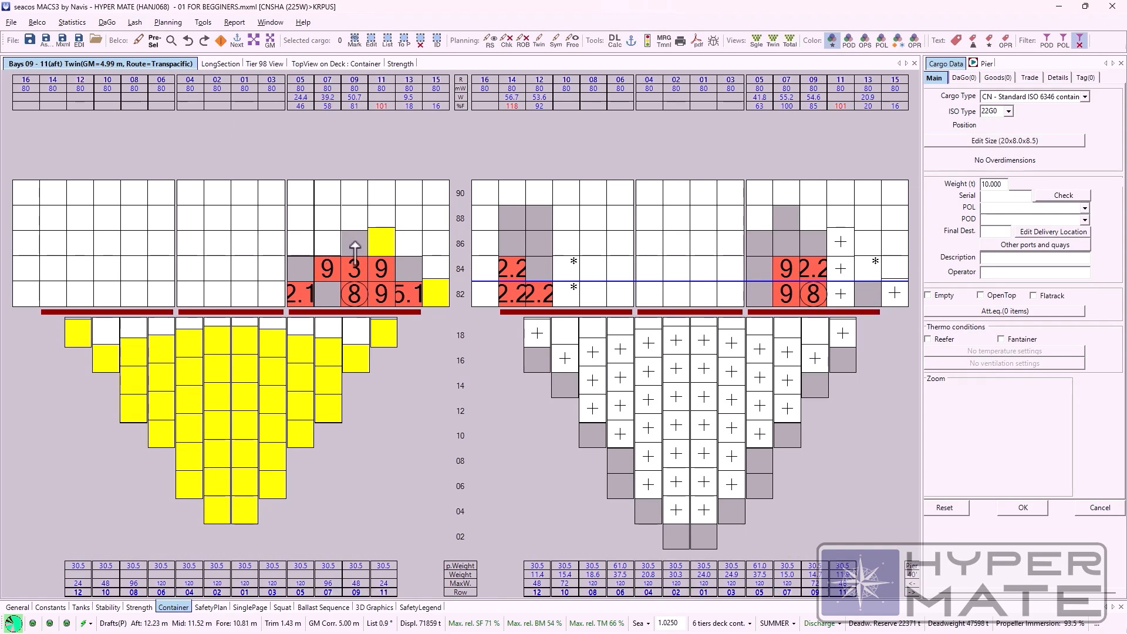
pyautogui.click(355, 241)
pyautogui.click(377, 239)
pyautogui.click(410, 268)
pyautogui.click(382, 269)
pyautogui.click(354, 268)
pyautogui.click(327, 268)
pyautogui.click(302, 268)
# Step: Show the list of containers on the pier and discharge the tier 82 deck containers from bay 09
pyautogui.click(986, 64)
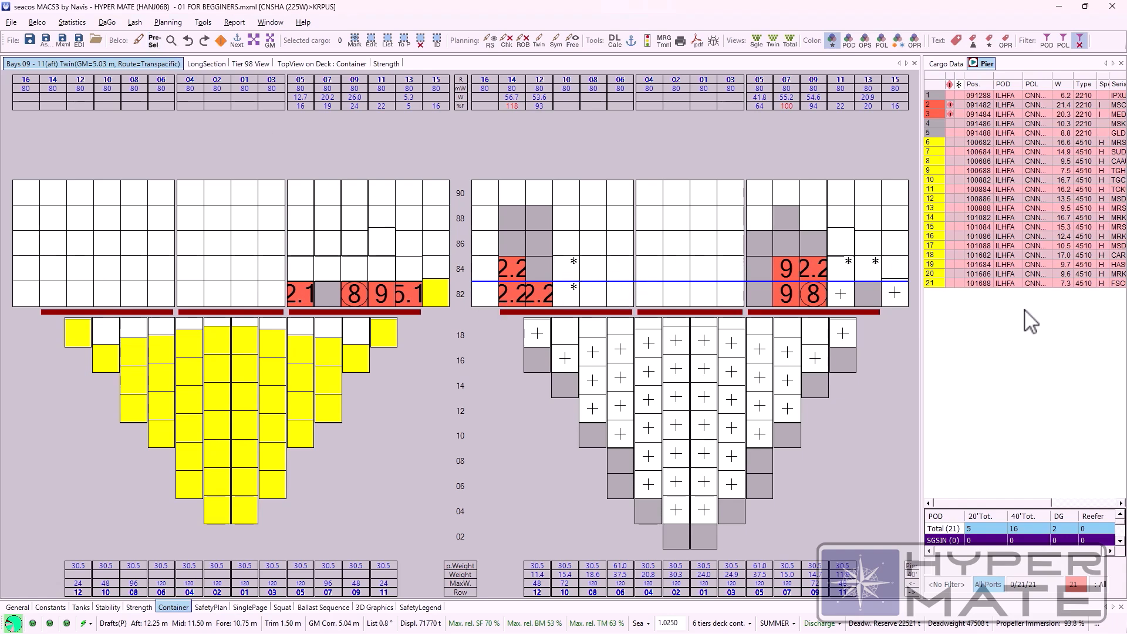
pyautogui.click(297, 298)
pyautogui.click(327, 298)
pyautogui.click(354, 298)
pyautogui.click(380, 297)
pyautogui.click(404, 297)
pyautogui.click(435, 295)
# Step: Look over the Preselect Actions tools twice, finishing each time without selecting any cargo
pyautogui.click(37, 22)
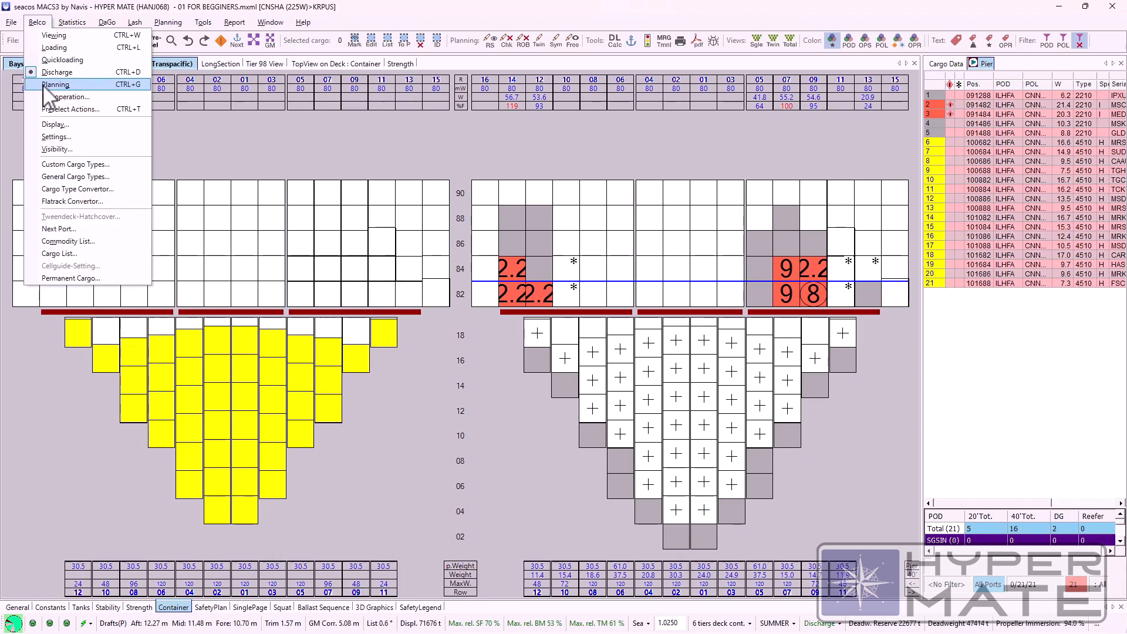
pyautogui.click(64, 109)
pyautogui.moveTo(143, 35); pyautogui.dragTo(187, 172)
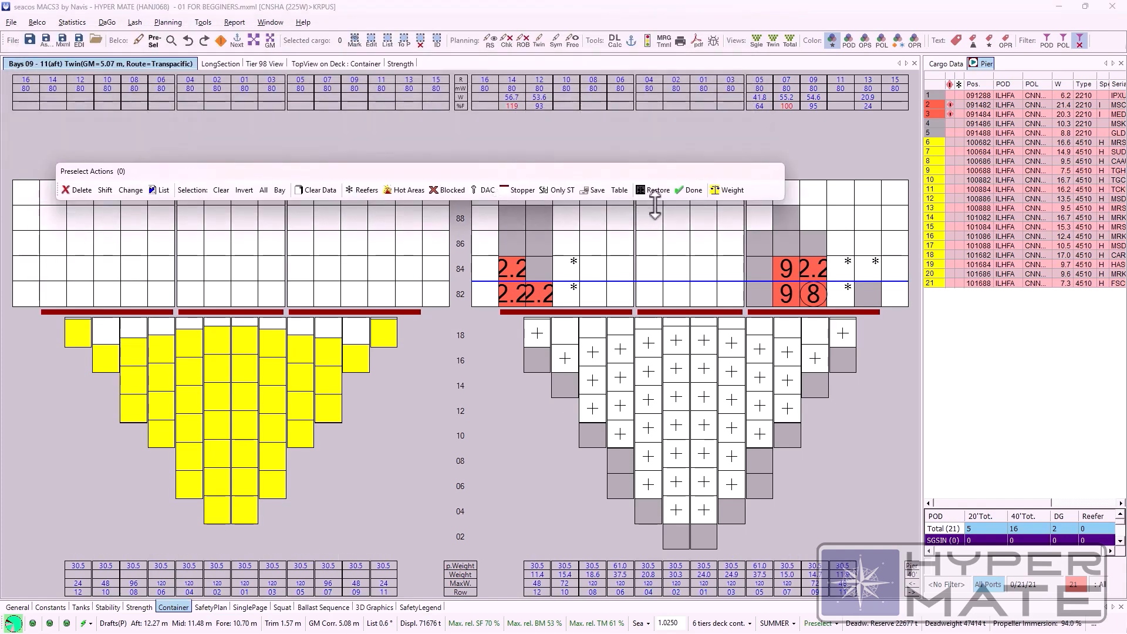
pyautogui.click(691, 191)
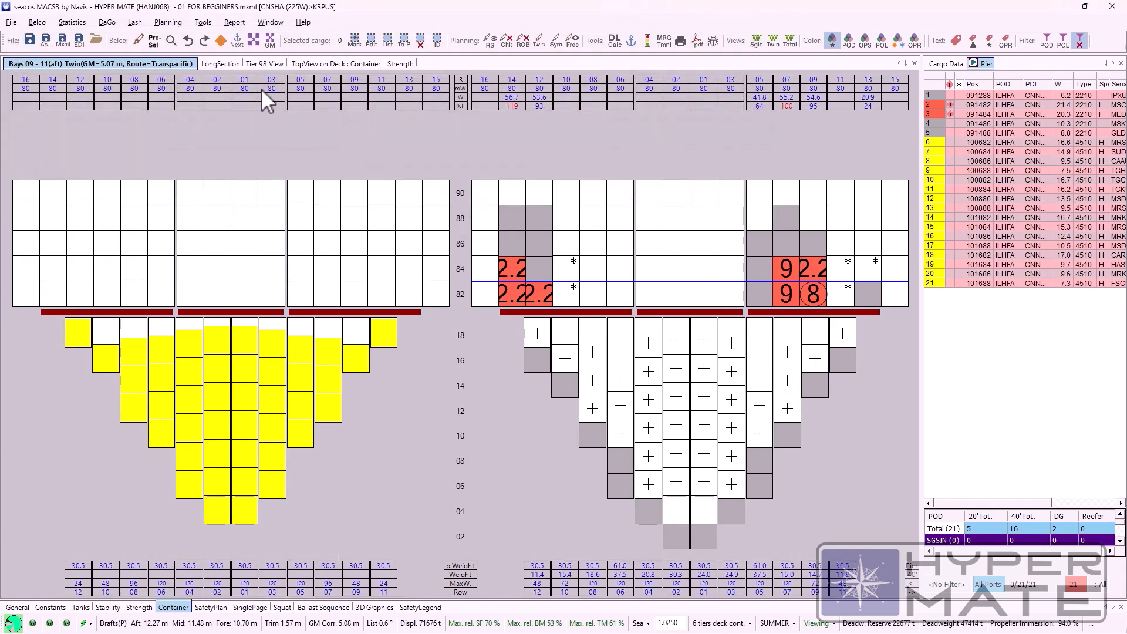
pyautogui.click(154, 42)
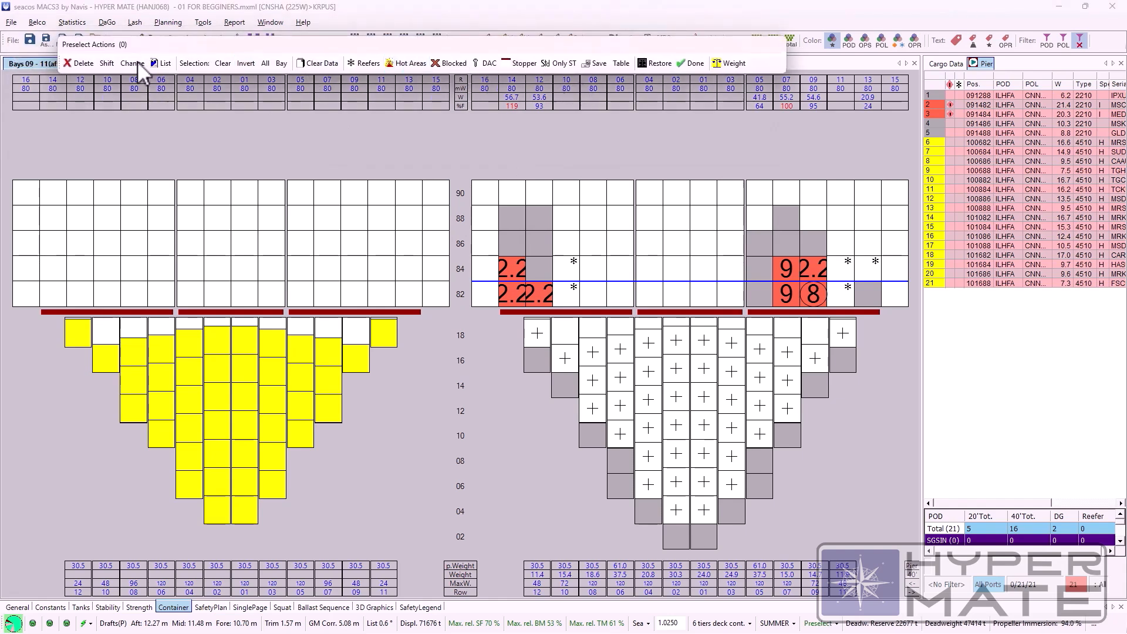
pyautogui.click(689, 65)
# Step: Open and close the Display settings, and bring back the Cargo Data form in place of the pier list
pyautogui.doubleClick(114, 135)
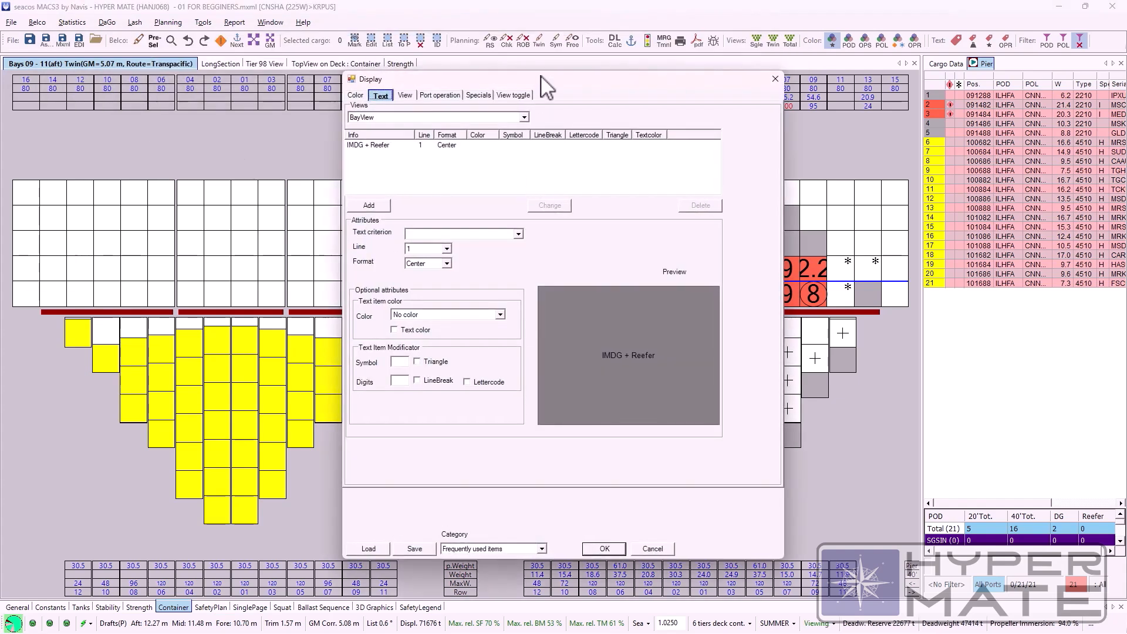
pyautogui.moveTo(539, 77); pyautogui.dragTo(239, 70)
pyautogui.click(476, 71)
pyautogui.click(942, 64)
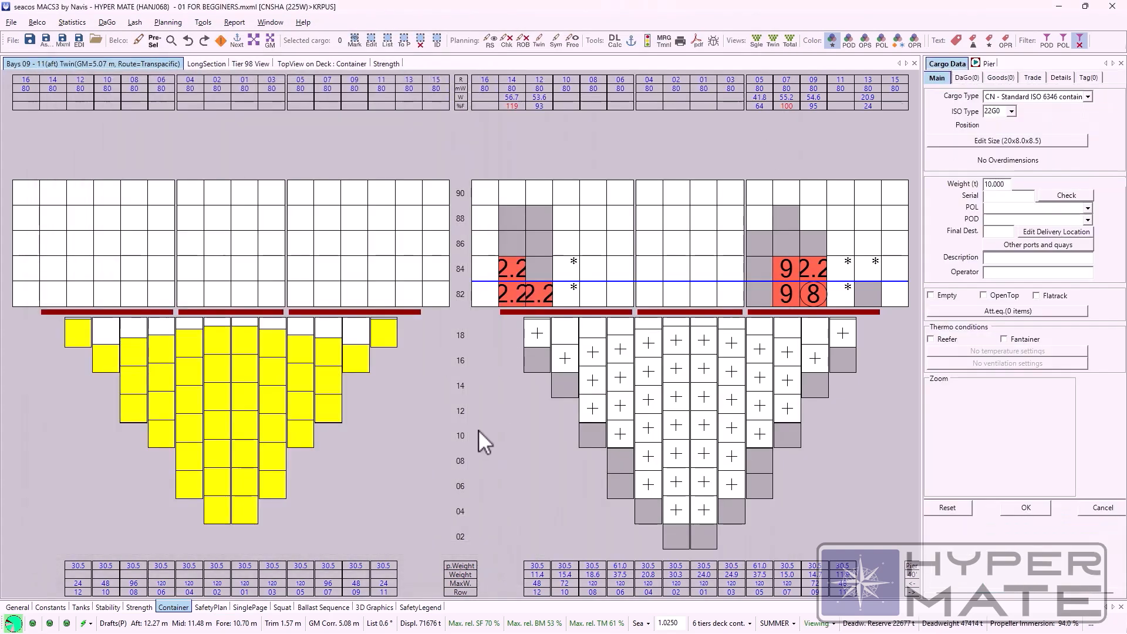
# Step: Examine the Display text settings for LayerView and TopView, and close them without applying changes
pyautogui.click(37, 23)
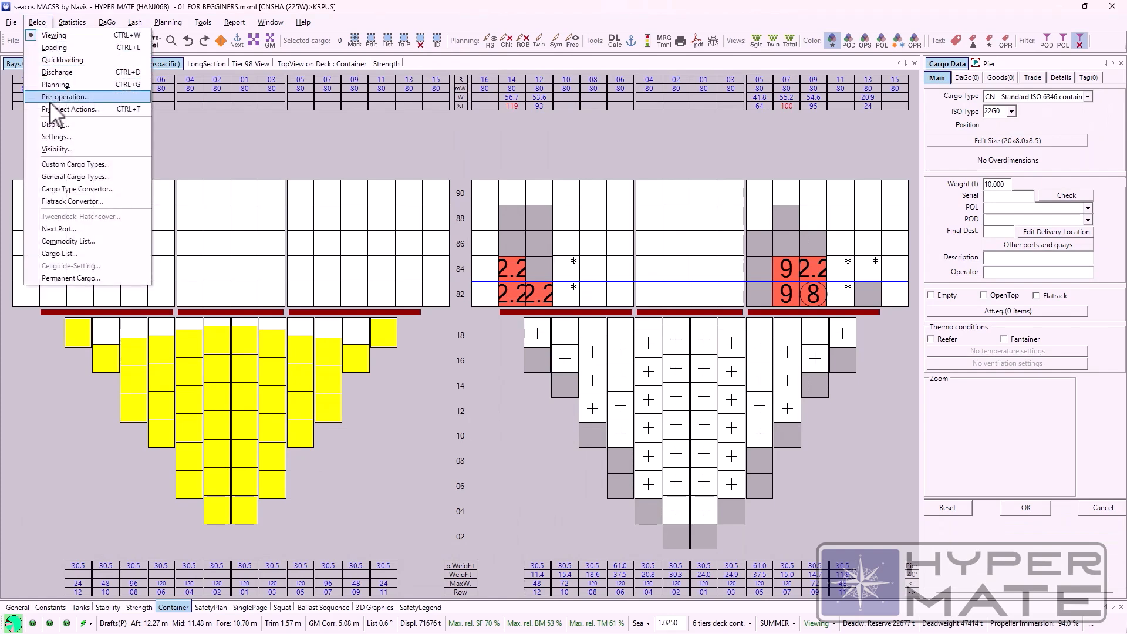
pyautogui.click(54, 124)
pyautogui.moveTo(511, 81); pyautogui.dragTo(321, 171)
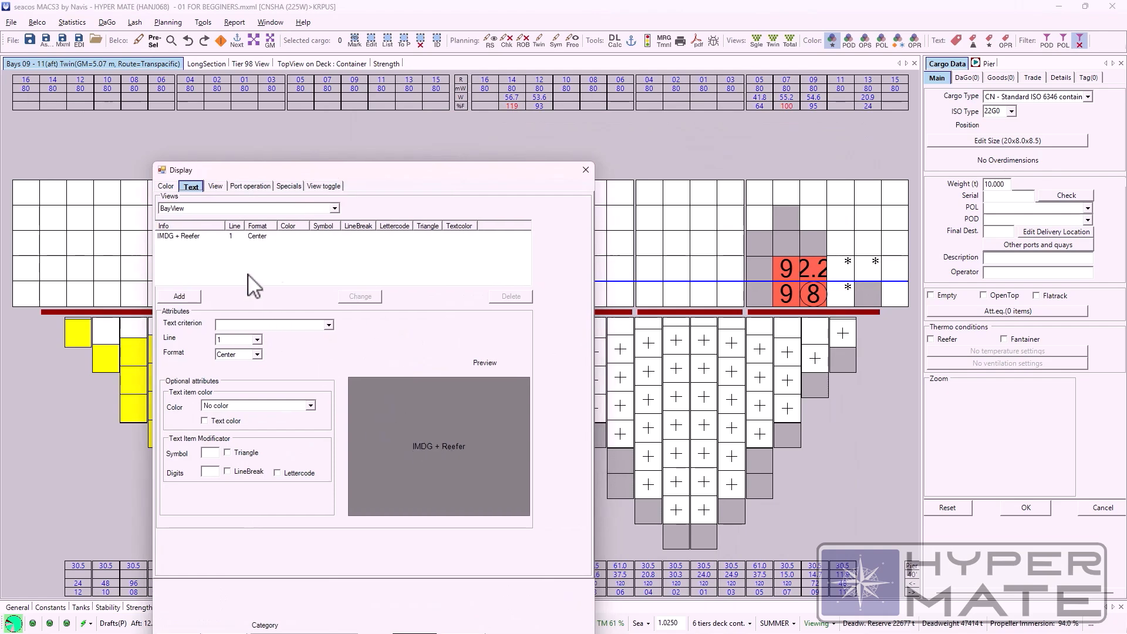
pyautogui.click(334, 209)
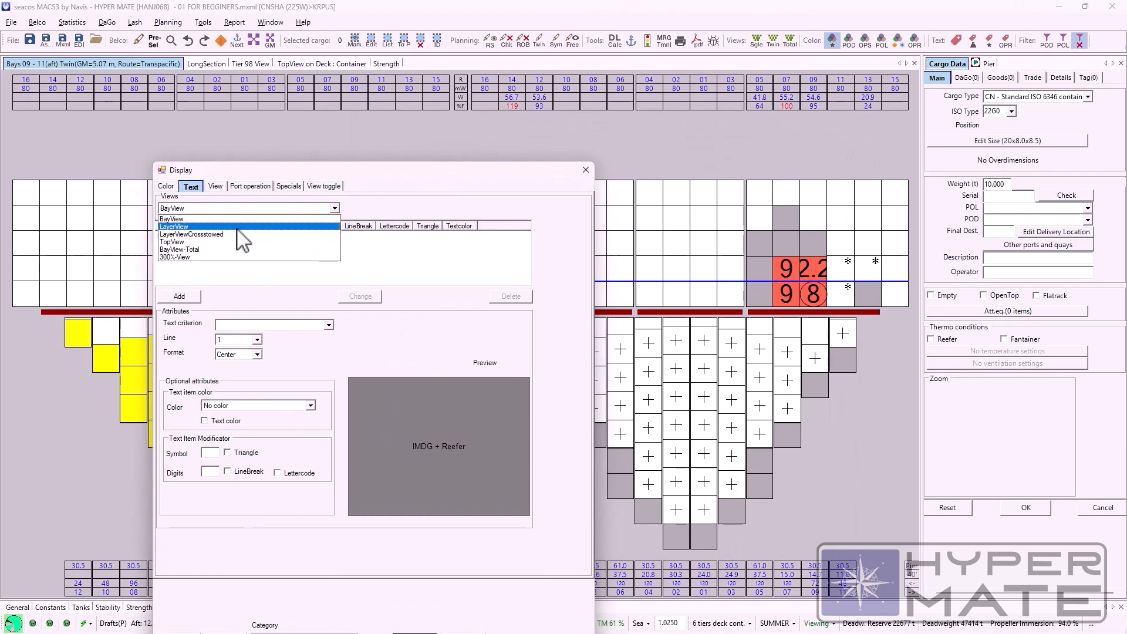
pyautogui.click(241, 228)
pyautogui.click(334, 208)
pyautogui.click(240, 258)
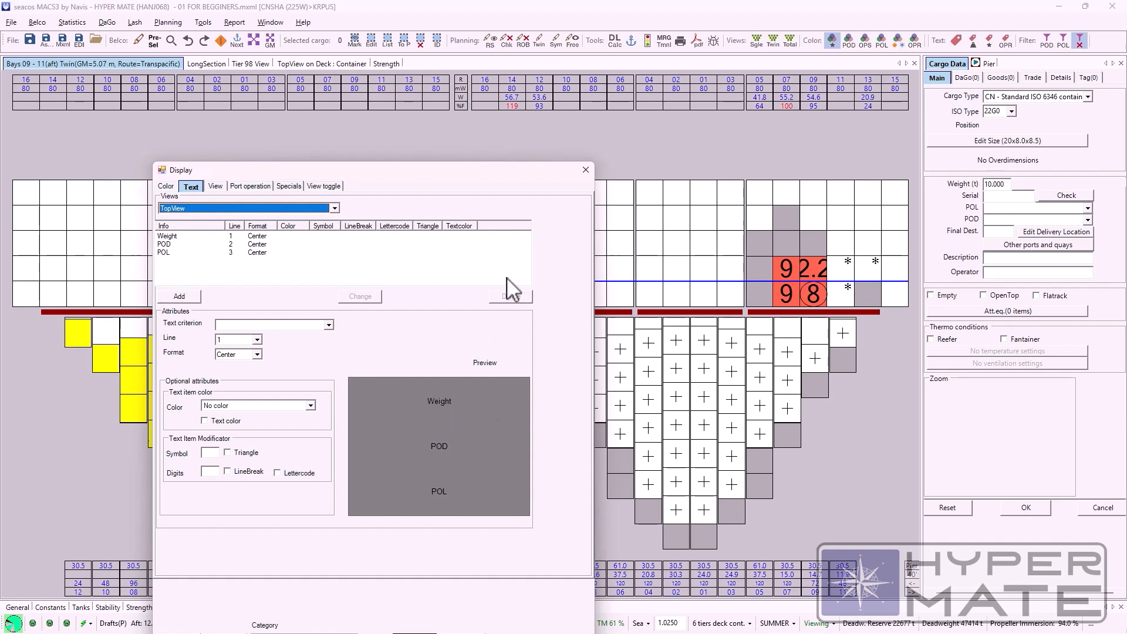
pyautogui.click(585, 169)
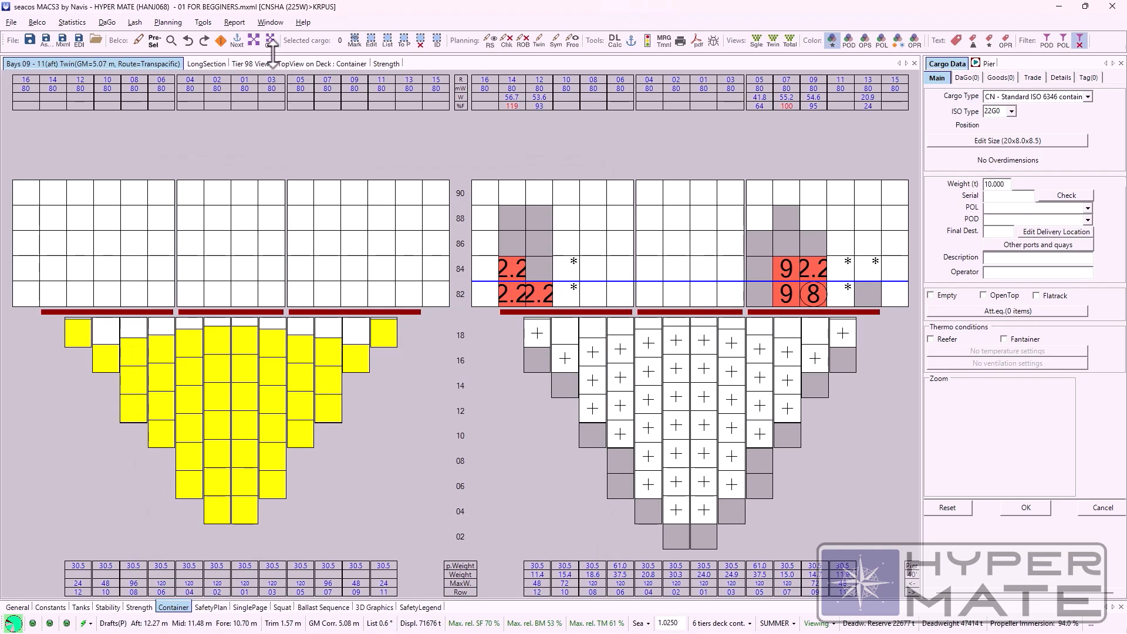
# Step: Restore the default window layout, show the Container page and widen the Total-View beside the cargo data
pyautogui.click(235, 25)
pyautogui.moveTo(270, 26)
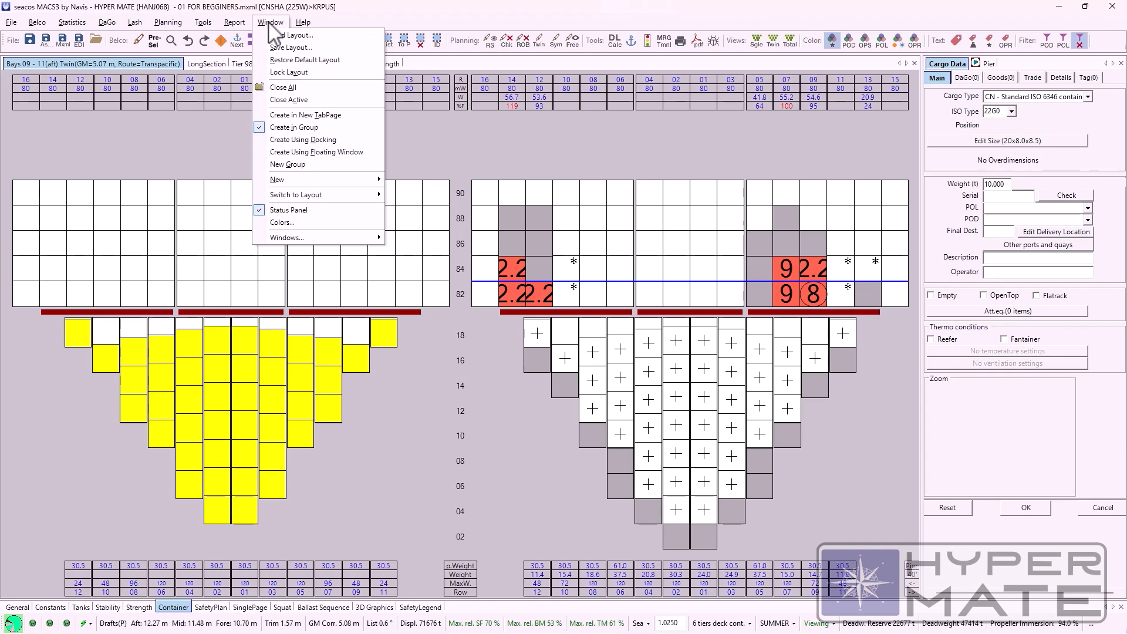
pyautogui.click(234, 89)
pyautogui.click(271, 22)
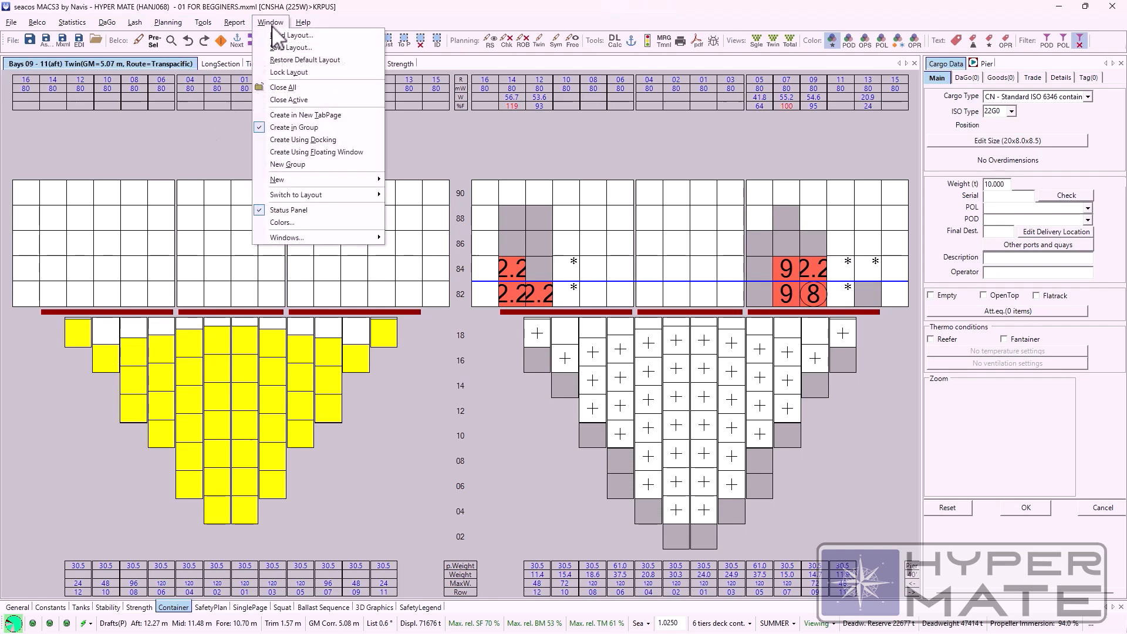
pyautogui.click(317, 59)
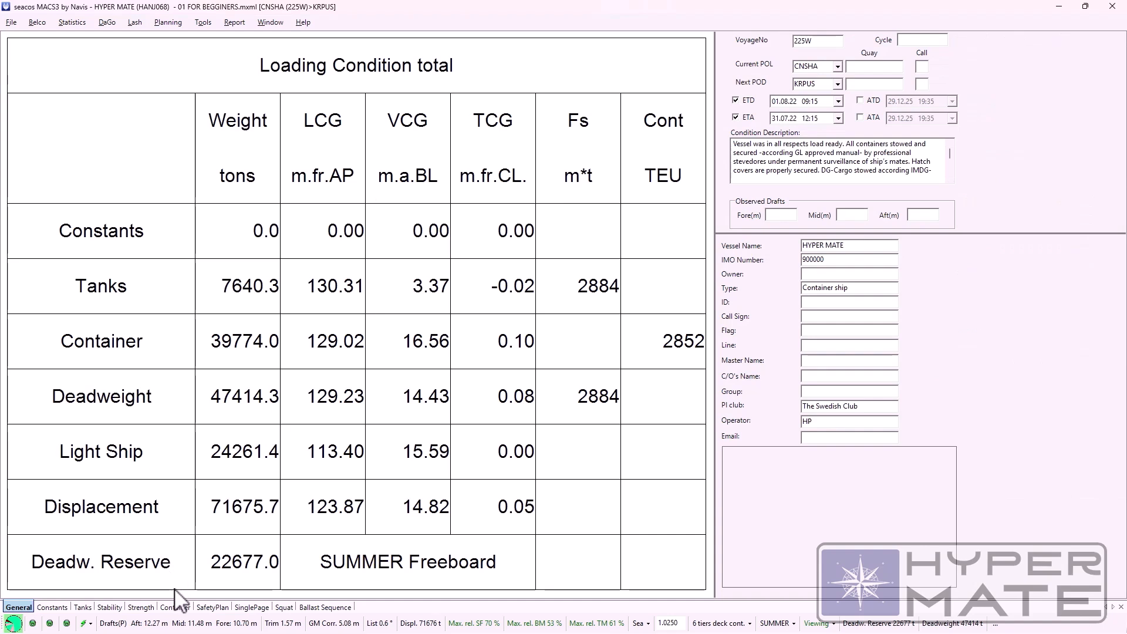
pyautogui.click(175, 606)
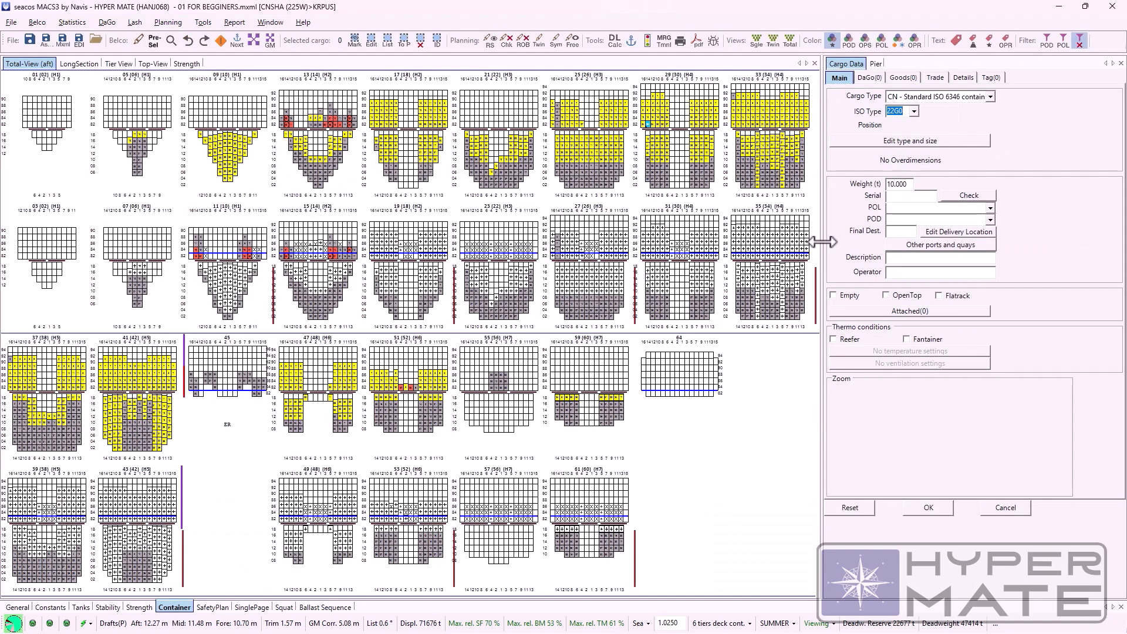
pyautogui.moveTo(855, 241); pyautogui.dragTo(902, 241)
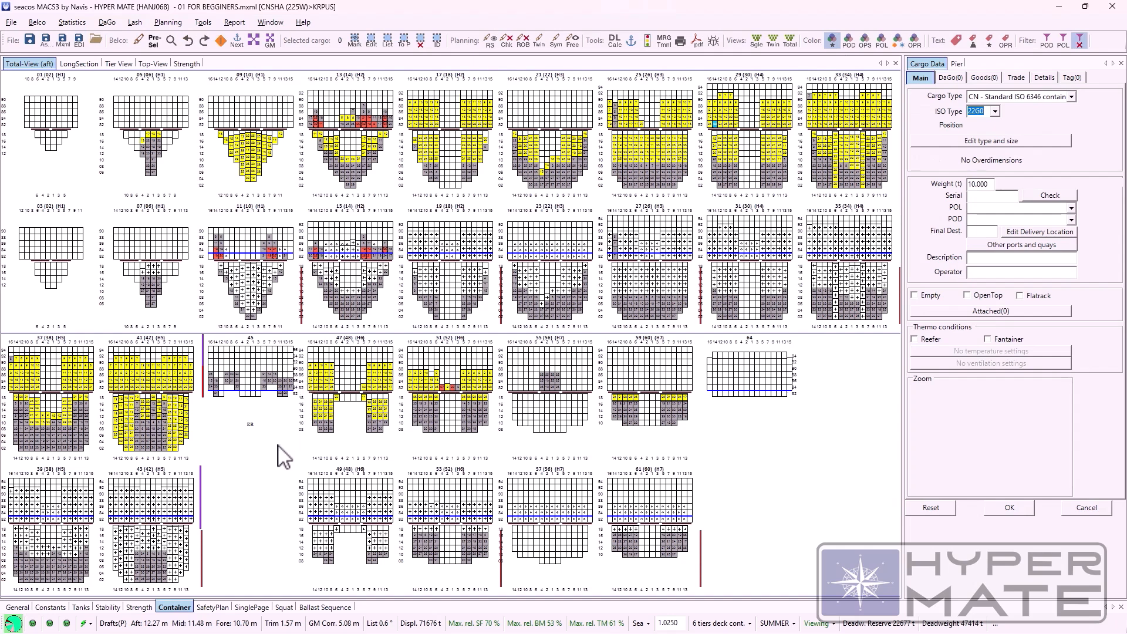
# Step: Set the background colour of the Total-View to the light grey basic colour
pyautogui.rightClick(293, 191)
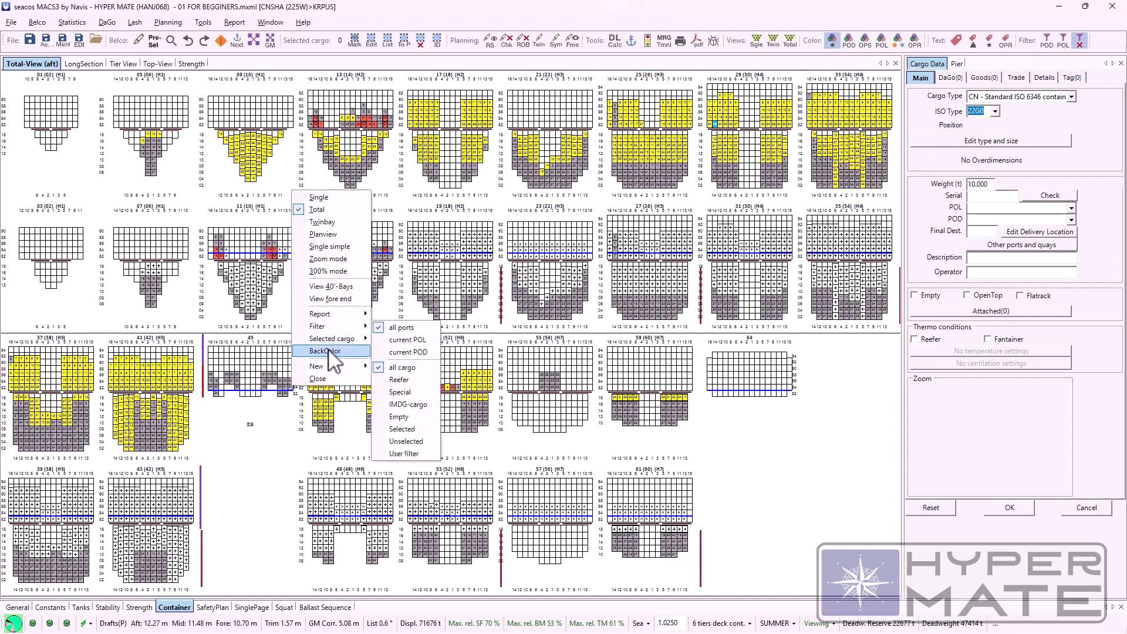
pyautogui.click(354, 352)
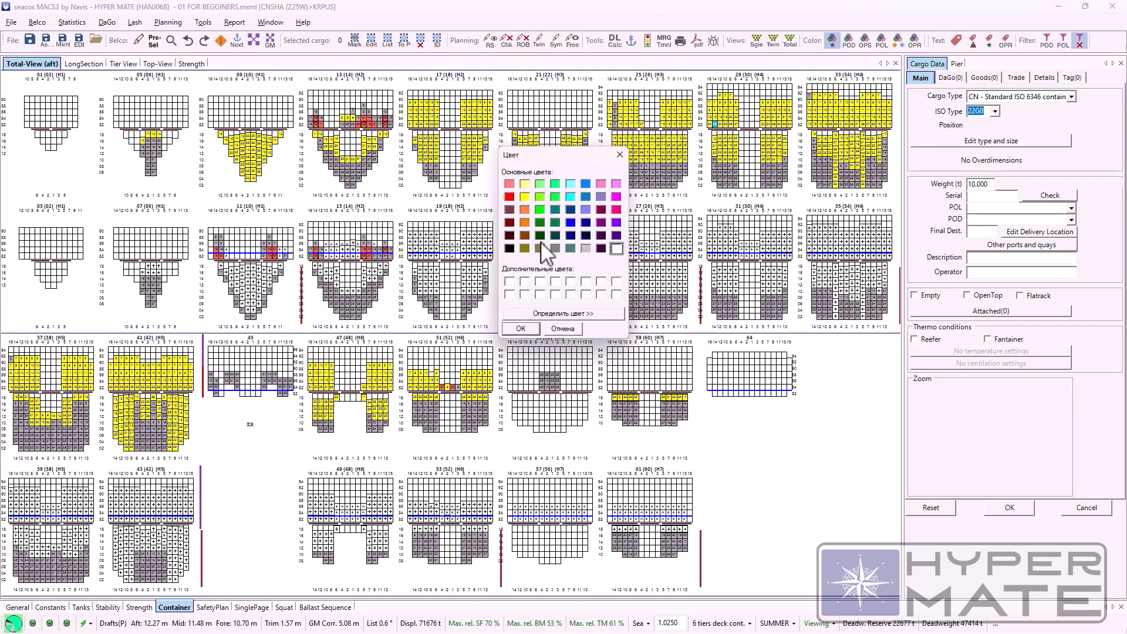
pyautogui.click(520, 328)
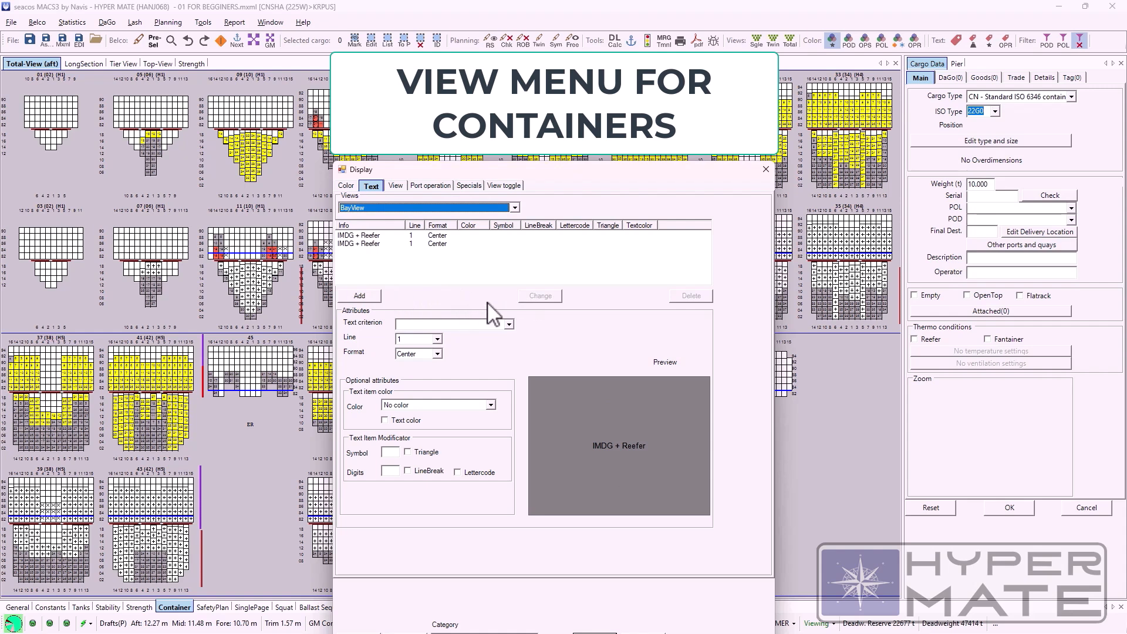
# Step: Add a text entry with the Reefer criterion on line 1, centred, to the BayView text list
pyautogui.click(509, 325)
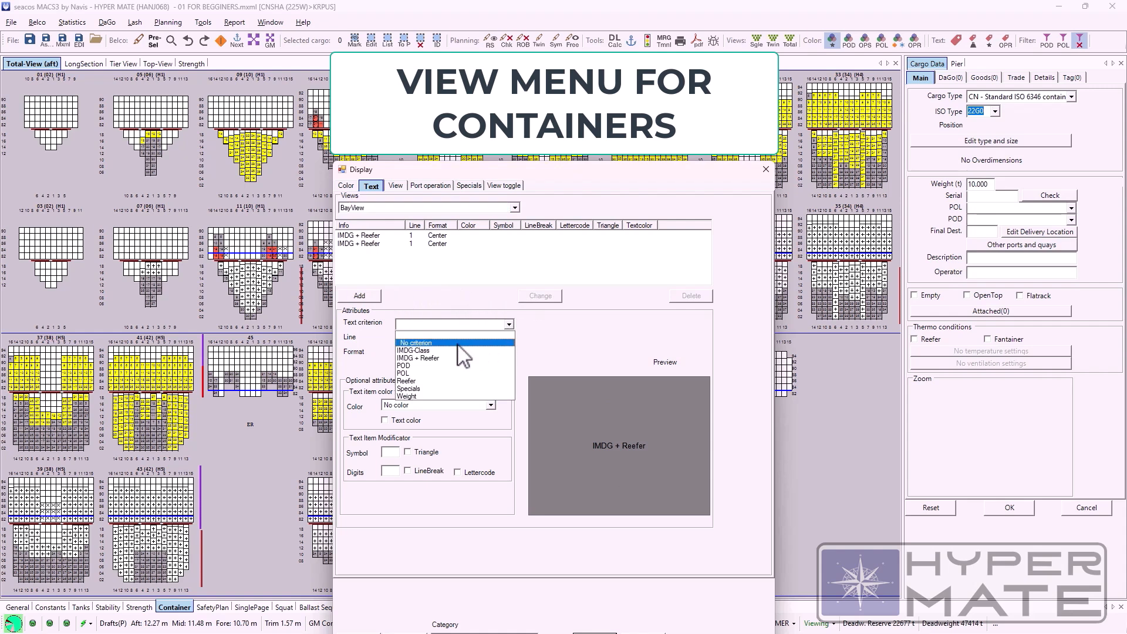
pyautogui.click(447, 381)
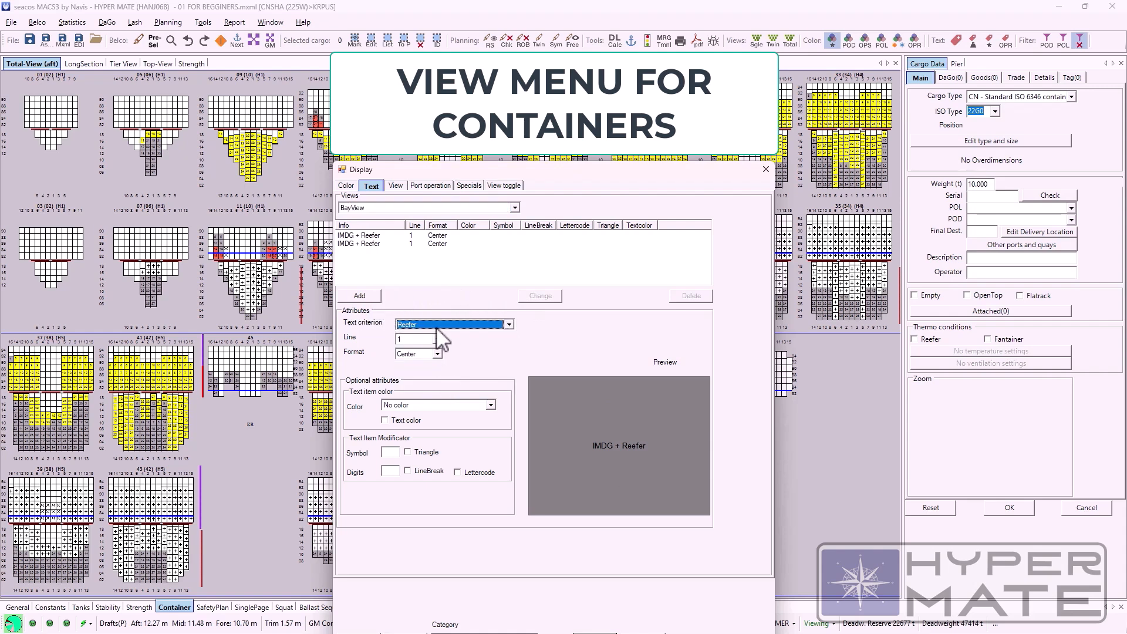
pyautogui.click(359, 295)
# Step: Change the BayView Reefer text entry to the IMDG-Class criterion and add another IMDG-Class entry
pyautogui.click(357, 252)
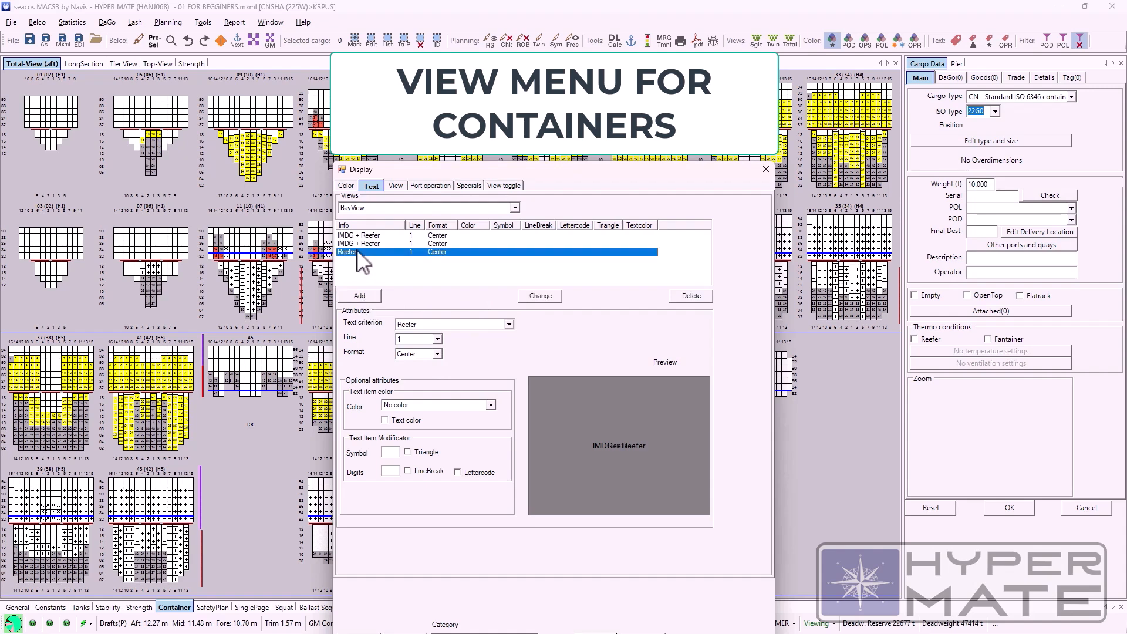
pyautogui.click(508, 325)
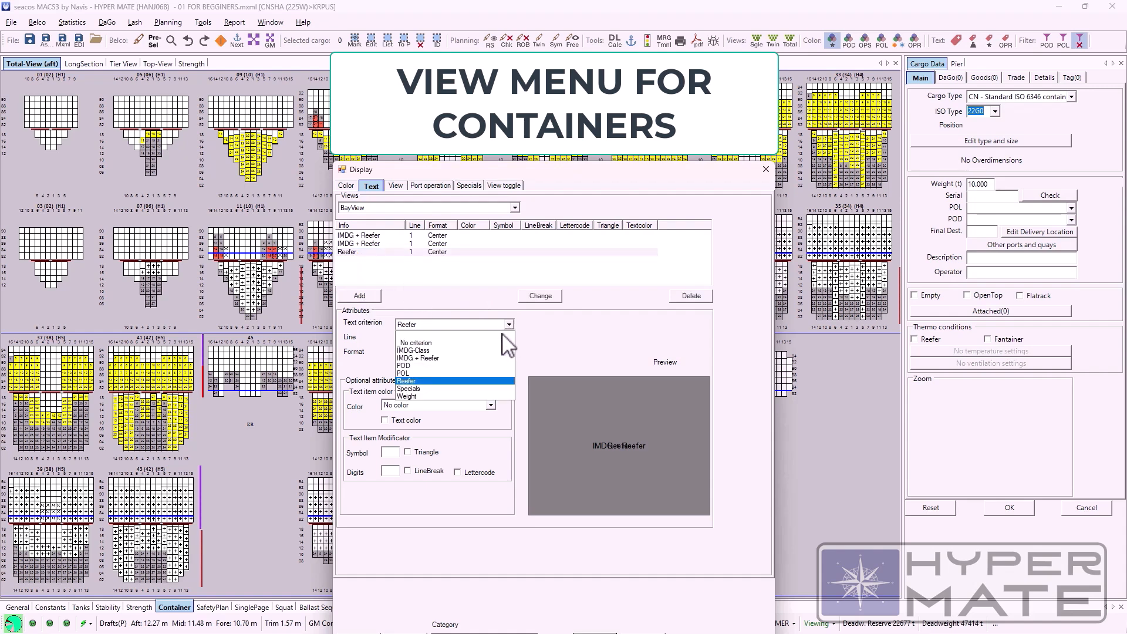
pyautogui.click(493, 351)
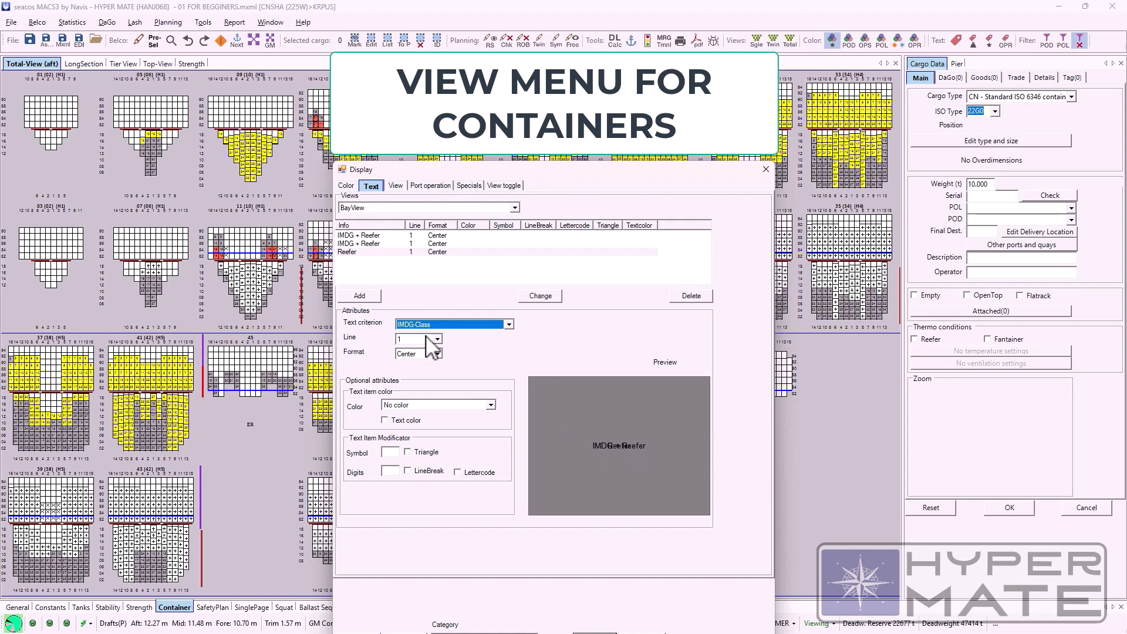
pyautogui.click(526, 300)
pyautogui.click(368, 294)
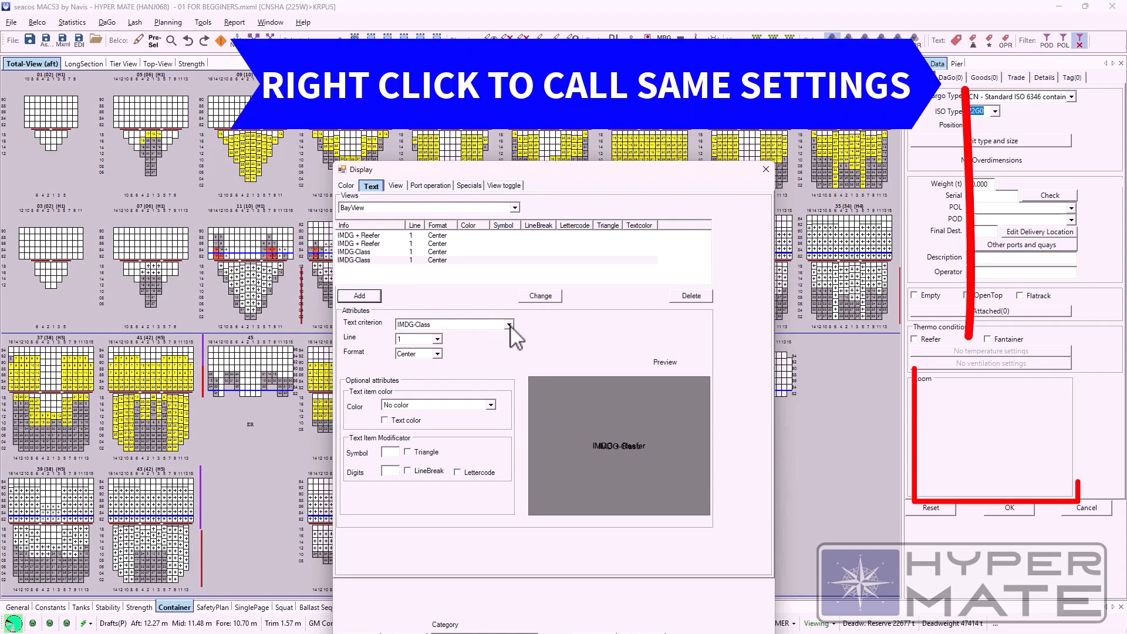
# Step: Add a centred Weight text entry on line 1 to the BayView list and close the Display settings
pyautogui.click(508, 325)
pyautogui.click(452, 397)
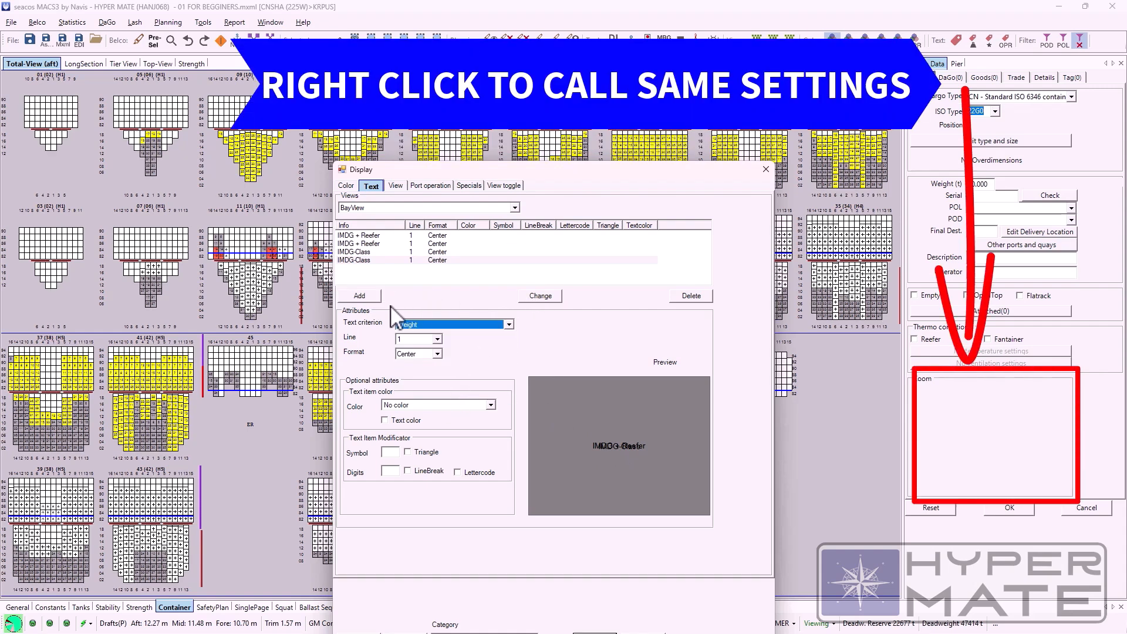
pyautogui.click(359, 296)
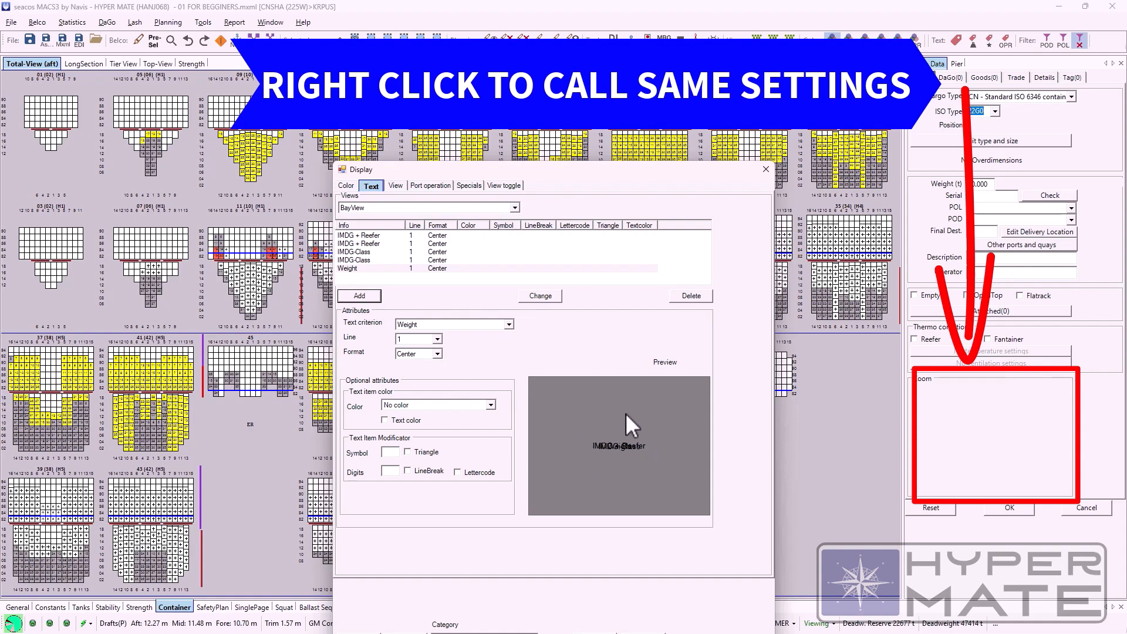
pyautogui.click(766, 169)
# Step: Examine the Belco Settings from Stowage through Specials, Synonyms, Weight and VCG, DefaultLocations, container orientation and Warnings to Planning
pyautogui.click(37, 23)
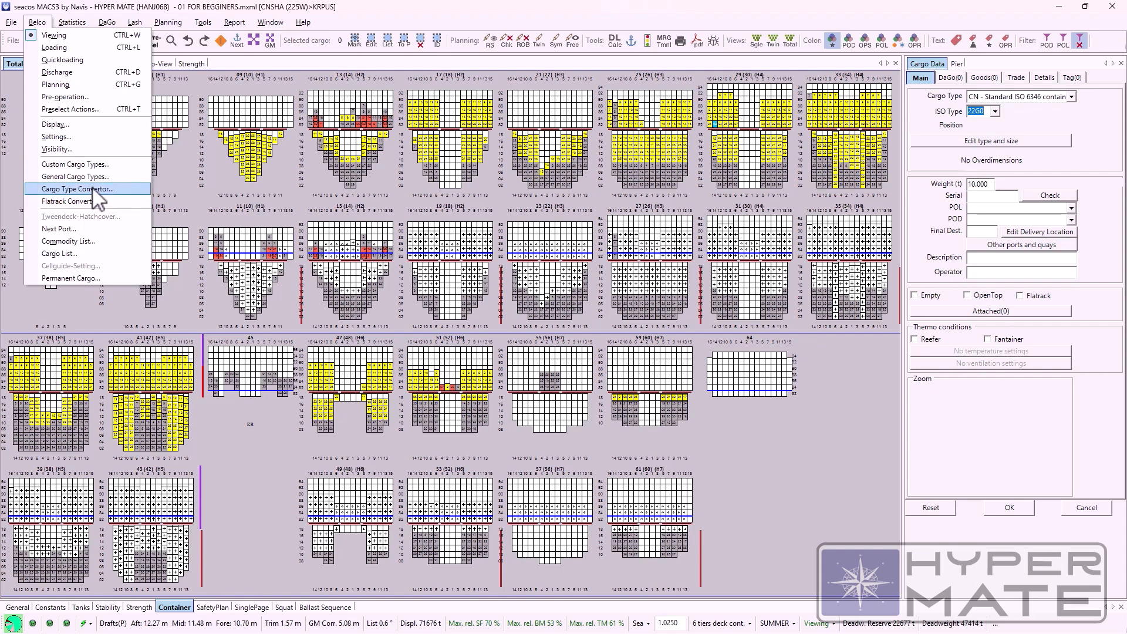
pyautogui.click(82, 137)
pyautogui.moveTo(632, 172); pyautogui.dragTo(601, 181)
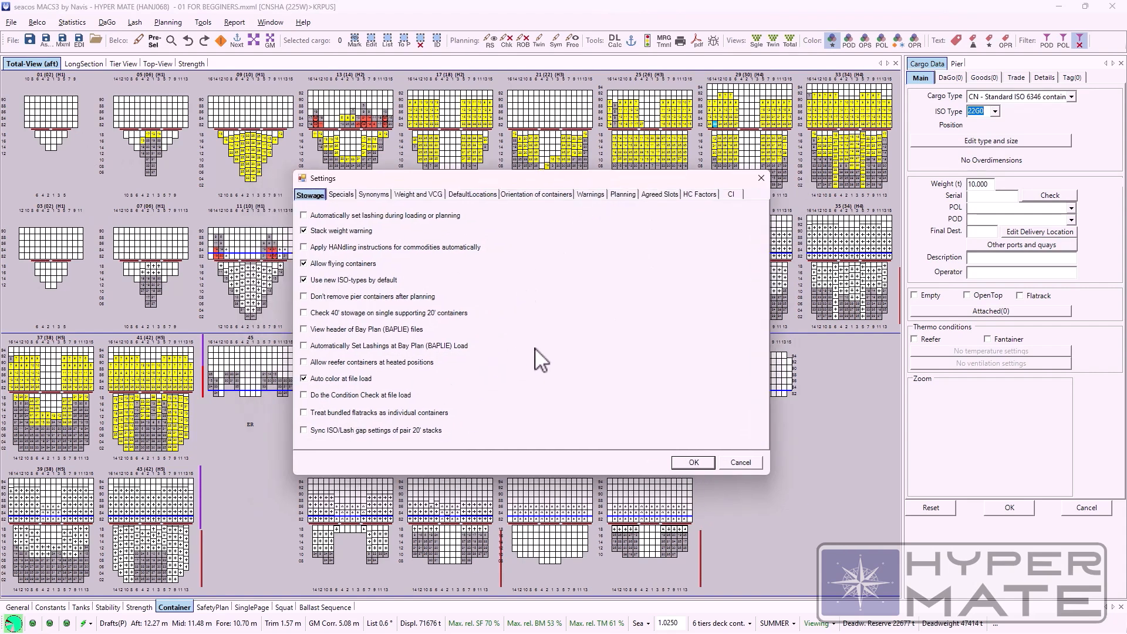
pyautogui.click(341, 196)
pyautogui.click(375, 195)
pyautogui.click(418, 195)
pyautogui.click(492, 196)
pyautogui.click(533, 195)
pyautogui.click(591, 195)
pyautogui.click(622, 195)
pyautogui.click(643, 195)
pyautogui.click(633, 195)
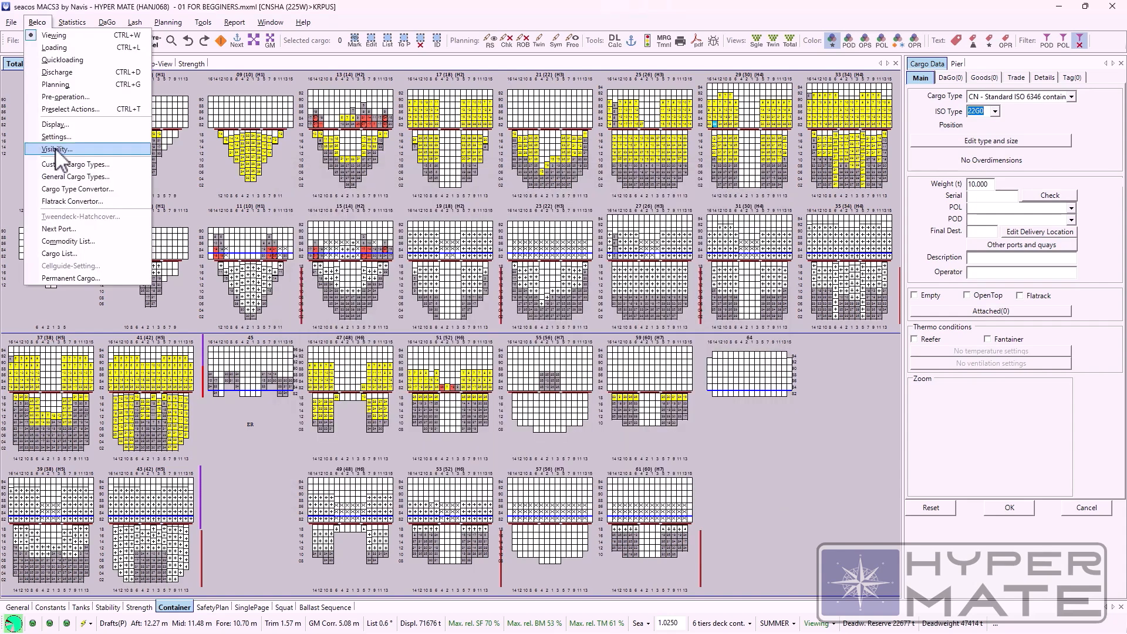
# Step: Examine the vessel's Visibility diagram and criteria results, and close the form
pyautogui.click(56, 150)
pyautogui.moveTo(589, 156); pyautogui.dragTo(450, 184)
pyautogui.moveTo(518, 255)
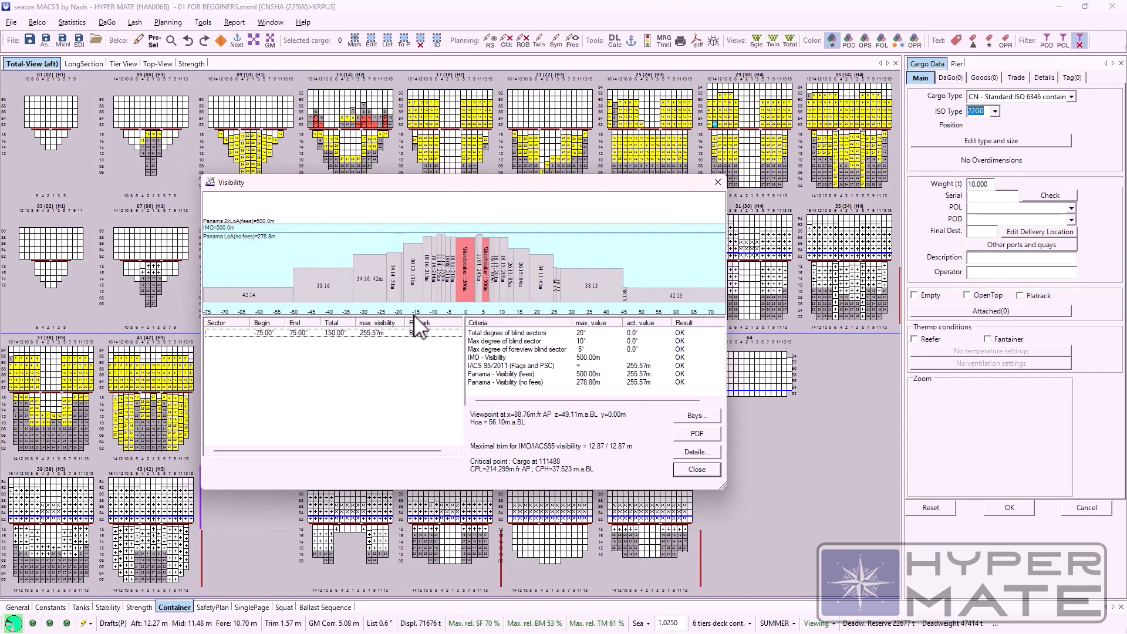
pyautogui.moveTo(441, 207); pyautogui.dragTo(461, 200)
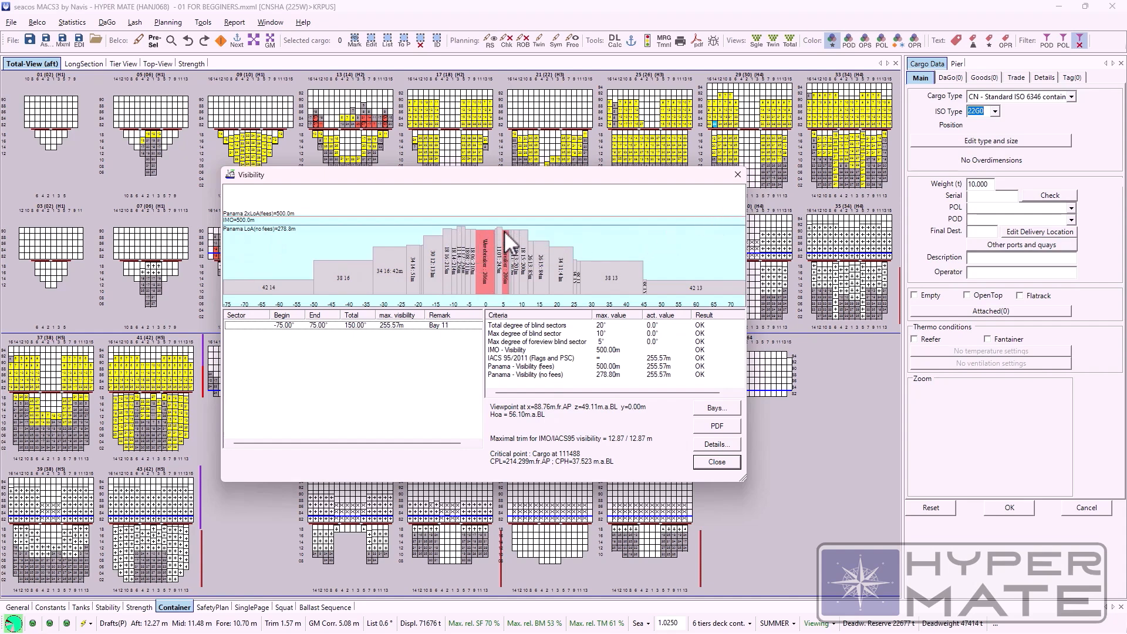
pyautogui.click(737, 177)
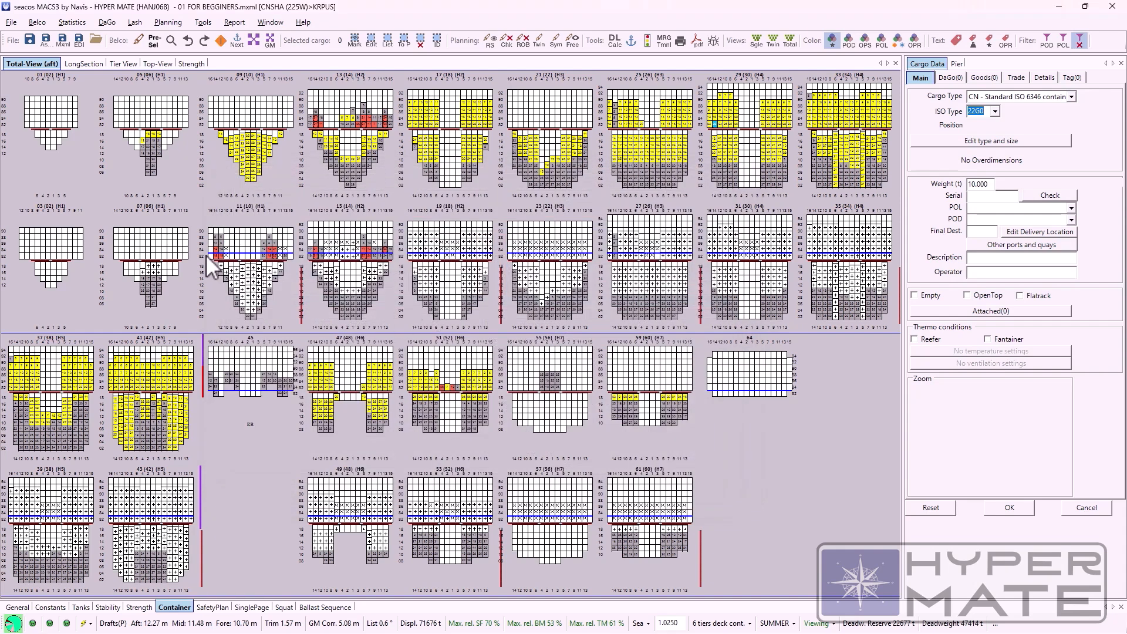
# Step: In the bays 05 - 07 view, load six 5 t 22G0 containers on deck of bay 05, row 02, from tier 82 upwards
pyautogui.click(37, 22)
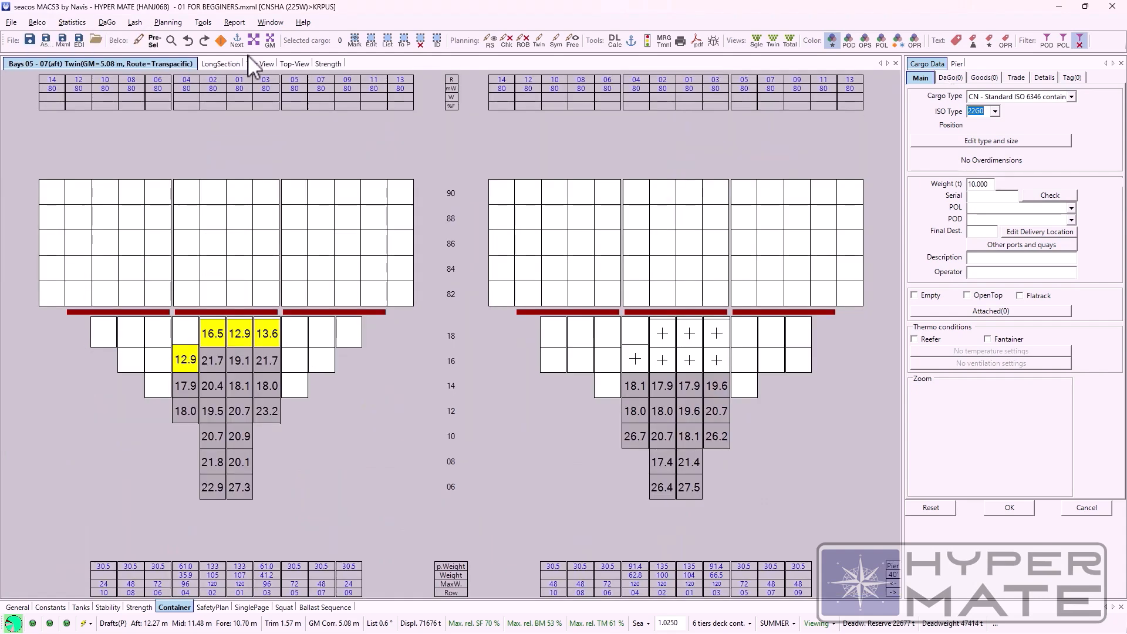
pyautogui.click(37, 22)
pyautogui.click(48, 47)
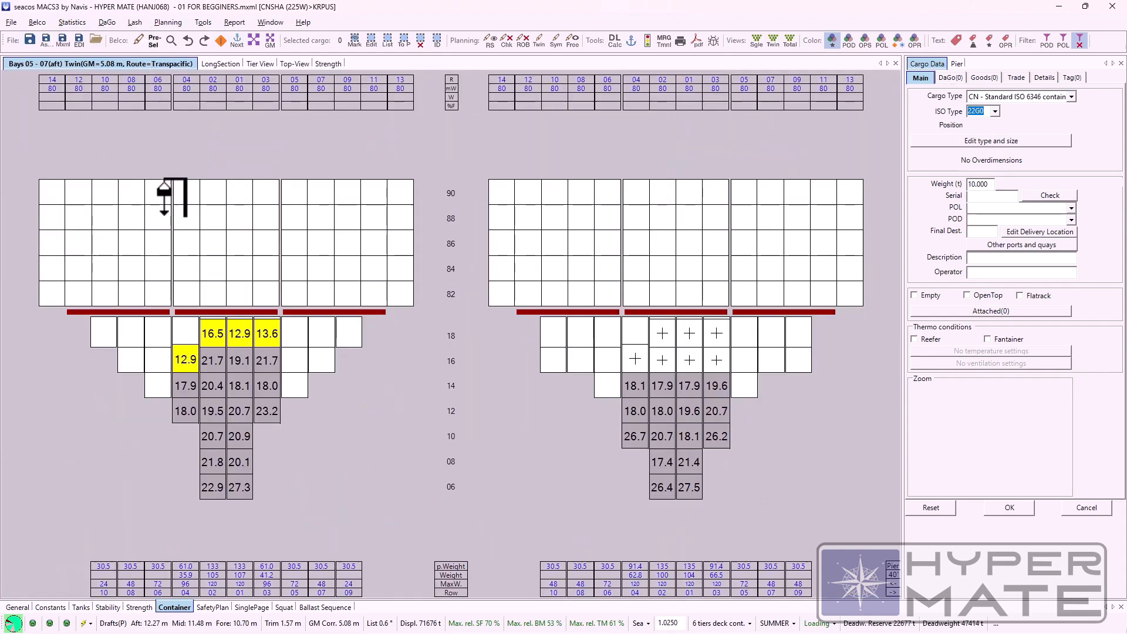
pyautogui.doubleClick(987, 183)
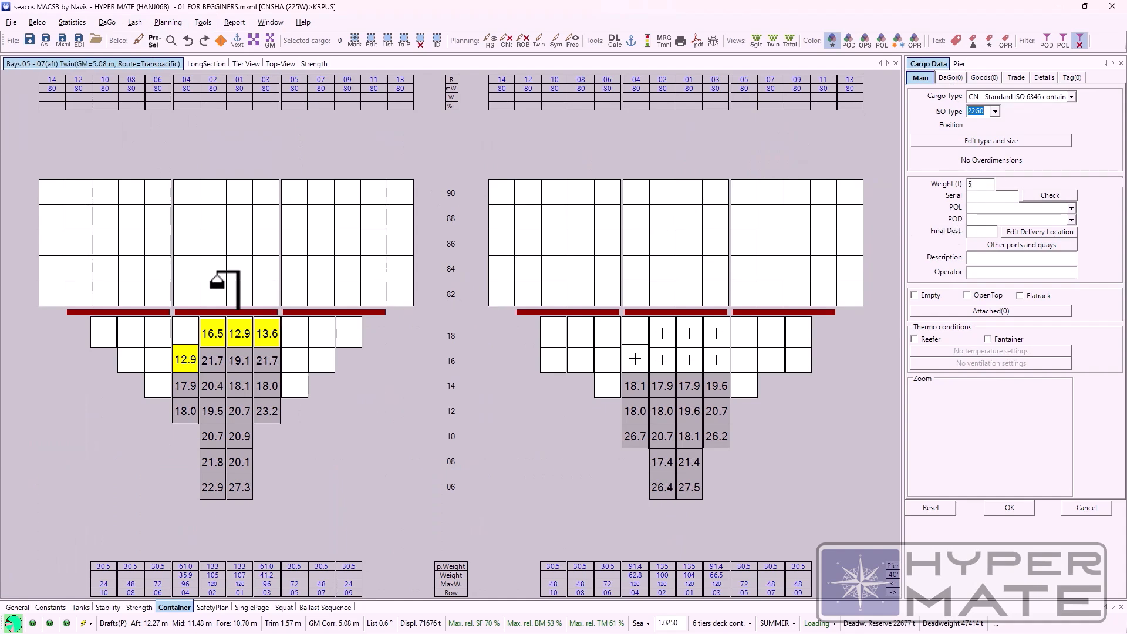
pyautogui.click(218, 265)
pyautogui.click(217, 265)
pyautogui.click(216, 237)
pyautogui.click(217, 212)
pyautogui.click(217, 189)
pyautogui.click(217, 166)
# Step: Load five 5 t 22G0 containers on deck of bay 05, row 01, in tiers 82 to 90
pyautogui.click(239, 294)
pyautogui.click(238, 269)
pyautogui.click(239, 244)
pyautogui.click(238, 217)
pyautogui.click(239, 193)
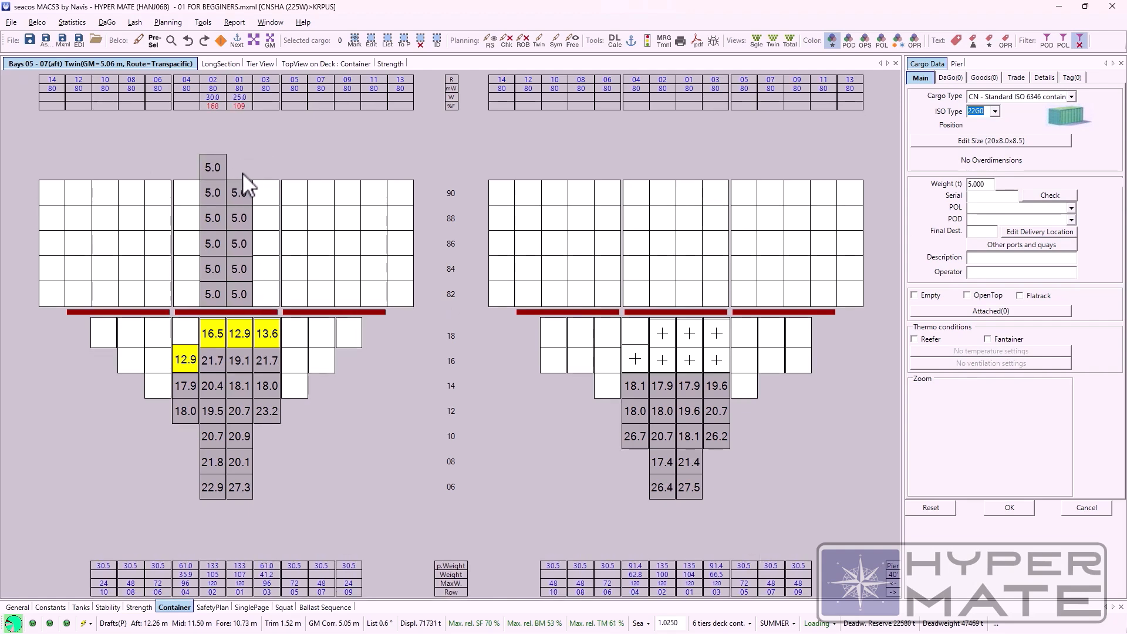
# Step: Switch to Viewing mode, check the Visibility results with the new deck stacks, and return to the Total-View
pyautogui.click(37, 22)
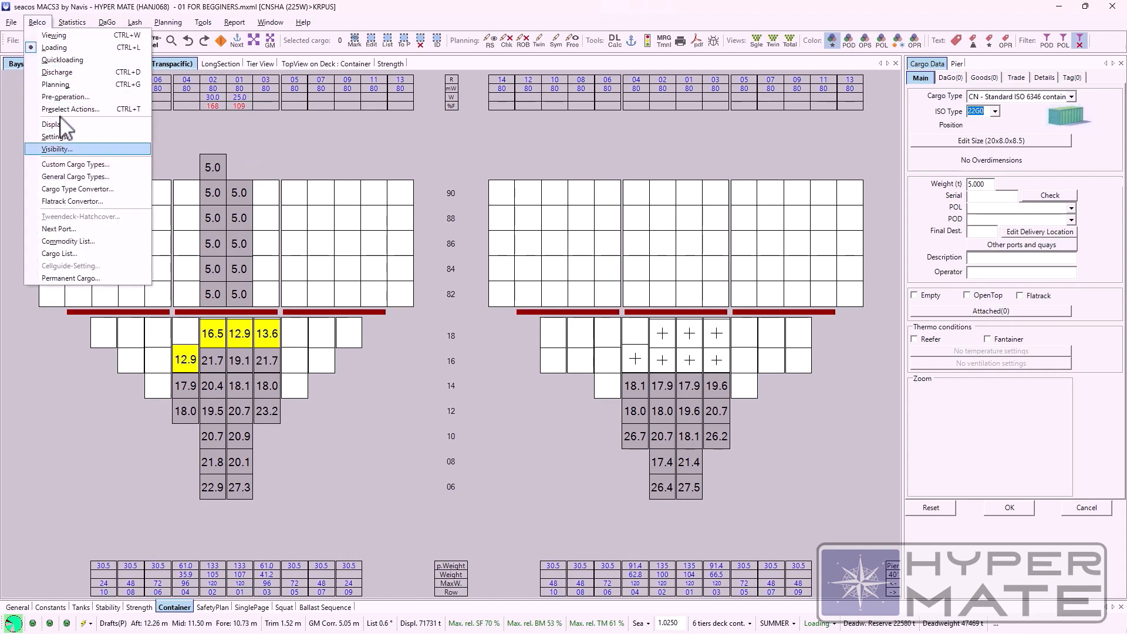
pyautogui.click(54, 35)
pyautogui.click(40, 22)
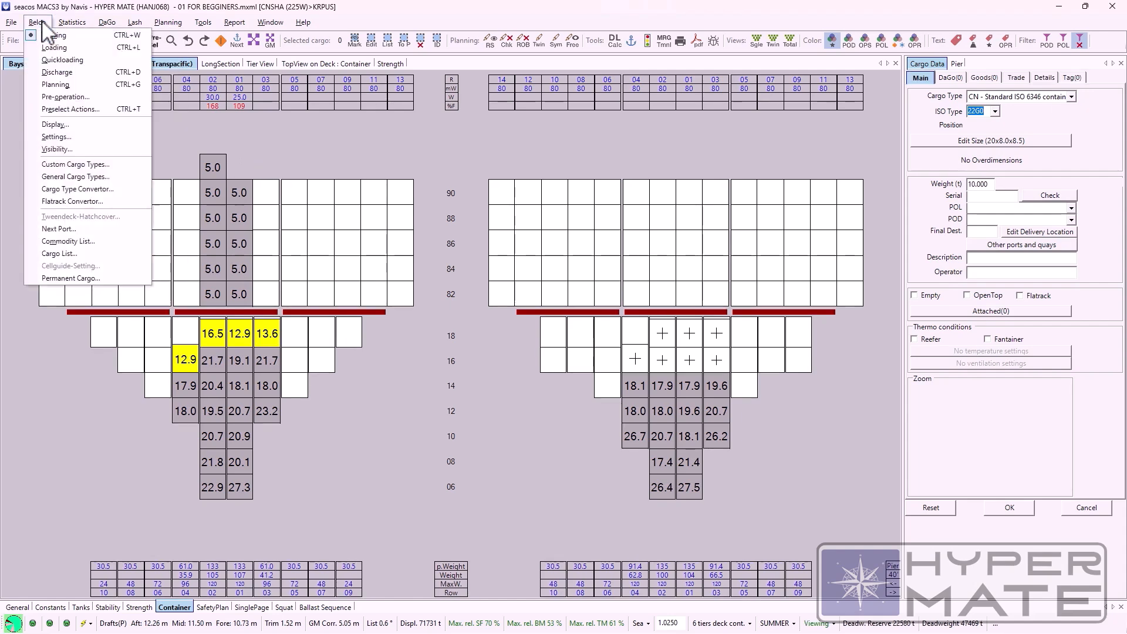
pyautogui.click(47, 149)
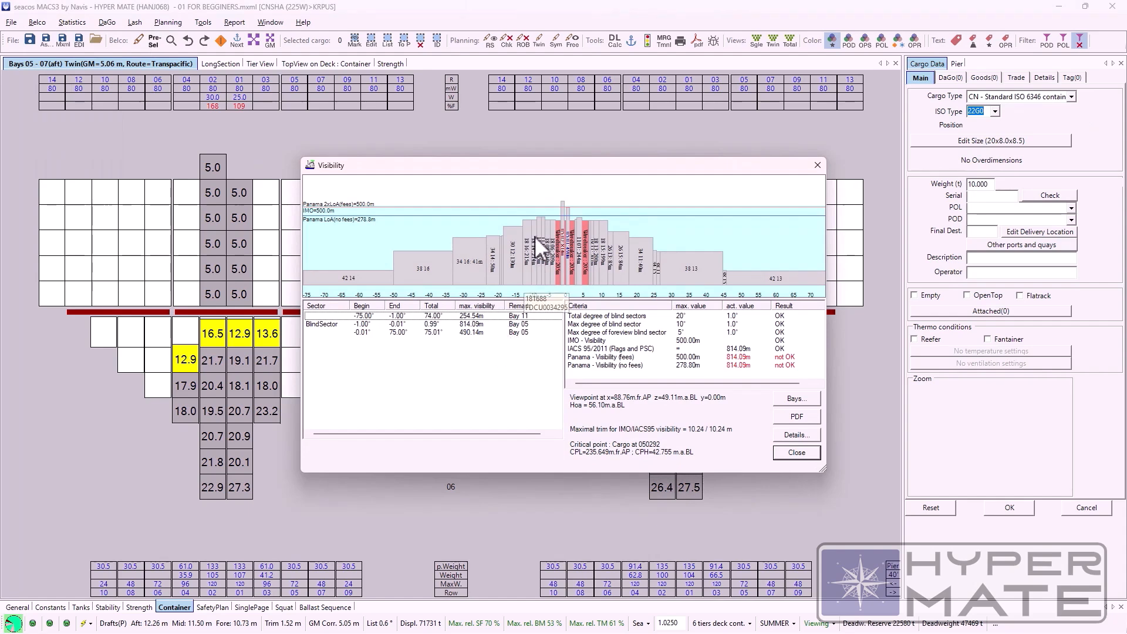
pyautogui.moveTo(562, 199)
pyautogui.press('Escape')
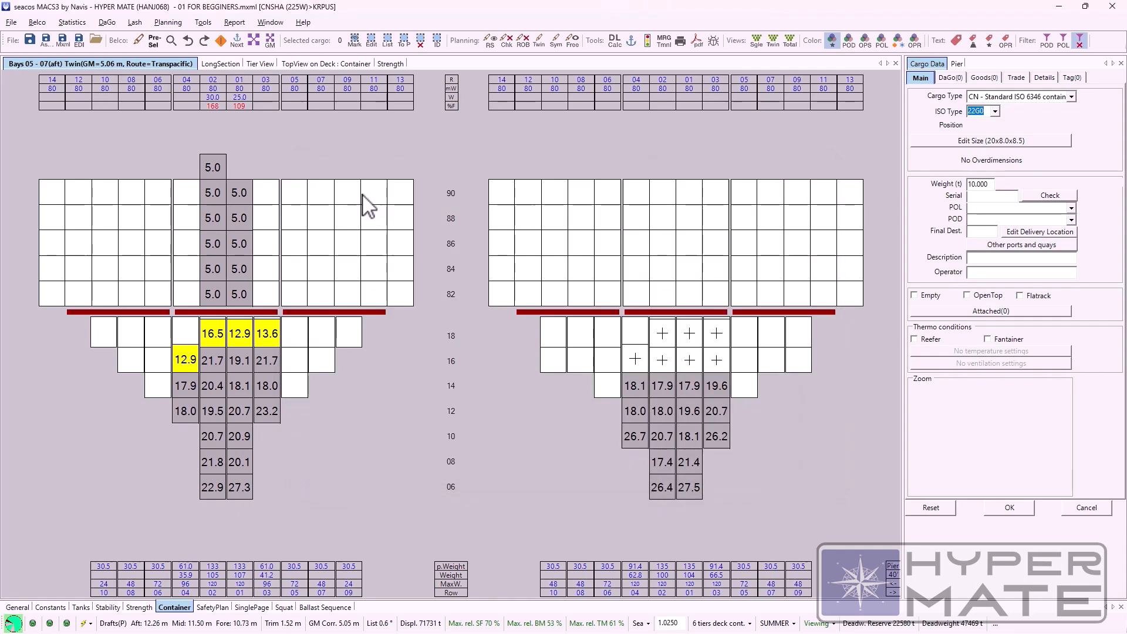
pyautogui.doubleClick(362, 196)
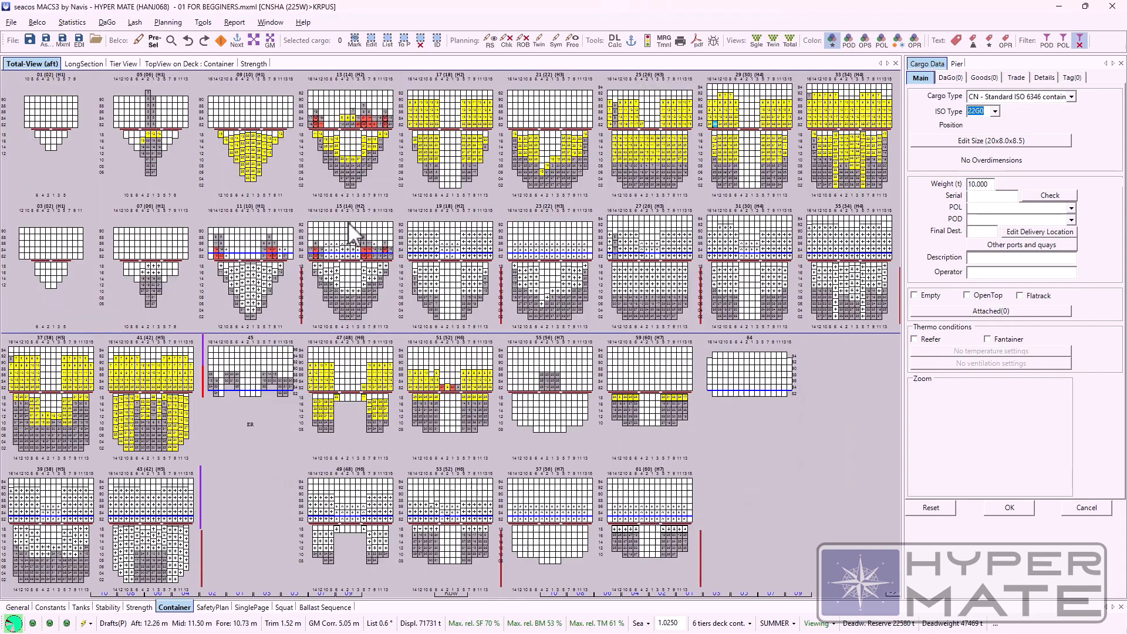
# Step: Open the Next Port form, select the IGSIN port call and bring up the Port Call List
pyautogui.click(33, 24)
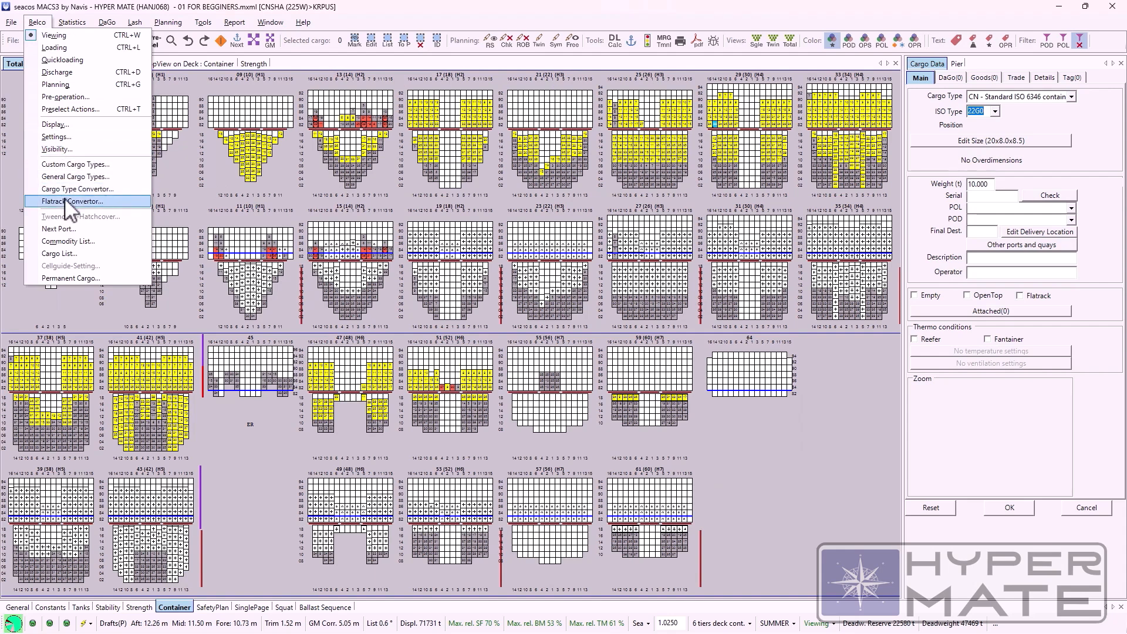
pyautogui.click(59, 228)
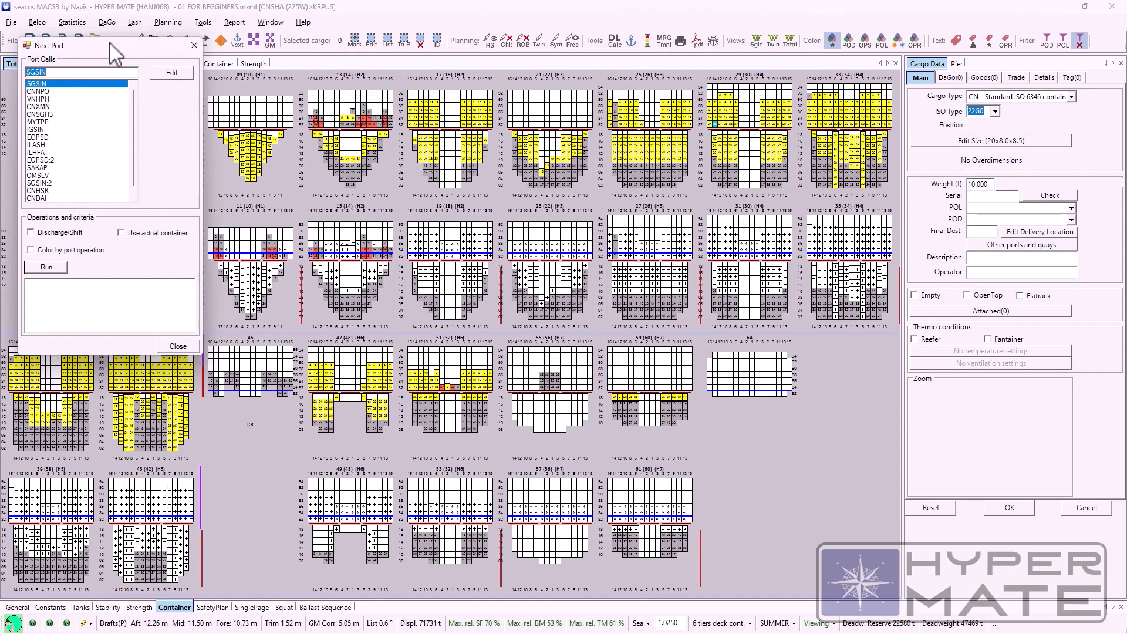
pyautogui.moveTo(115, 46); pyautogui.dragTo(256, 136)
pyautogui.click(261, 213)
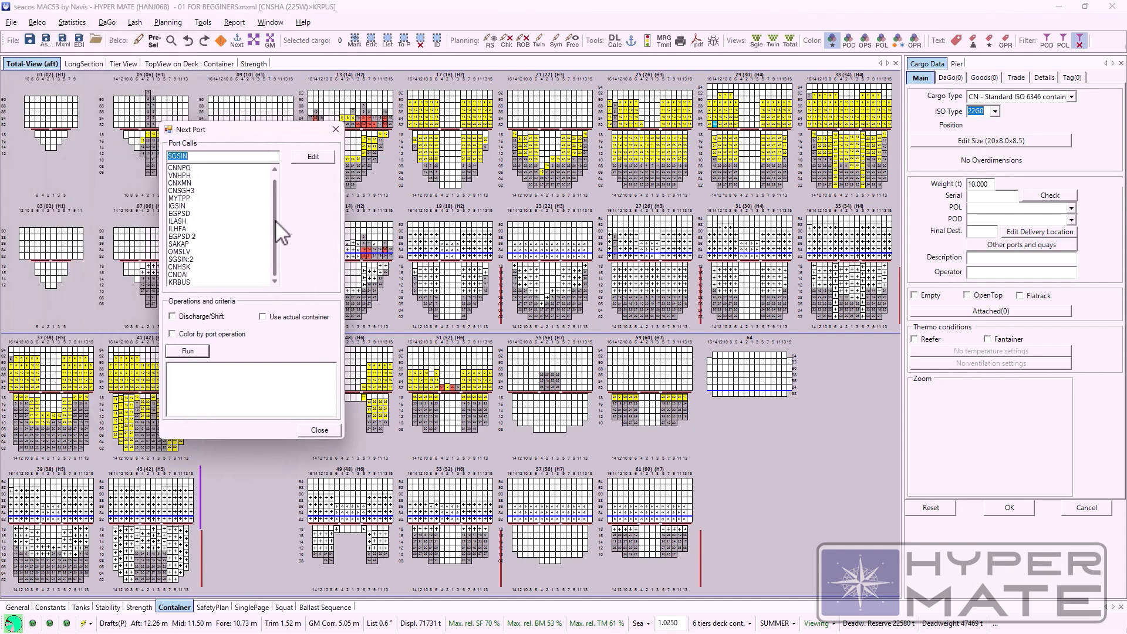
pyautogui.click(330, 159)
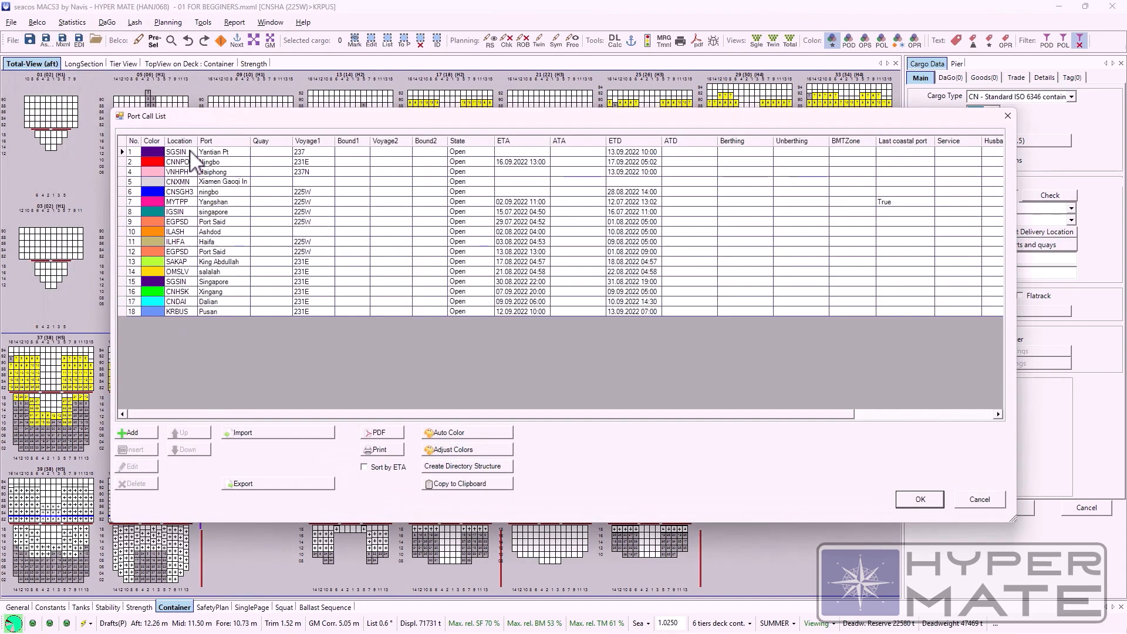
# Step: Look through the port call entries down to the IGSIN singapore row, and close both port forms
pyautogui.click(183, 152)
pyautogui.click(181, 164)
pyautogui.click(180, 173)
pyautogui.click(181, 190)
pyautogui.click(181, 202)
pyautogui.click(181, 213)
pyautogui.click(181, 232)
pyautogui.click(182, 242)
pyautogui.click(179, 173)
pyautogui.click(180, 183)
pyautogui.click(180, 193)
pyautogui.click(181, 203)
pyautogui.click(180, 214)
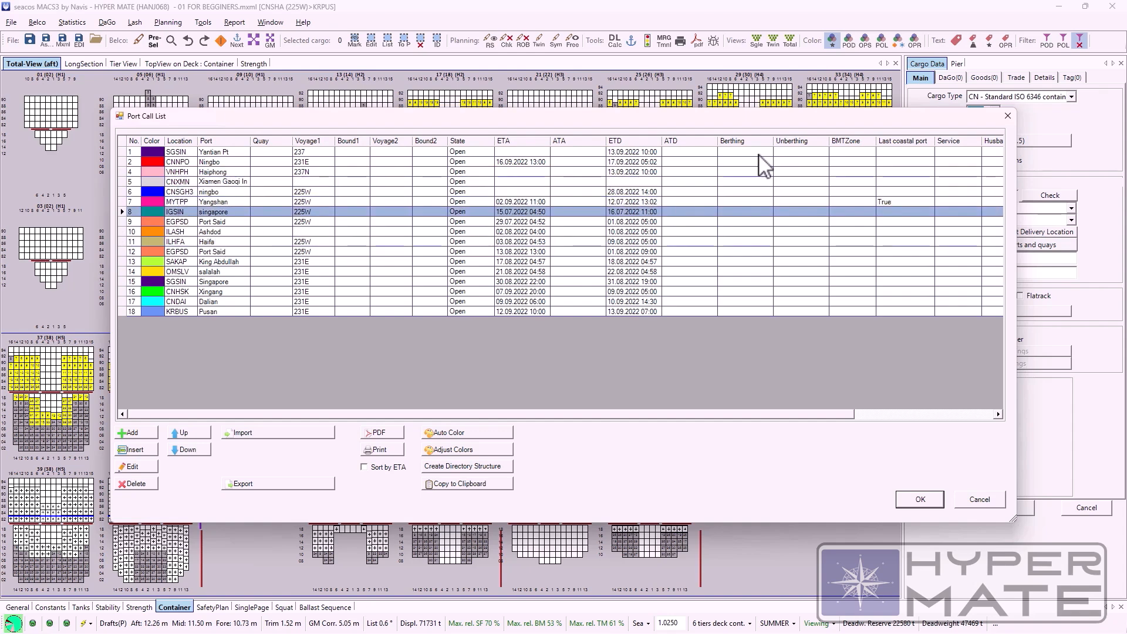
pyautogui.click(1007, 116)
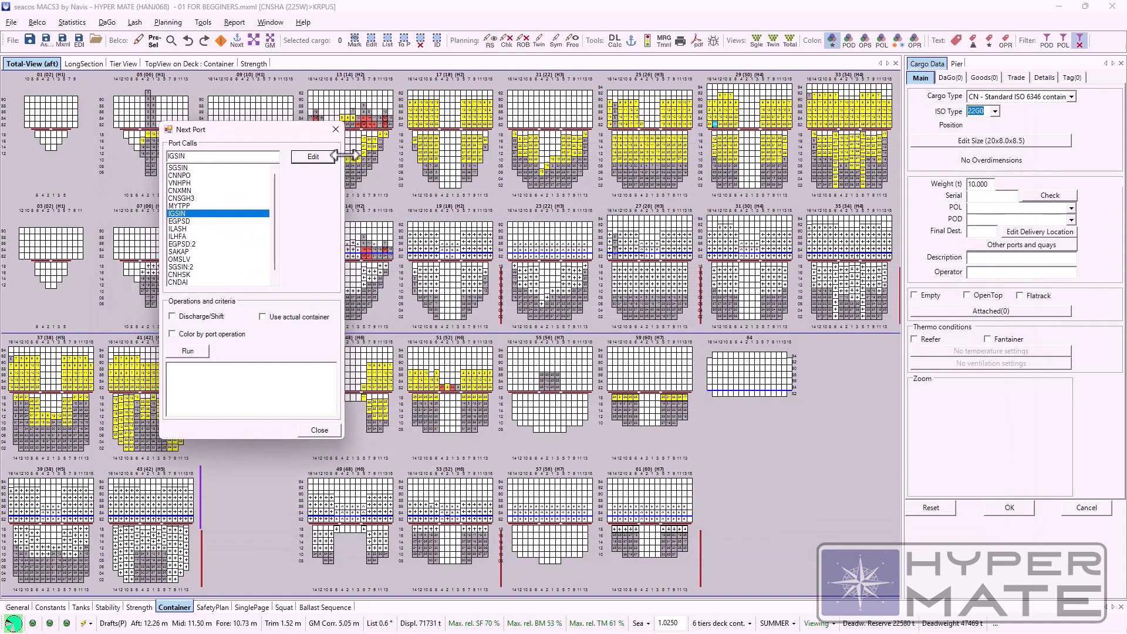
pyautogui.click(334, 130)
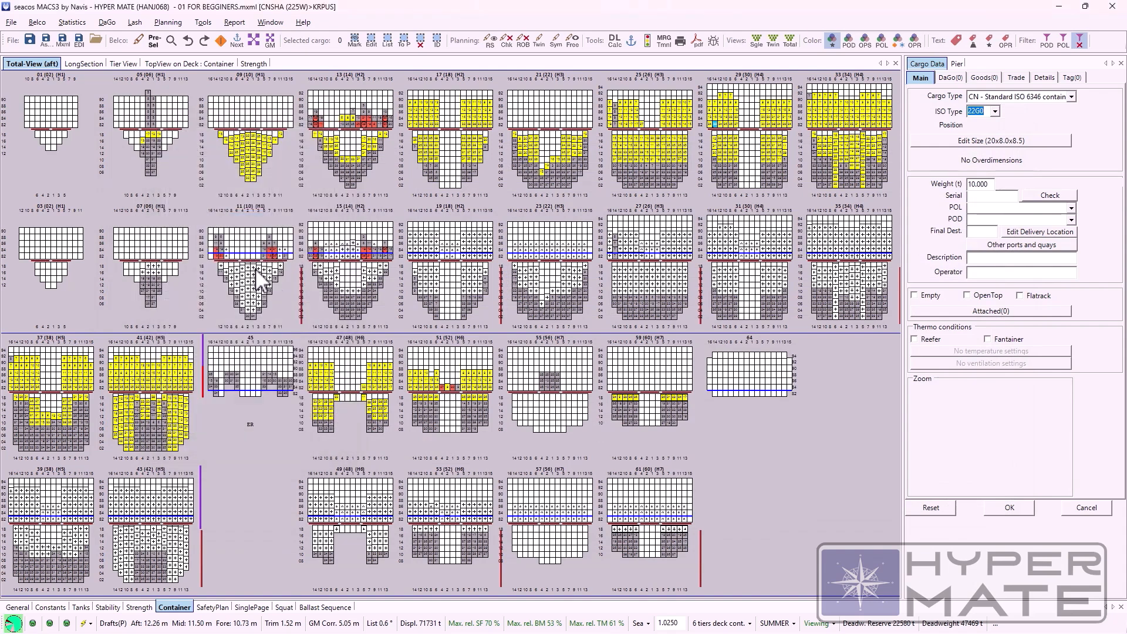
# Step: Colour the cargo by Specials and, in bays 13 - 15, move the 18.0 t container from row 12, tier 84 to row 10, tier 82
pyautogui.click(831, 42)
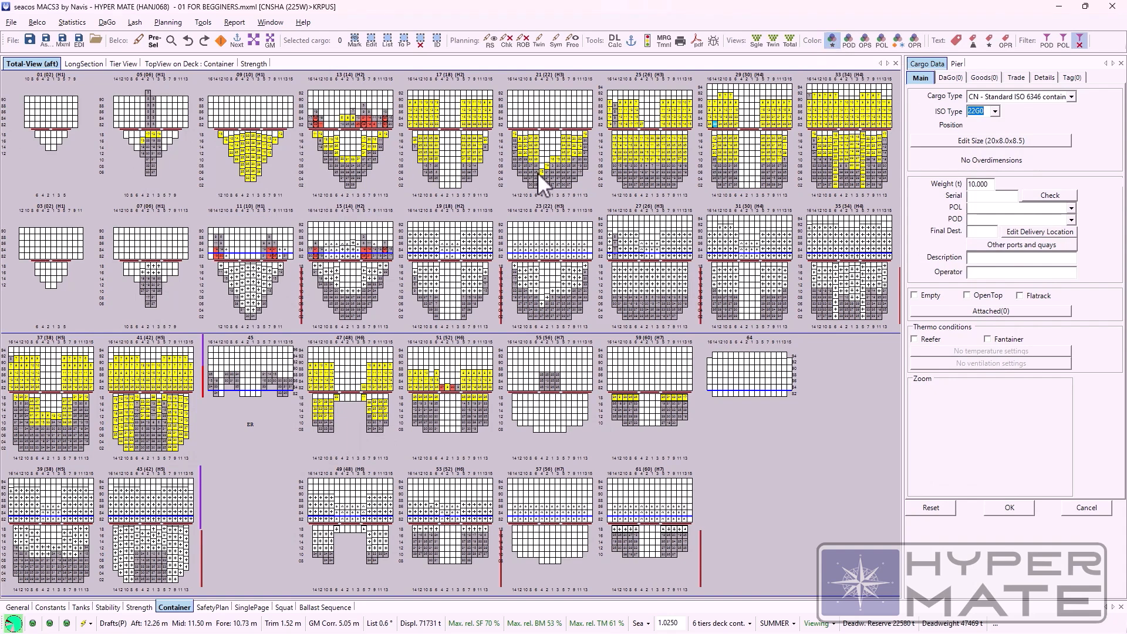
pyautogui.doubleClick(330, 126)
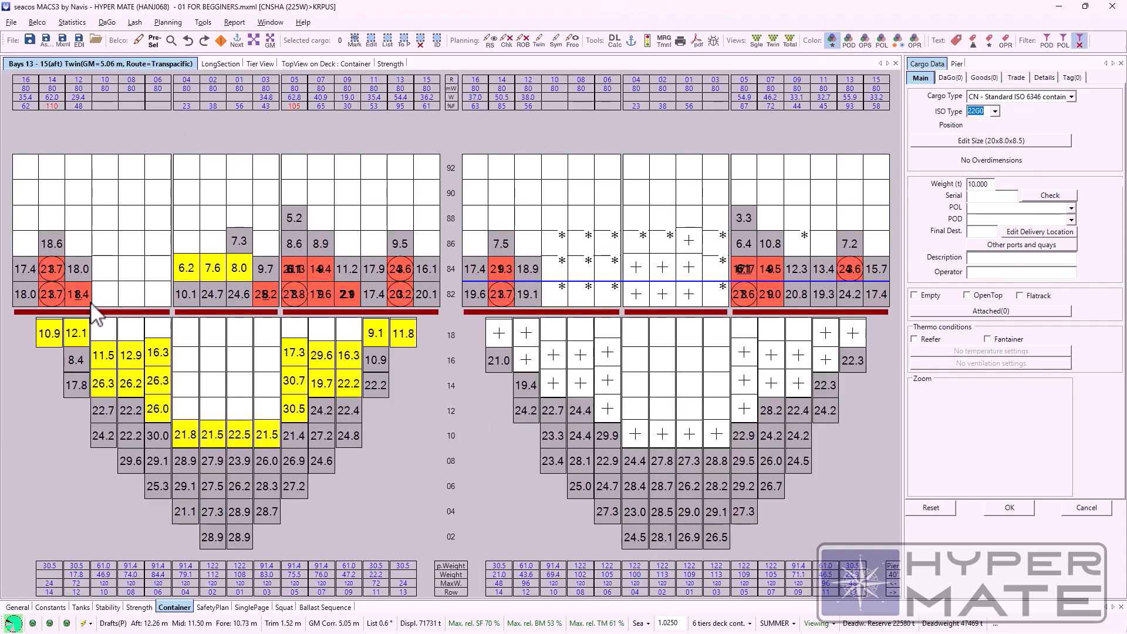
pyautogui.moveTo(78, 270); pyautogui.dragTo(106, 291)
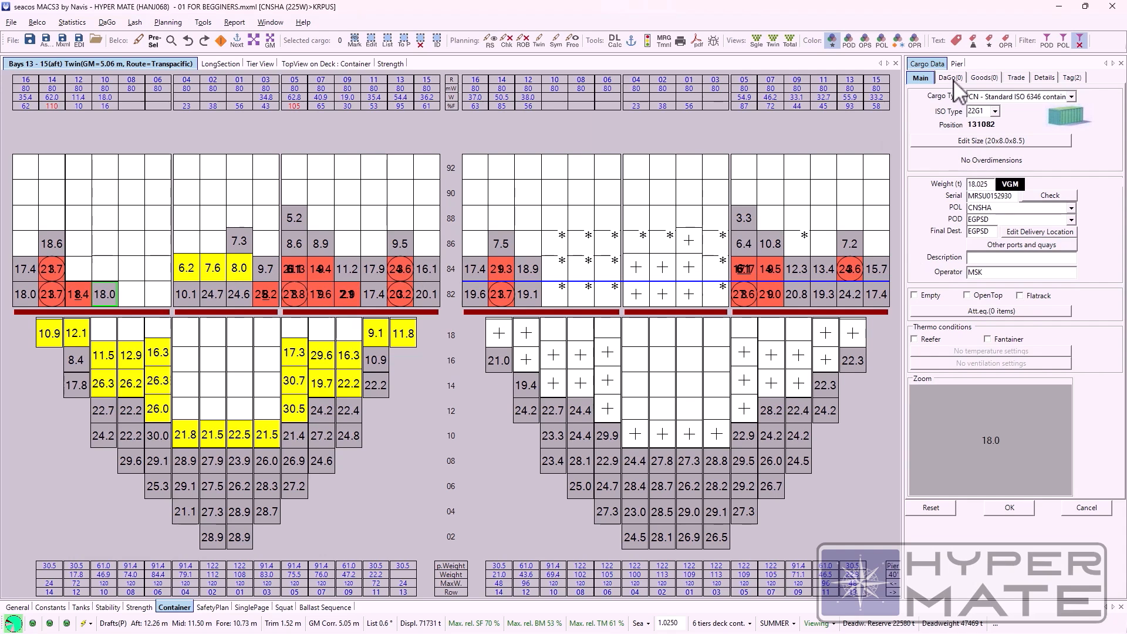
# Step: Mark the container at position 131082 as a reefer and accept loading it there anyway
pyautogui.click(915, 340)
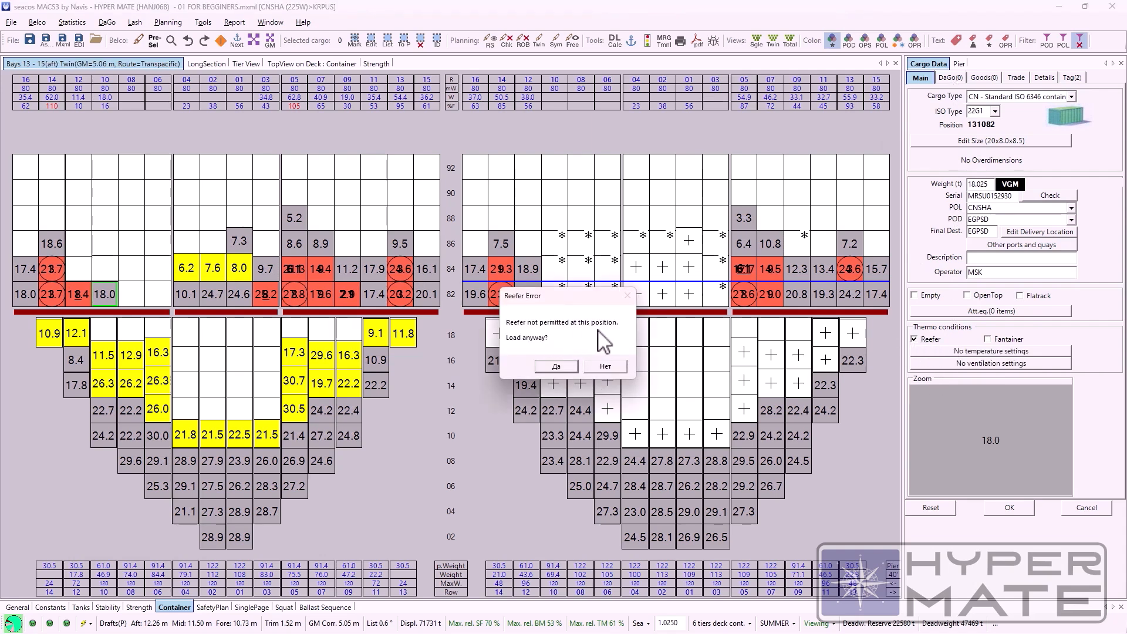
pyautogui.click(559, 365)
pyautogui.click(578, 361)
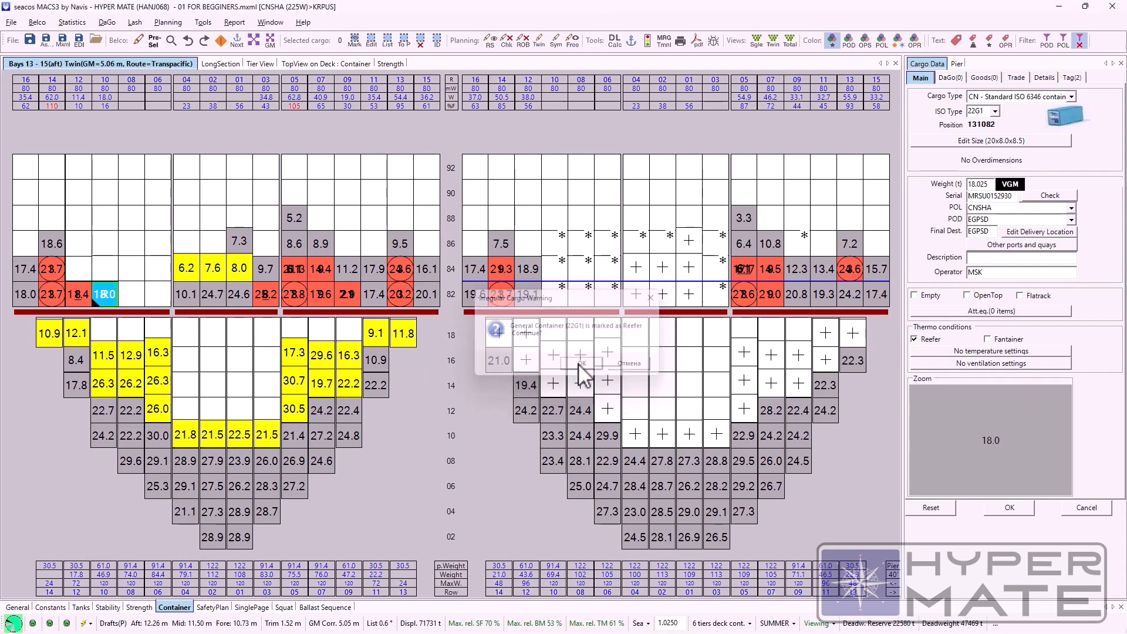
# Step: Return to the full bay overview, view the OOG entry among the Specials colours in the Display settings, and close them
pyautogui.rightClick(132, 296)
pyautogui.doubleClick(979, 460)
pyautogui.moveTo(536, 81); pyautogui.dragTo(816, 77)
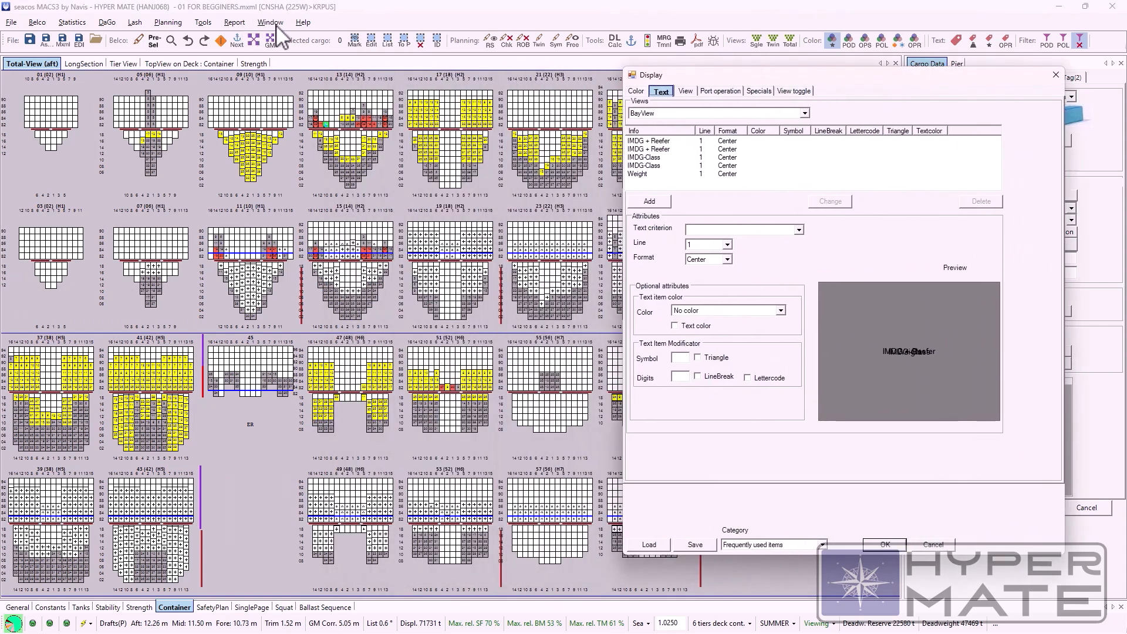
pyautogui.moveTo(822, 83); pyautogui.dragTo(704, 166)
pyautogui.click(528, 176)
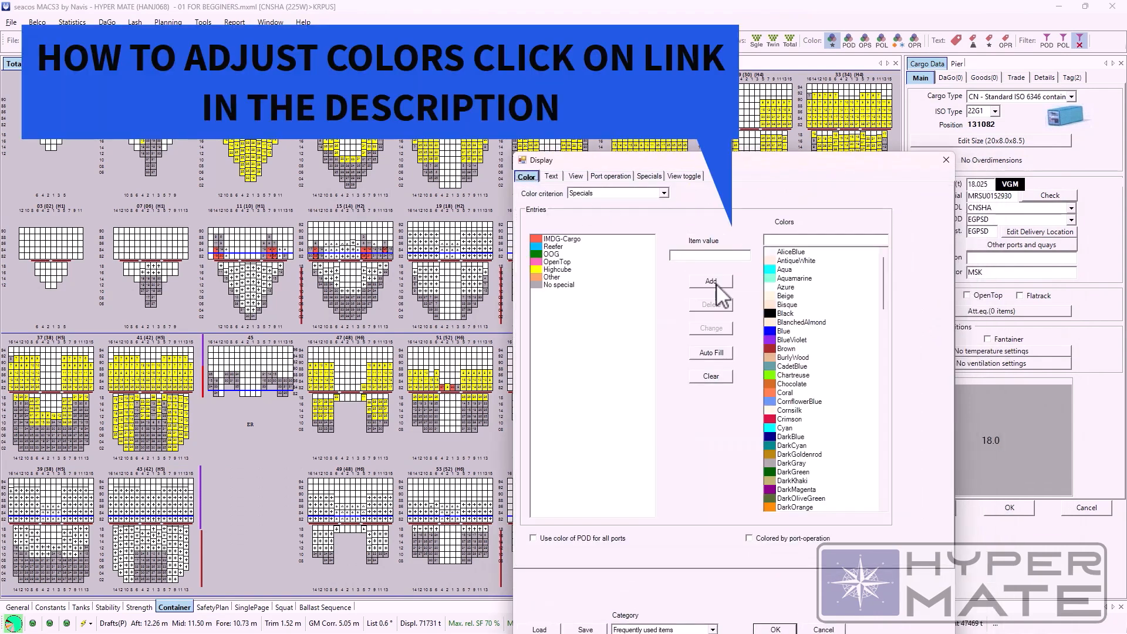
pyautogui.click(555, 254)
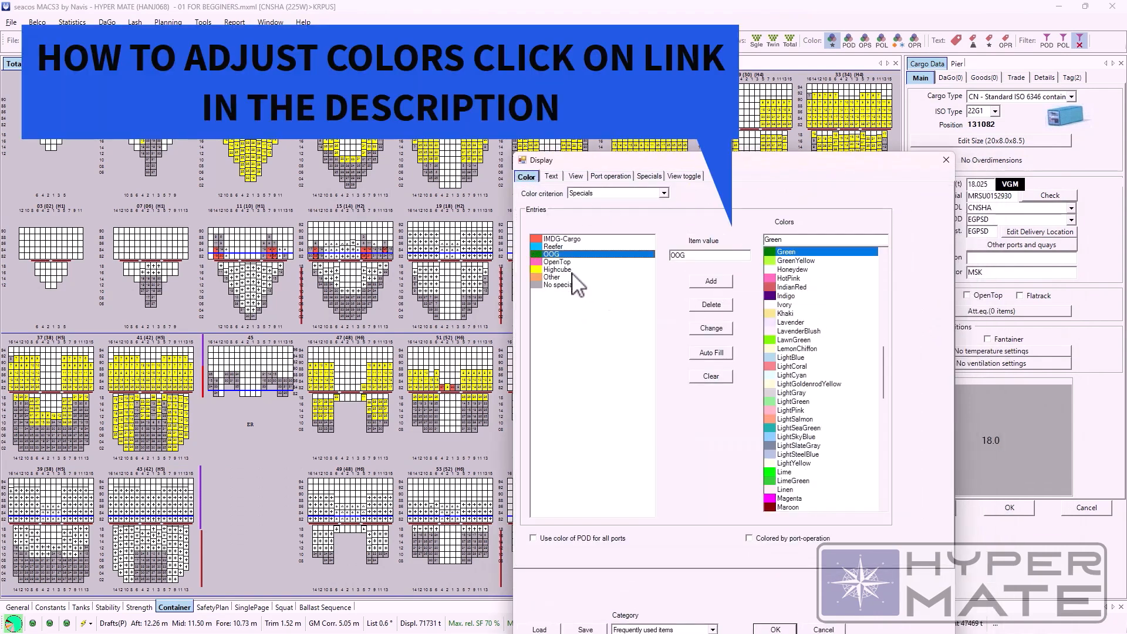
pyautogui.scroll(4, 855, 252)
pyautogui.click(945, 161)
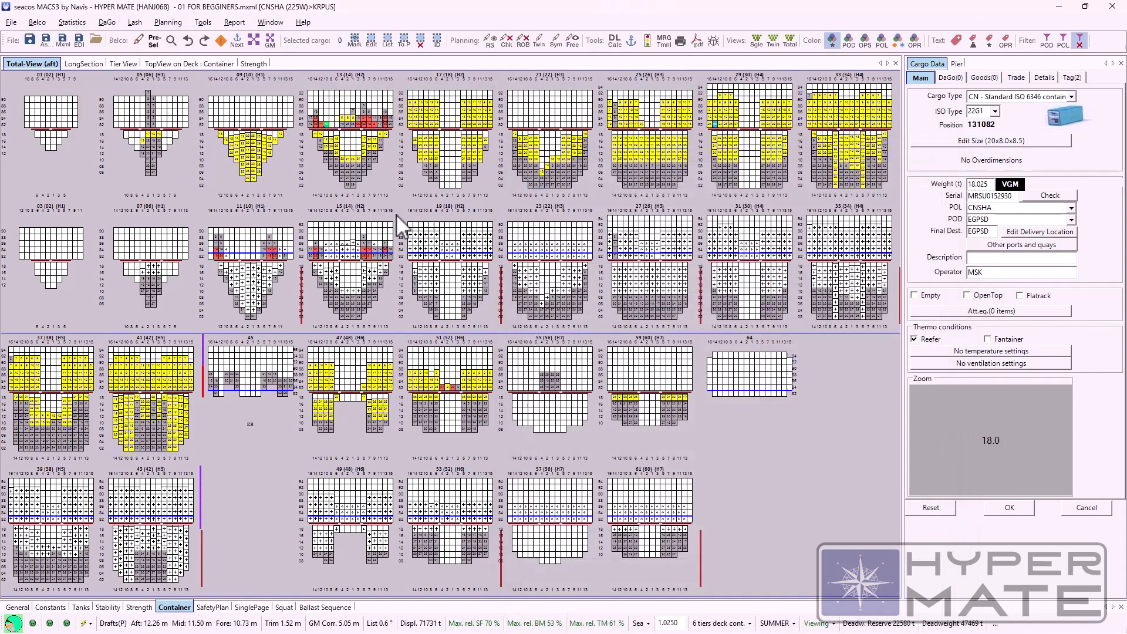
# Step: Bring up the Port Call List, look over the listed ports and close it
pyautogui.click(41, 23)
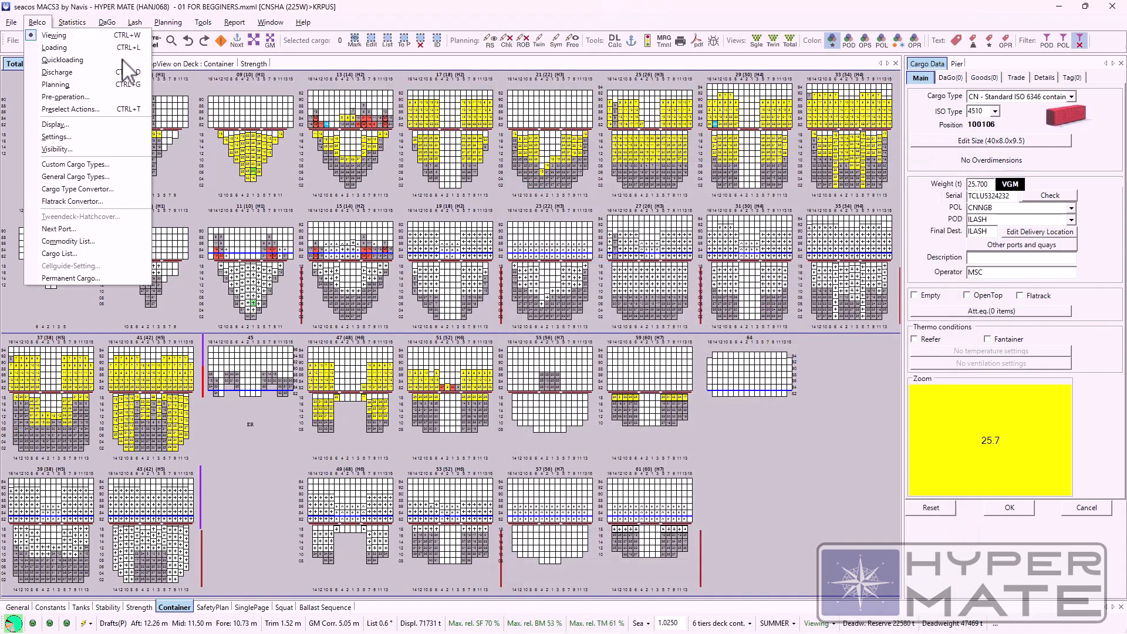
pyautogui.moveTo(203, 23)
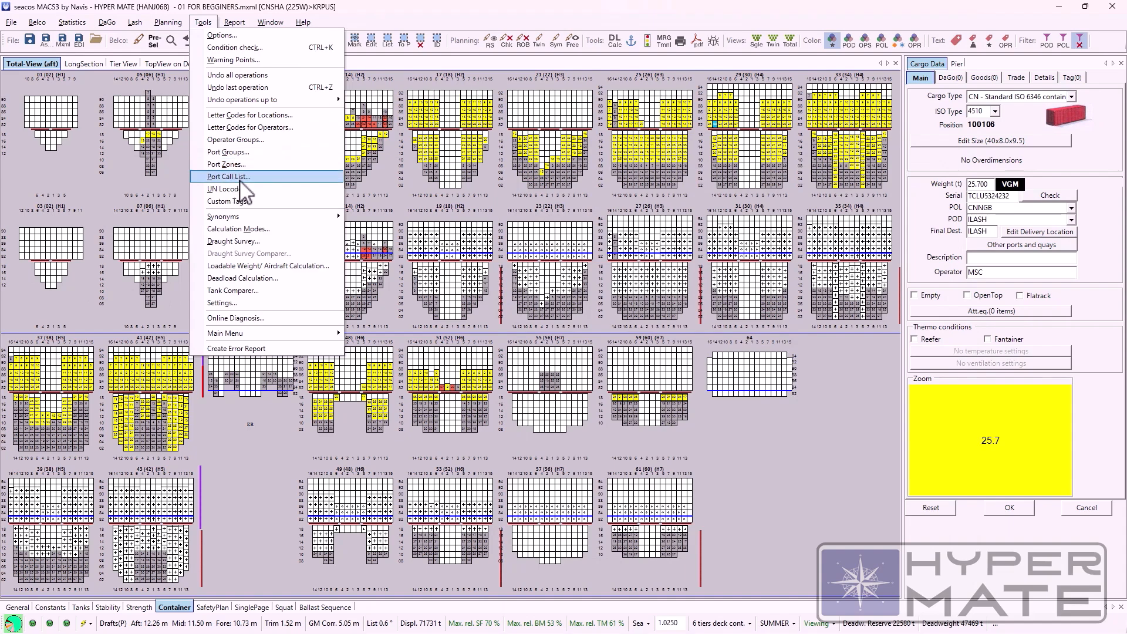
pyautogui.click(237, 178)
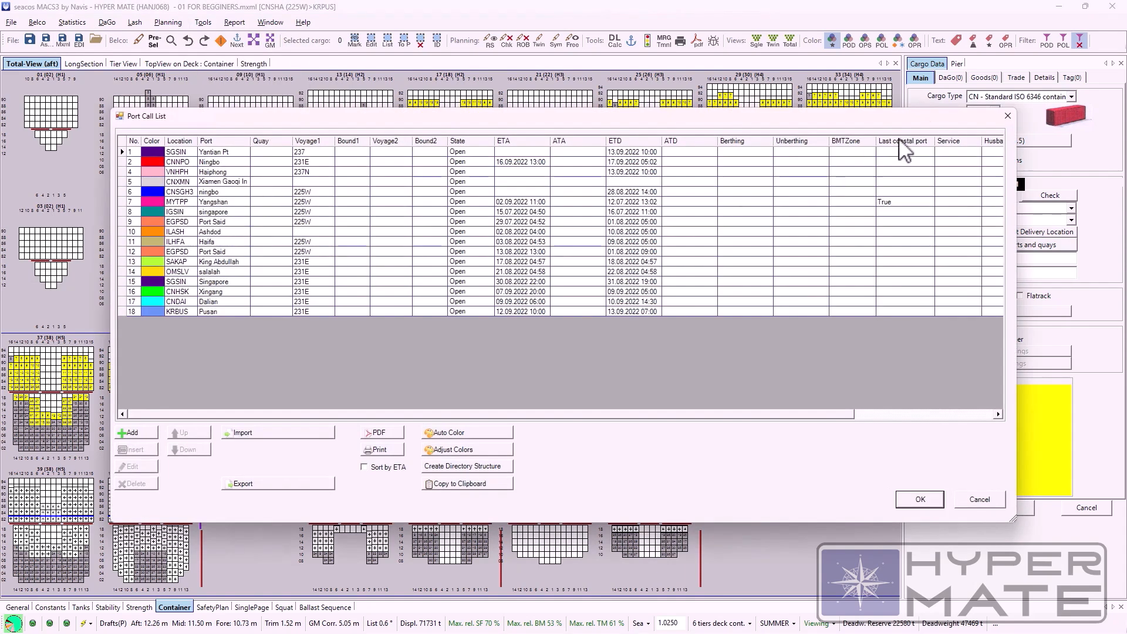
pyautogui.click(1007, 116)
# Step: Bring up the Next Port form, view its port calls and close it
pyautogui.click(33, 22)
pyautogui.click(58, 229)
pyautogui.moveTo(103, 50); pyautogui.dragTo(160, 133)
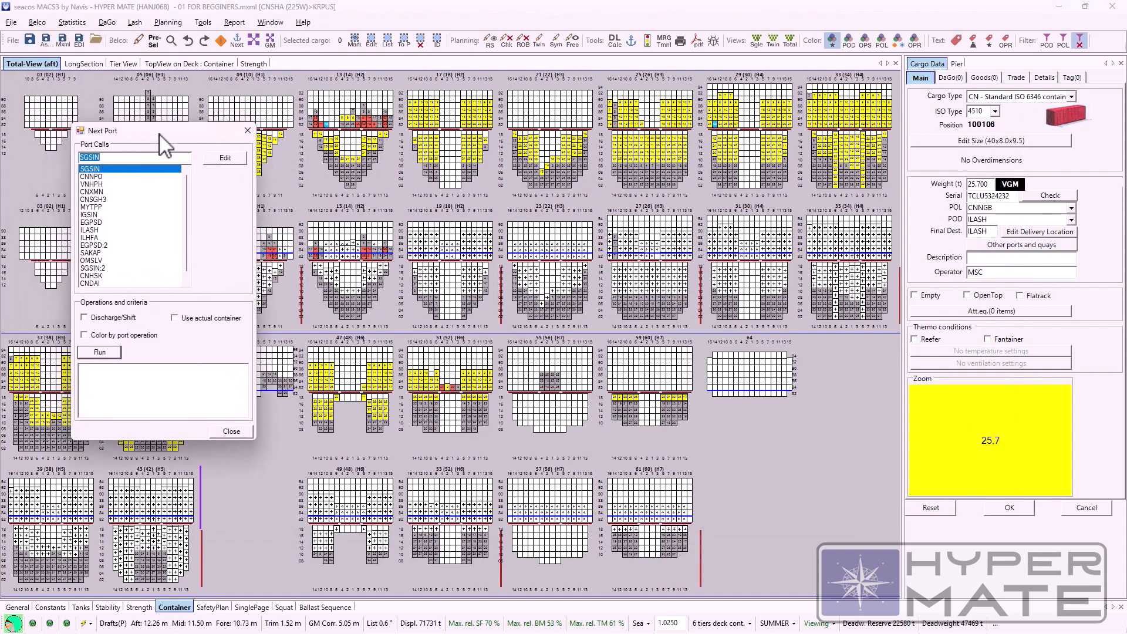
pyautogui.click(246, 130)
# Step: View the Commodity List and the Cargo List, closing each one
pyautogui.click(37, 22)
pyautogui.click(66, 241)
pyautogui.click(482, 392)
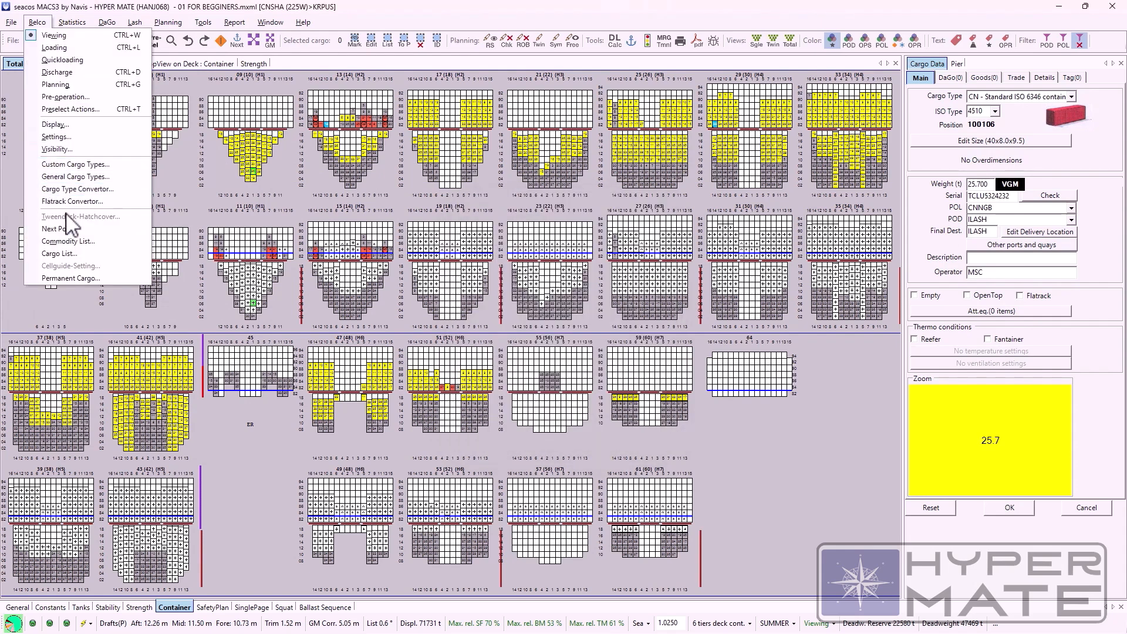
pyautogui.click(70, 254)
pyautogui.click(851, 124)
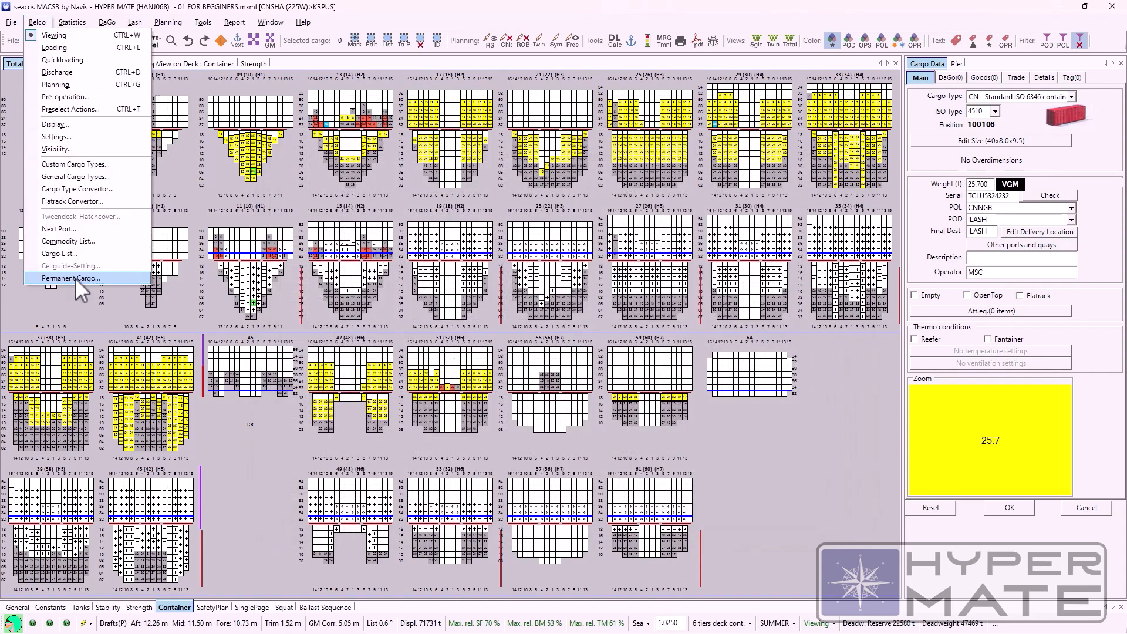
pyautogui.click(76, 277)
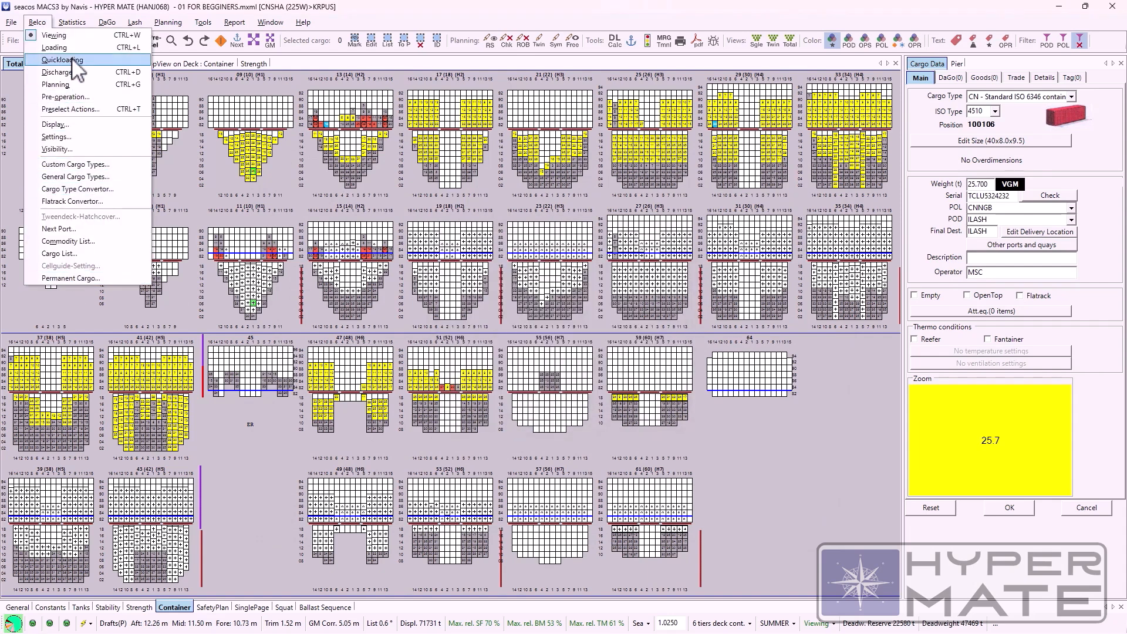
pyautogui.click(220, 185)
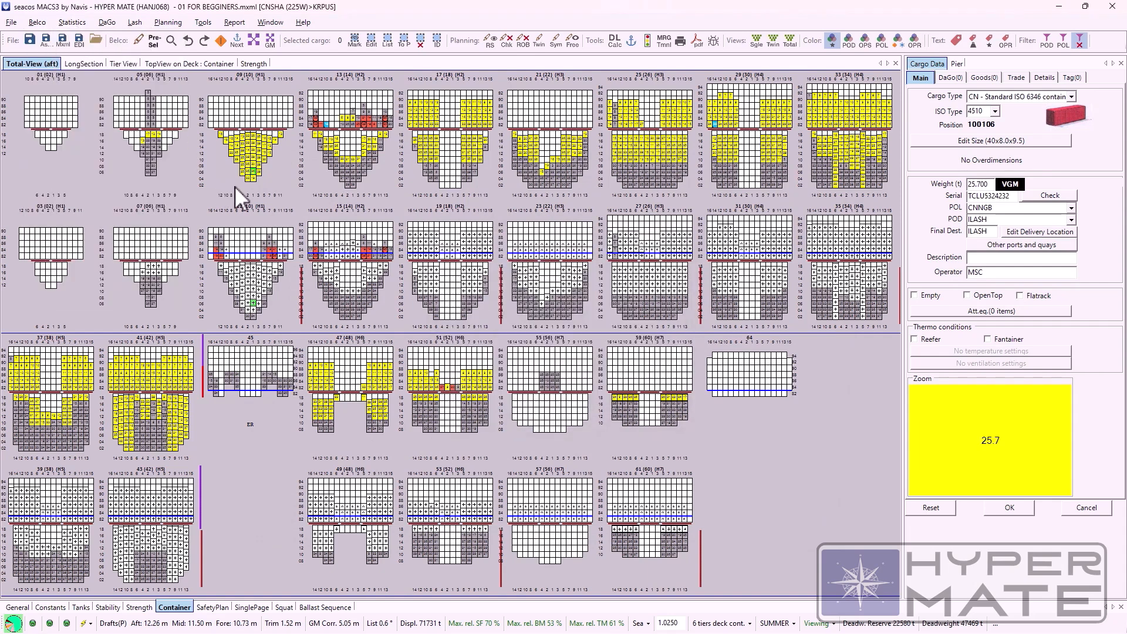
# Step: Run the predefined Tank Containers query in the container search, review the list and close the results
pyautogui.click(71, 23)
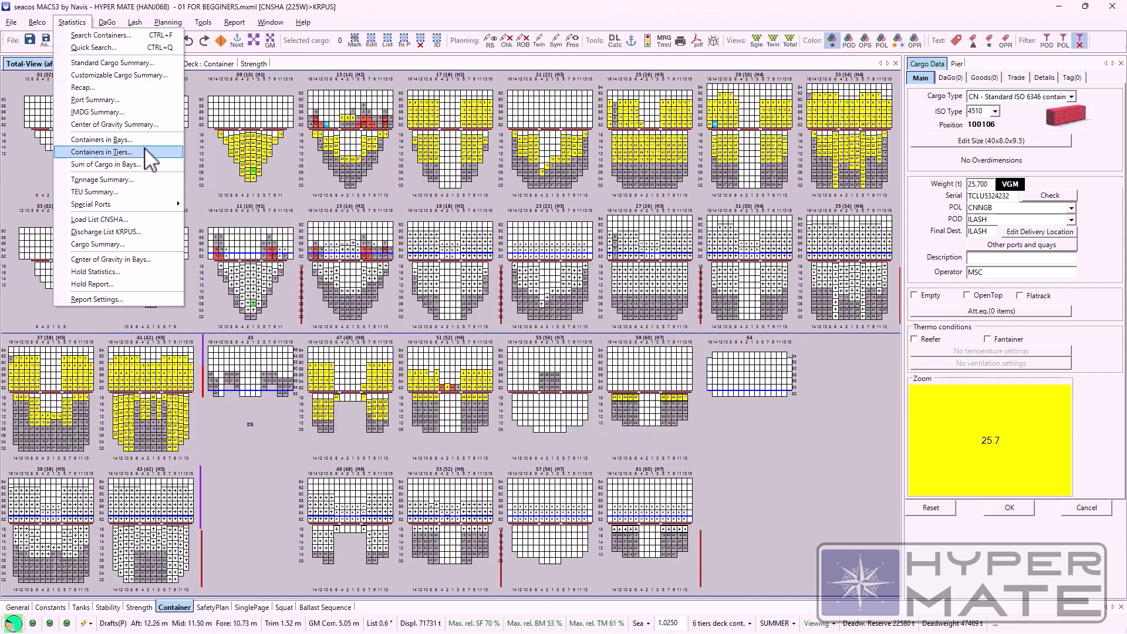
pyautogui.click(84, 37)
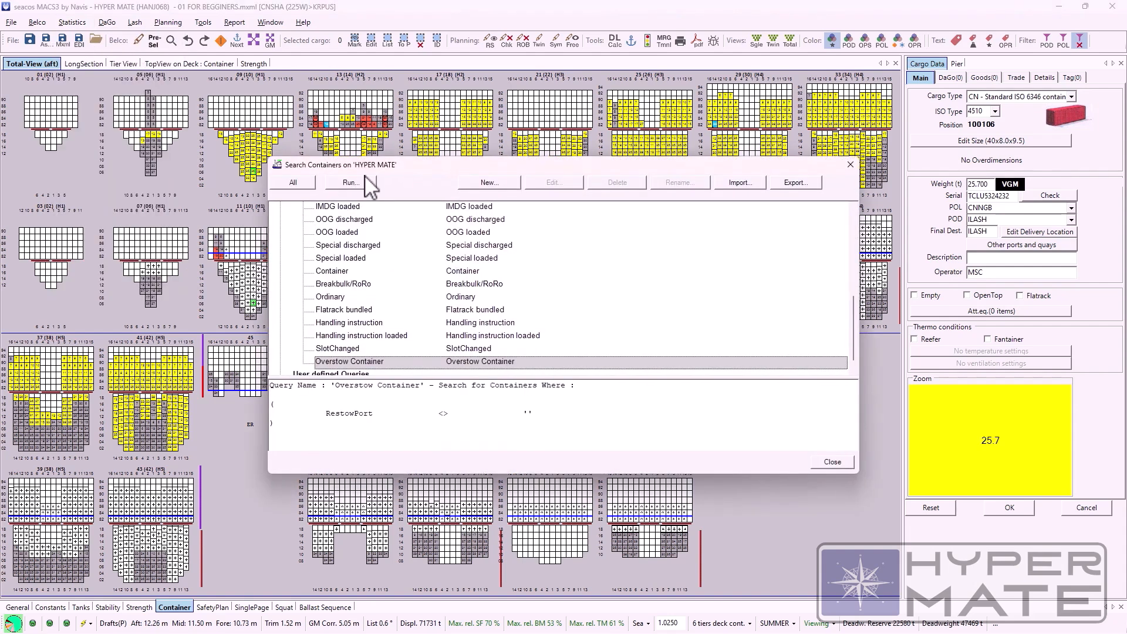
pyautogui.moveTo(415, 169); pyautogui.dragTo(362, 167)
pyautogui.scroll(10, 343, 293)
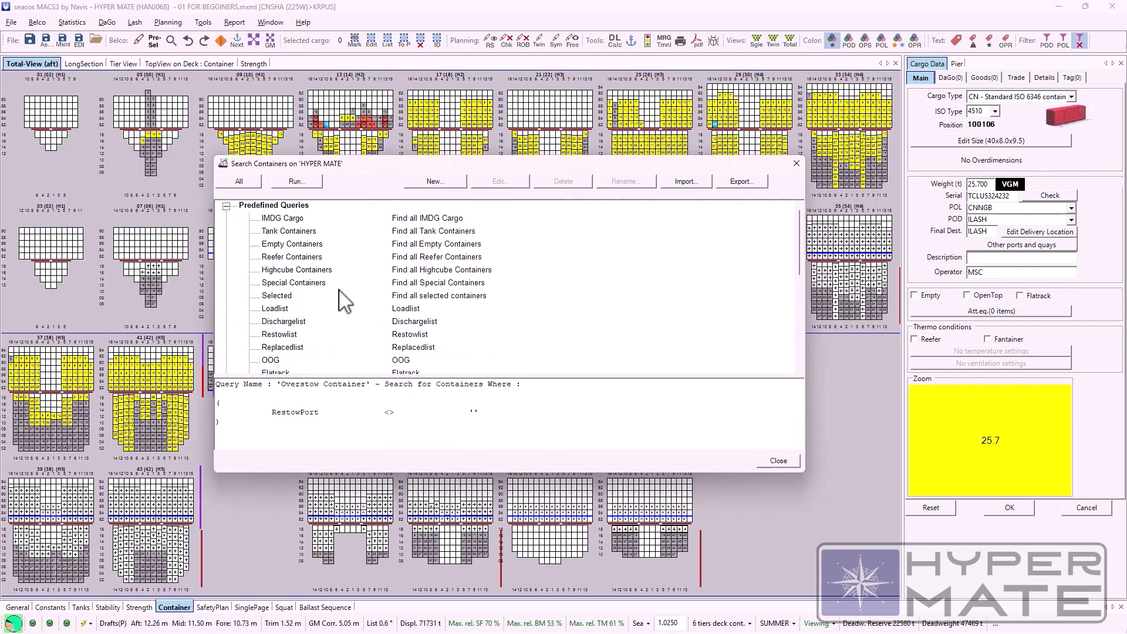
pyautogui.click(273, 220)
pyautogui.click(277, 230)
pyautogui.click(264, 271)
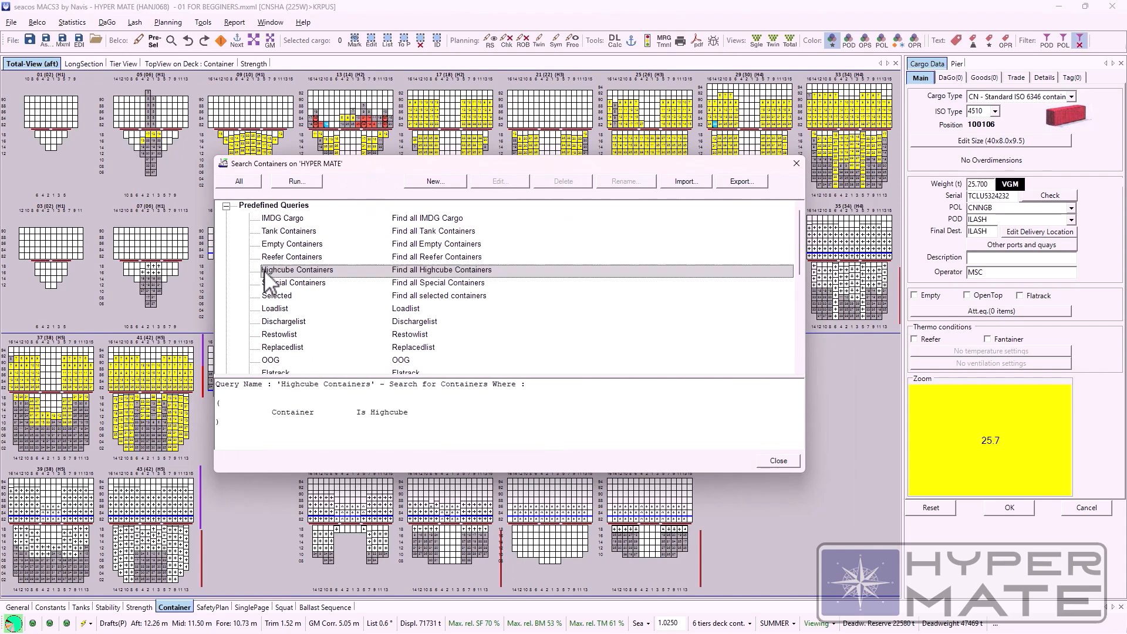
pyautogui.click(281, 233)
pyautogui.doubleClick(281, 233)
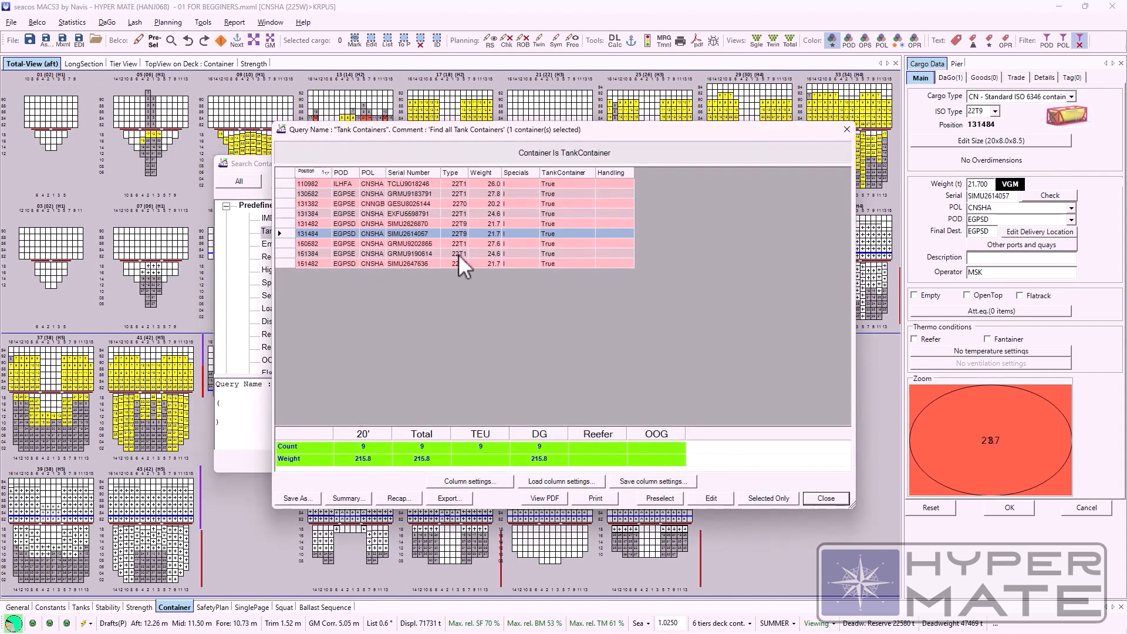
pyautogui.click(846, 129)
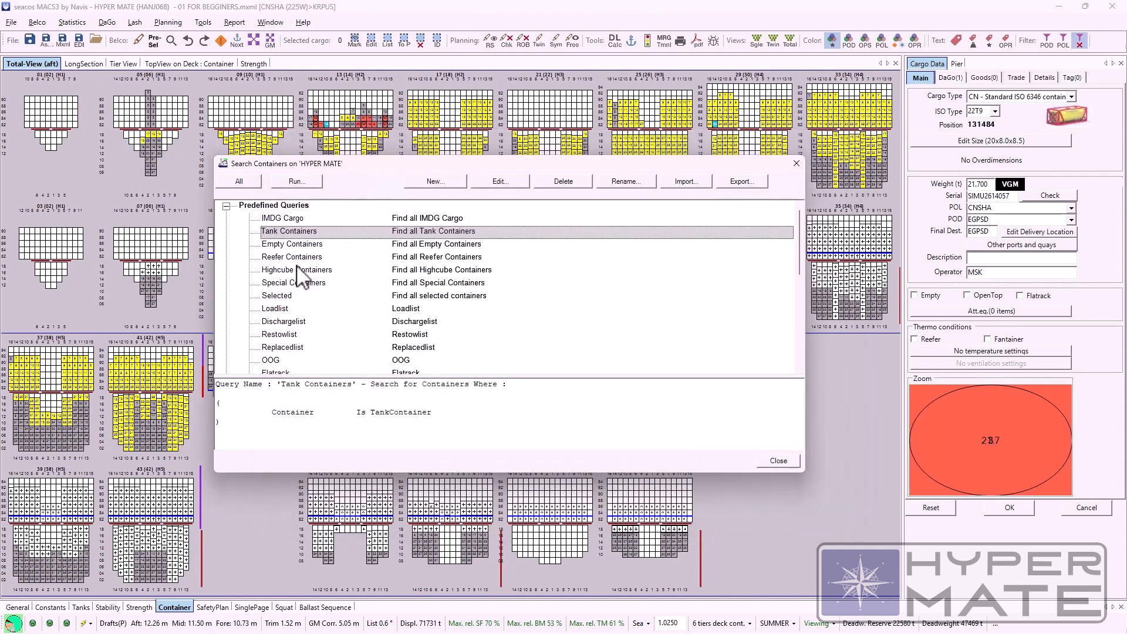
# Step: Run the predefined Highcube Containers query, and close its results and the container search
pyautogui.click(296, 270)
pyautogui.doubleClick(296, 270)
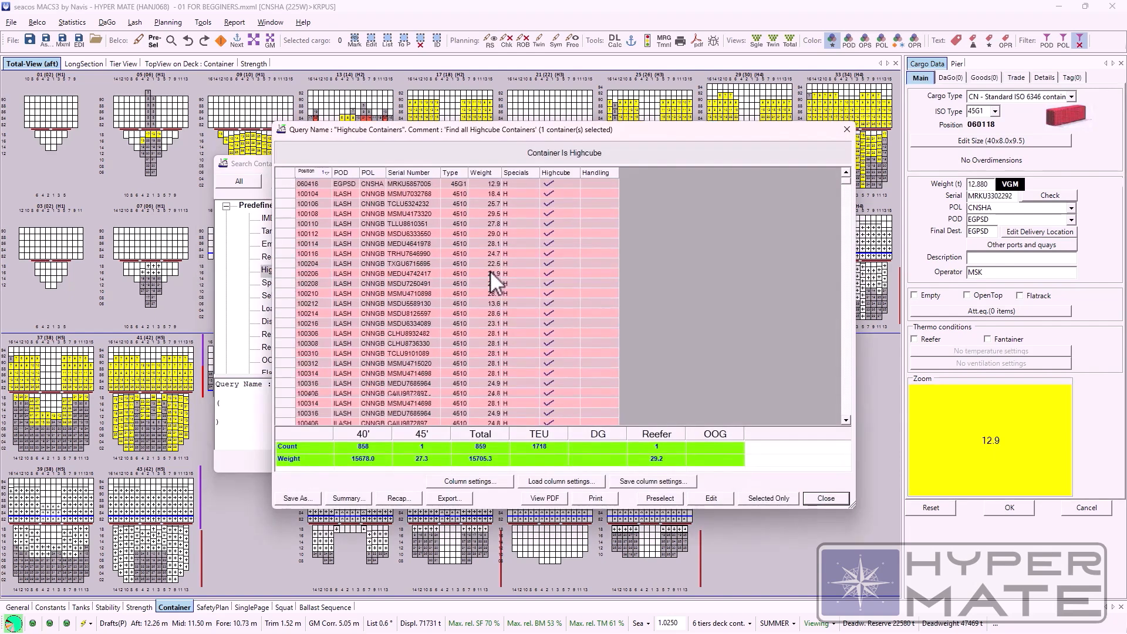
pyautogui.click(844, 131)
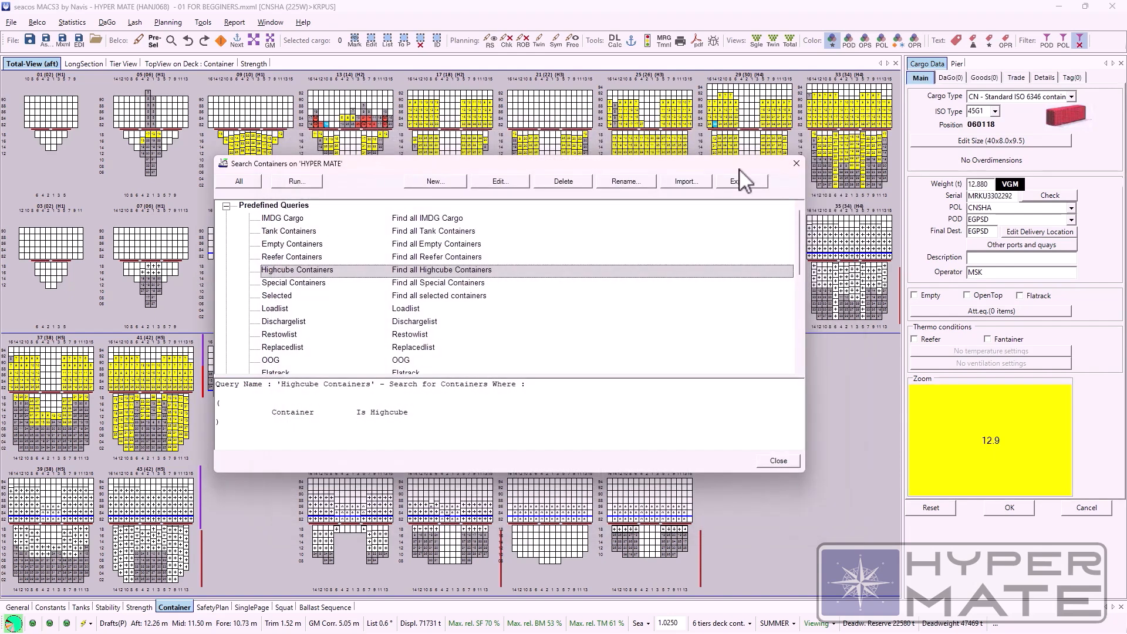
pyautogui.click(794, 162)
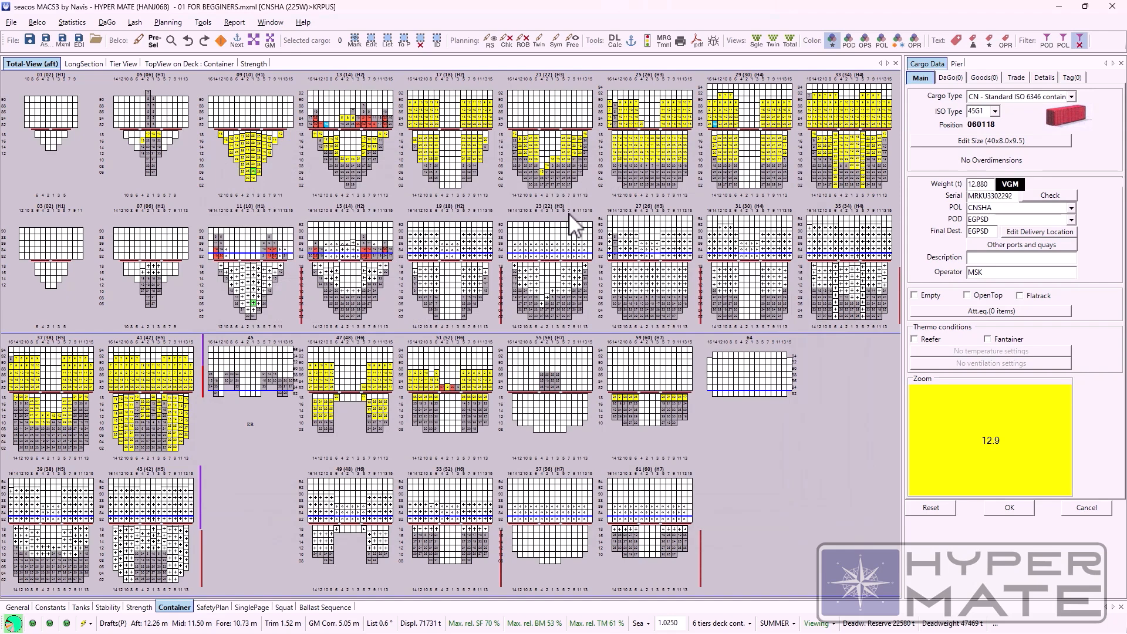
# Step: Bring up the Quick Search for containers and close it
pyautogui.hotkey('ctrl', 'q')
pyautogui.moveTo(692, 122); pyautogui.dragTo(599, 183)
pyautogui.click(631, 184)
# Step: Examine the 20' and Total rows in the Standard Cargo Summary, and close the summary
pyautogui.click(65, 23)
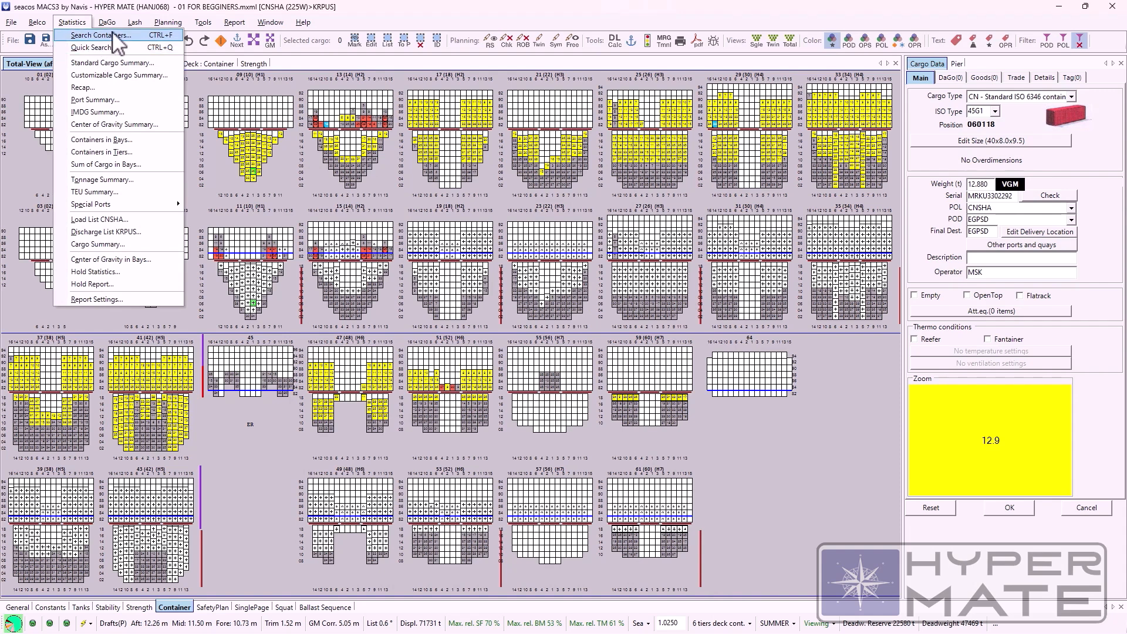
pyautogui.click(97, 63)
pyautogui.moveTo(708, 137); pyautogui.dragTo(673, 188)
pyautogui.press('Escape')
pyautogui.click(72, 22)
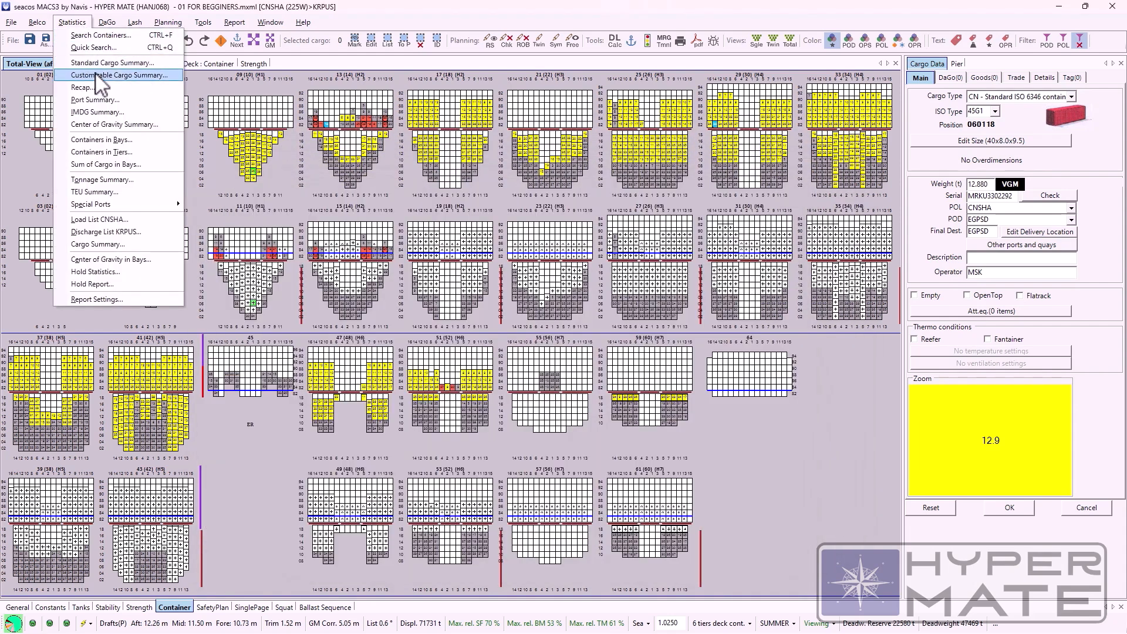
pyautogui.click(97, 63)
pyautogui.moveTo(346, 140); pyautogui.dragTo(242, 166)
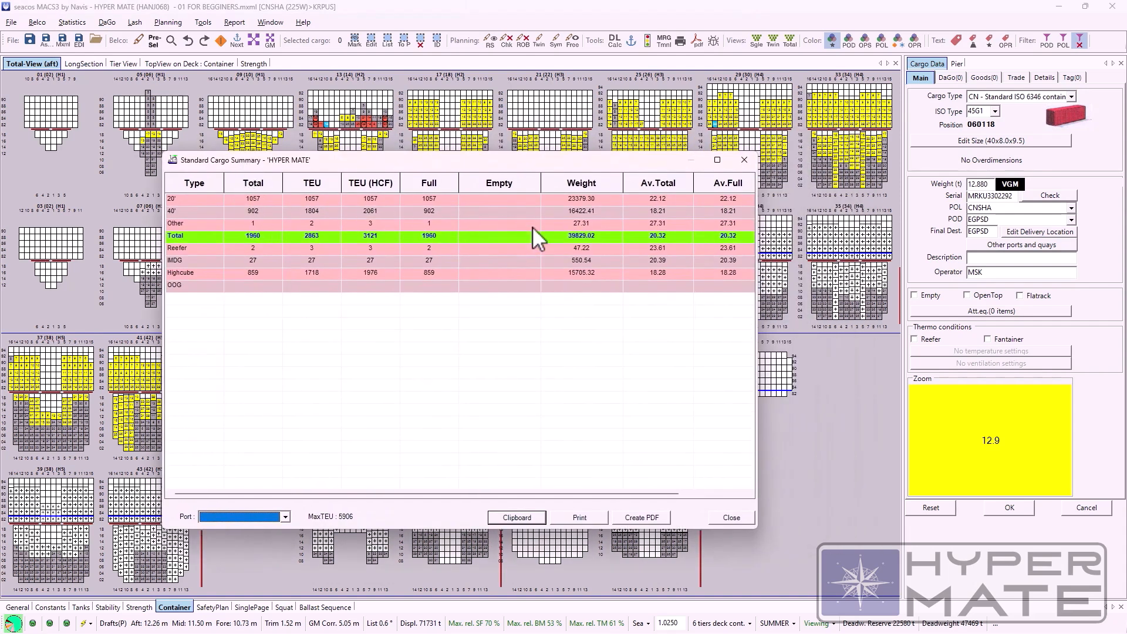
pyautogui.click(182, 200)
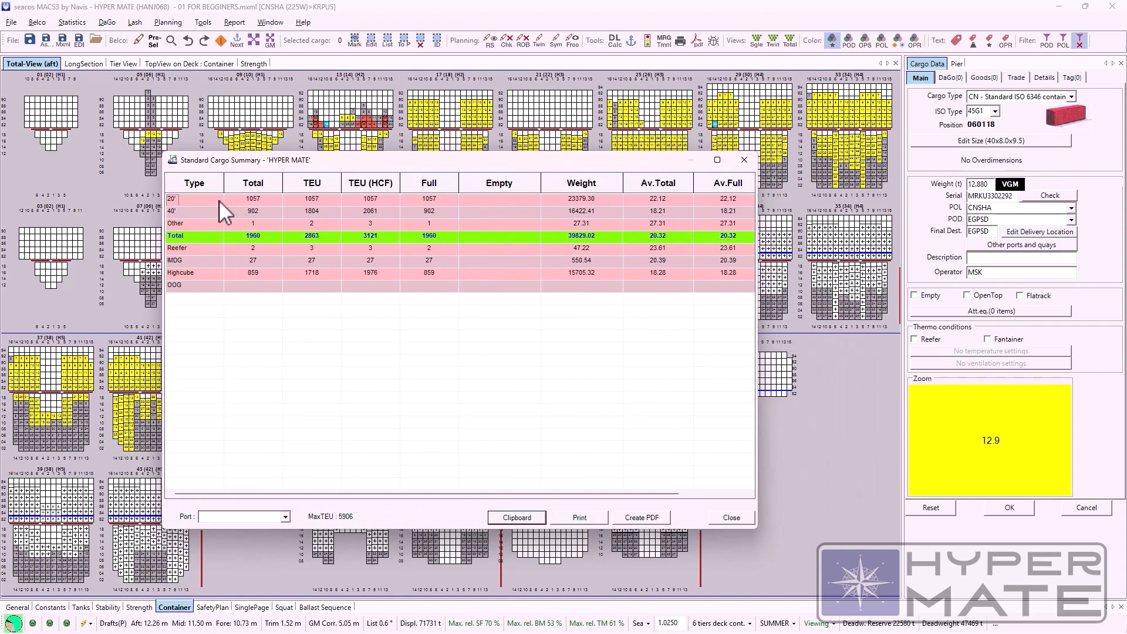
pyautogui.click(201, 237)
pyautogui.click(748, 158)
# Step: Start a Customizable Cargo Summary with Bay as the main row and Aggregate as the subrow
pyautogui.click(88, 22)
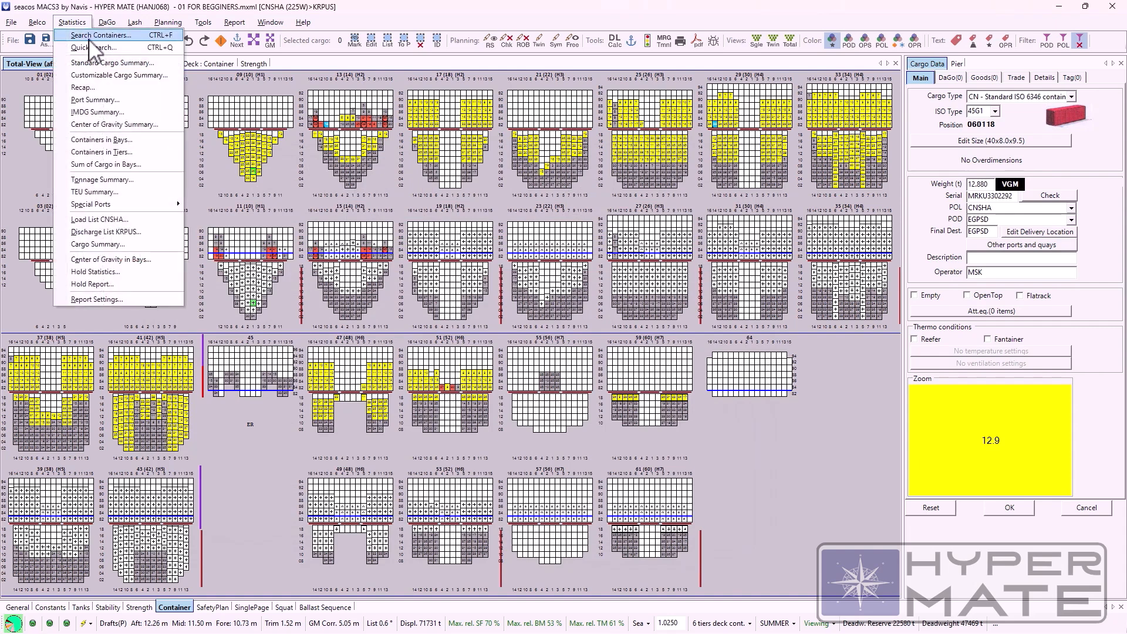
pyautogui.click(93, 75)
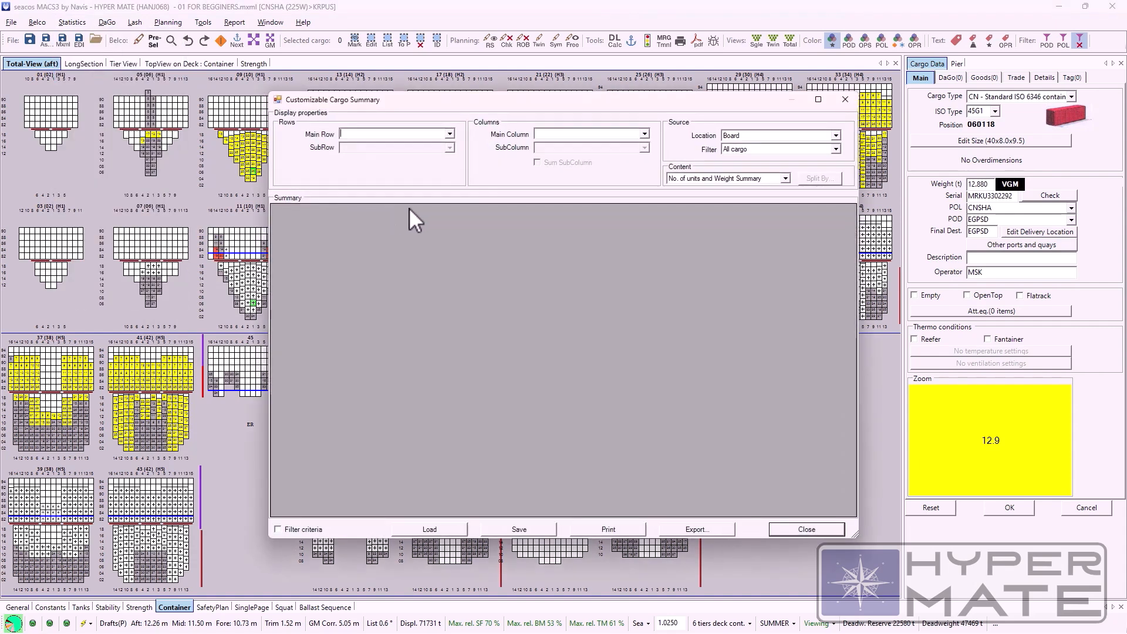
pyautogui.moveTo(346, 103); pyautogui.dragTo(270, 159)
pyautogui.click(368, 195)
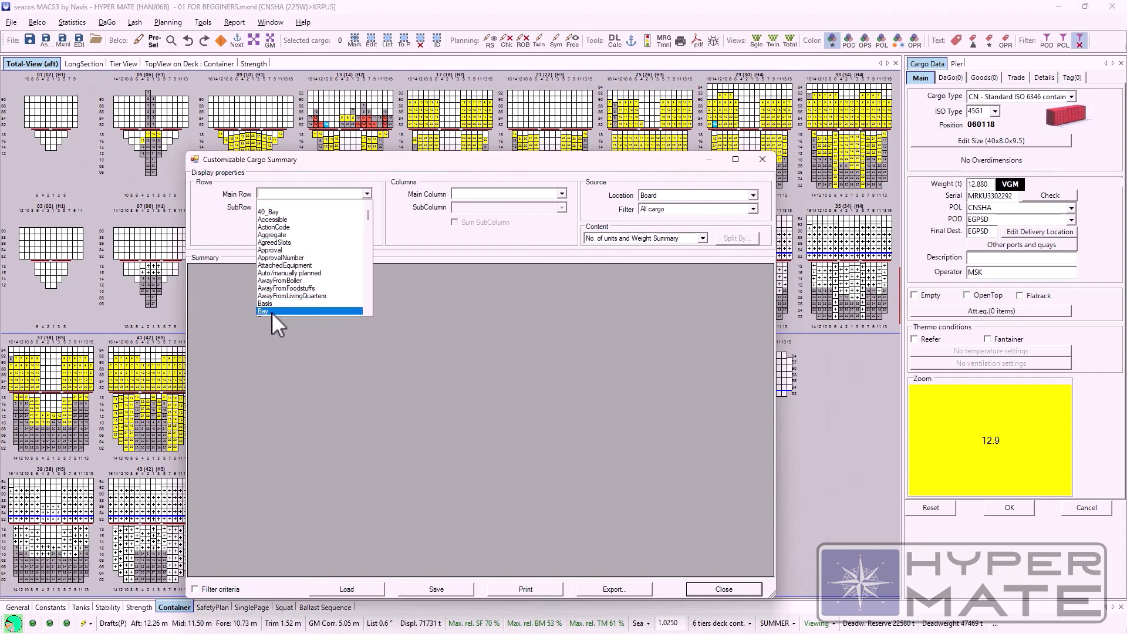
pyautogui.click(273, 312)
pyautogui.click(367, 207)
pyautogui.click(281, 249)
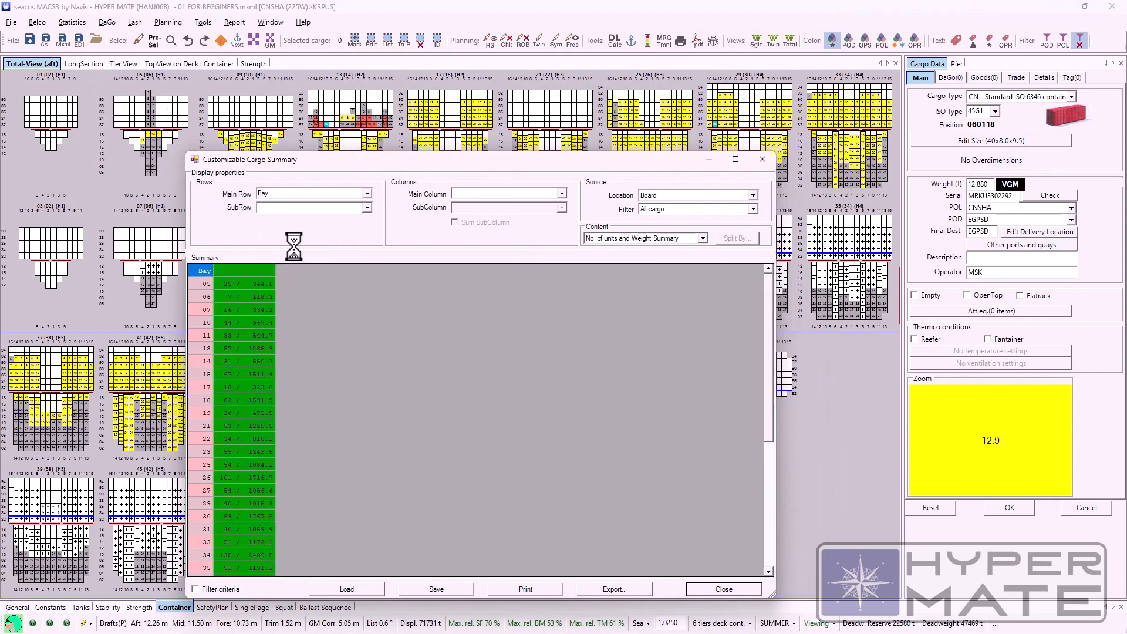
# Step: Set the summary's main column to AgreedSlots and its source location to Pier
pyautogui.click(561, 194)
pyautogui.click(505, 236)
pyautogui.click(752, 196)
pyautogui.click(684, 215)
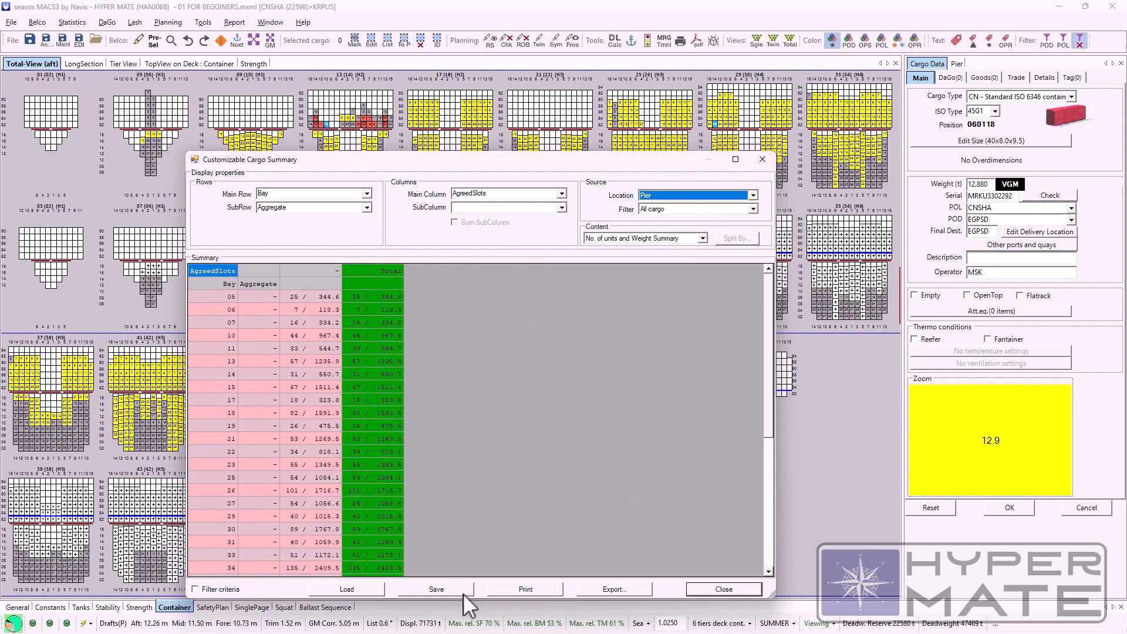
# Step: Export the cargo summary as a CSV file, view it in Excel 2016 and close the workbook
pyautogui.click(587, 591)
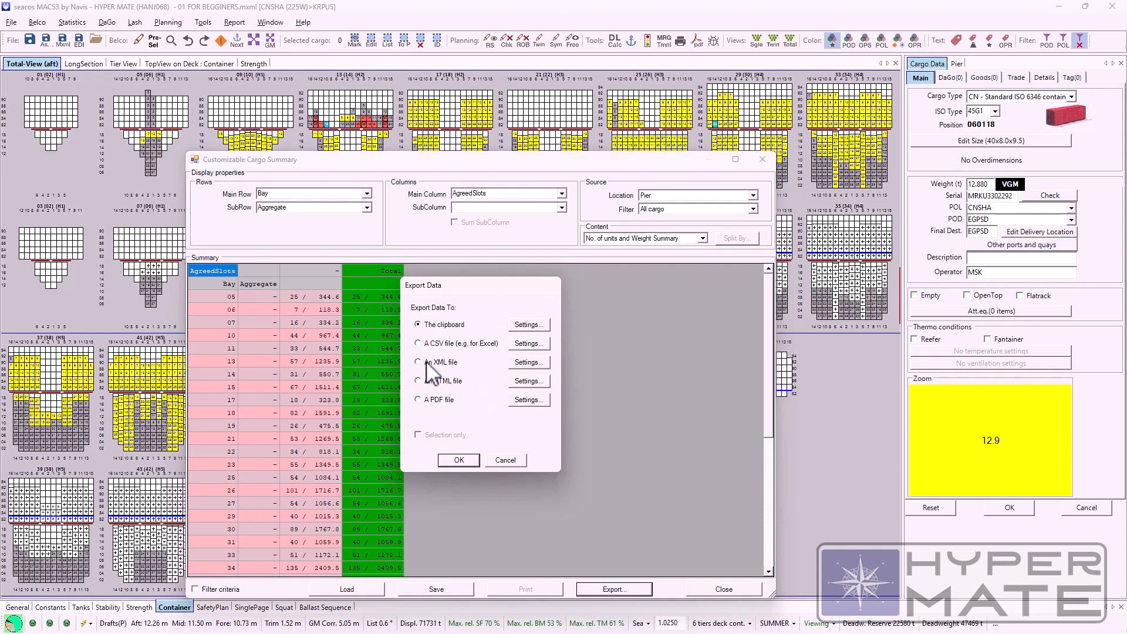
pyautogui.click(470, 457)
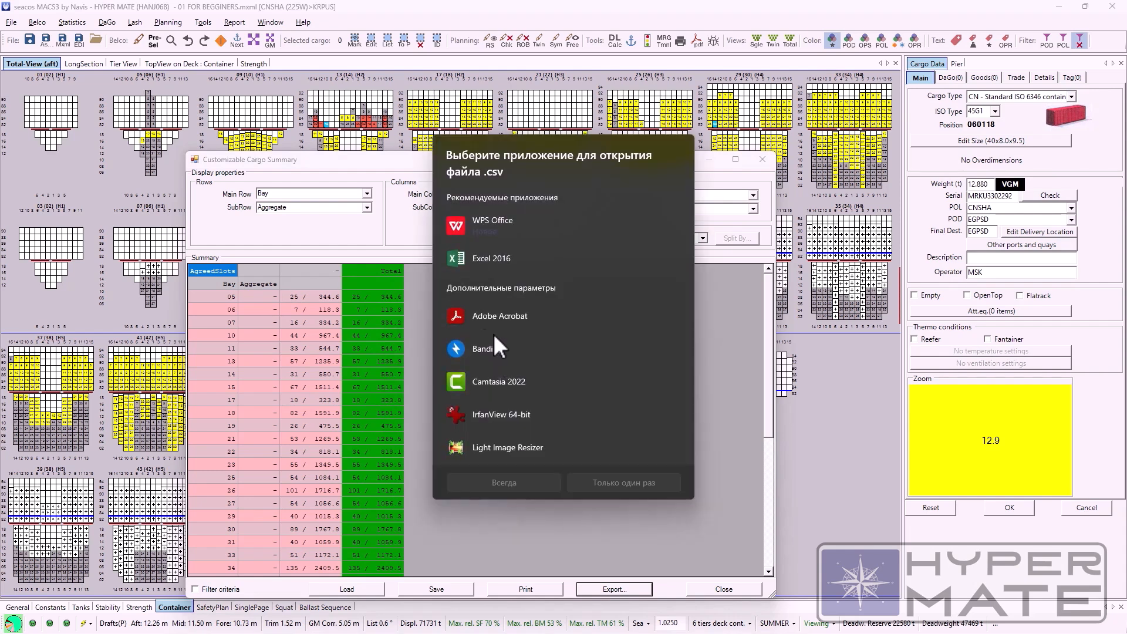
pyautogui.click(524, 482)
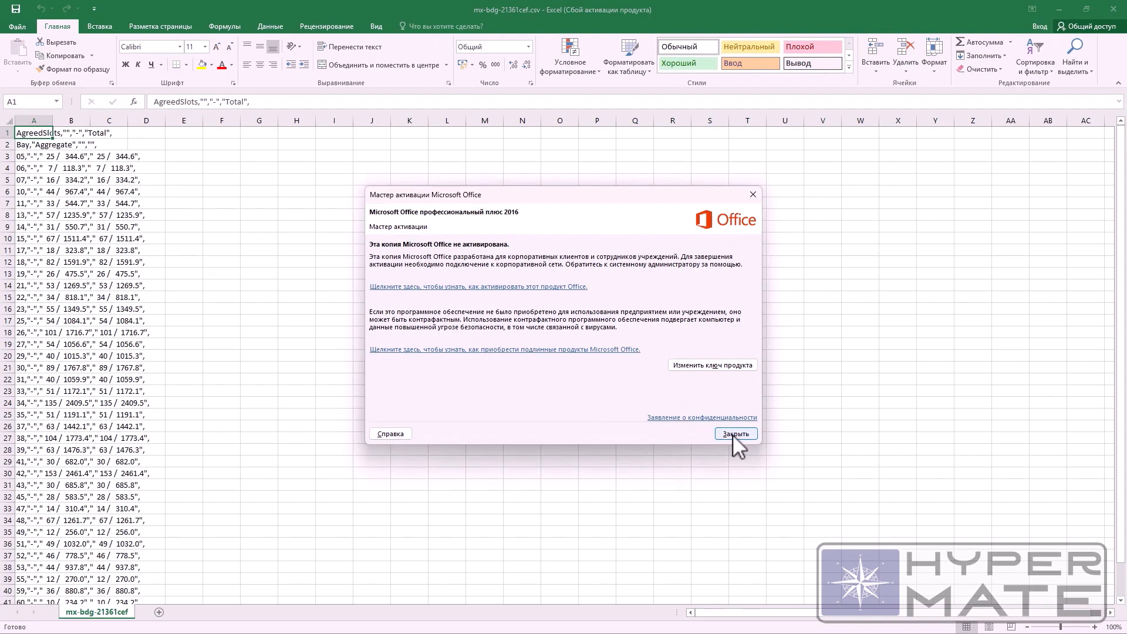
pyautogui.click(728, 429)
pyautogui.click(1113, 9)
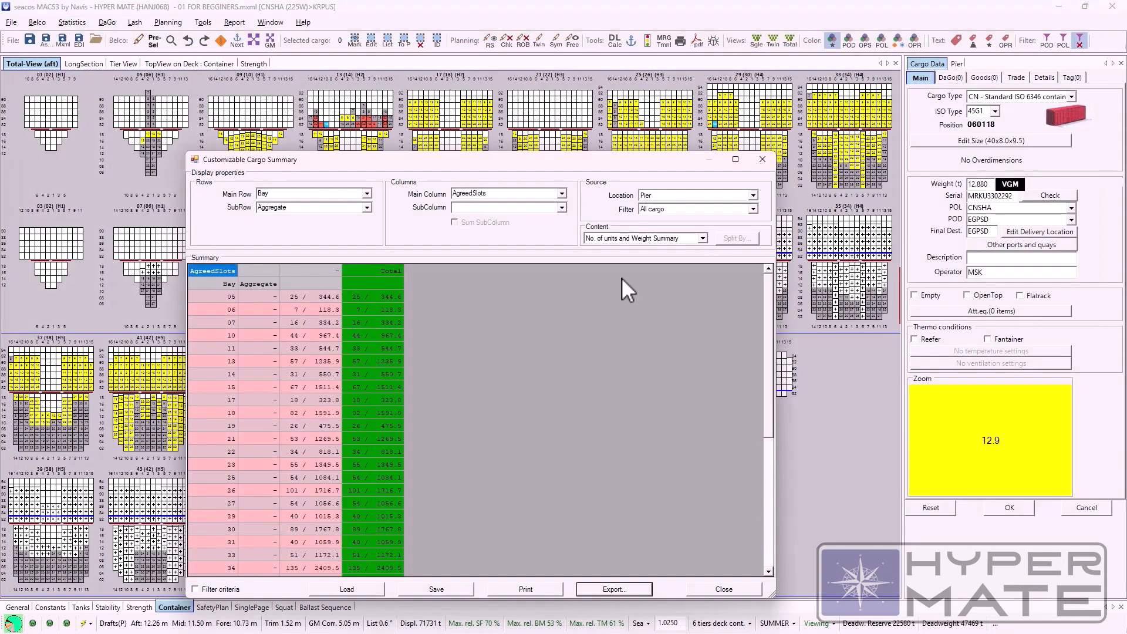
# Step: Export the customizable cargo summary as a PDF file
pyautogui.click(613, 589)
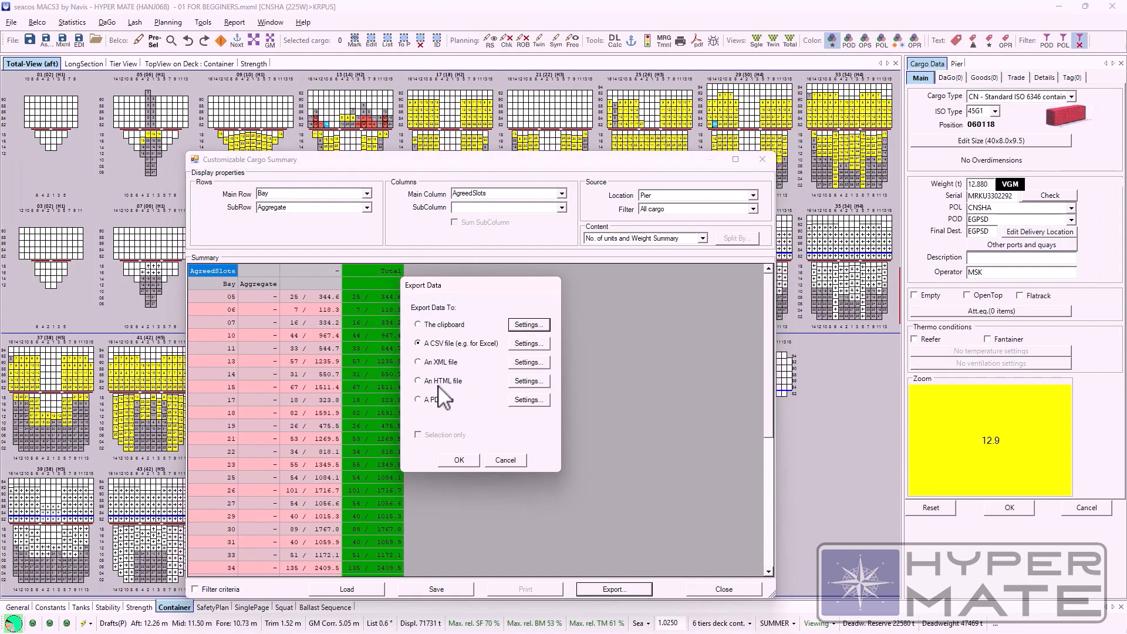
pyautogui.click(417, 400)
pyautogui.click(460, 460)
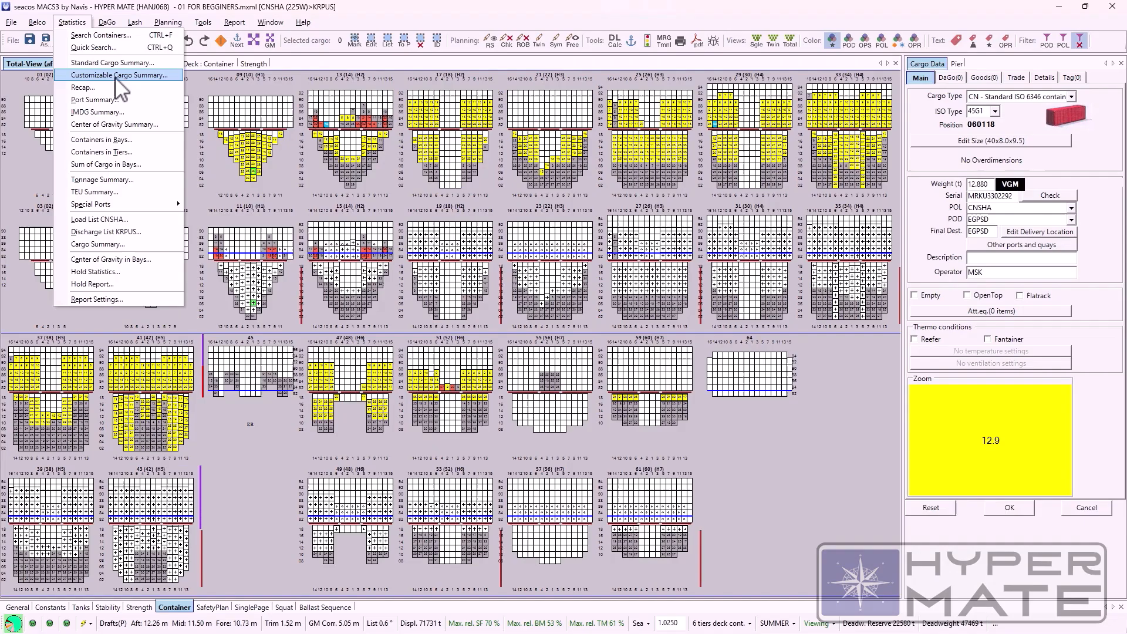
# Step: Start a Recap of the cargo on board and choose its main row and subrow criteria
pyautogui.click(100, 86)
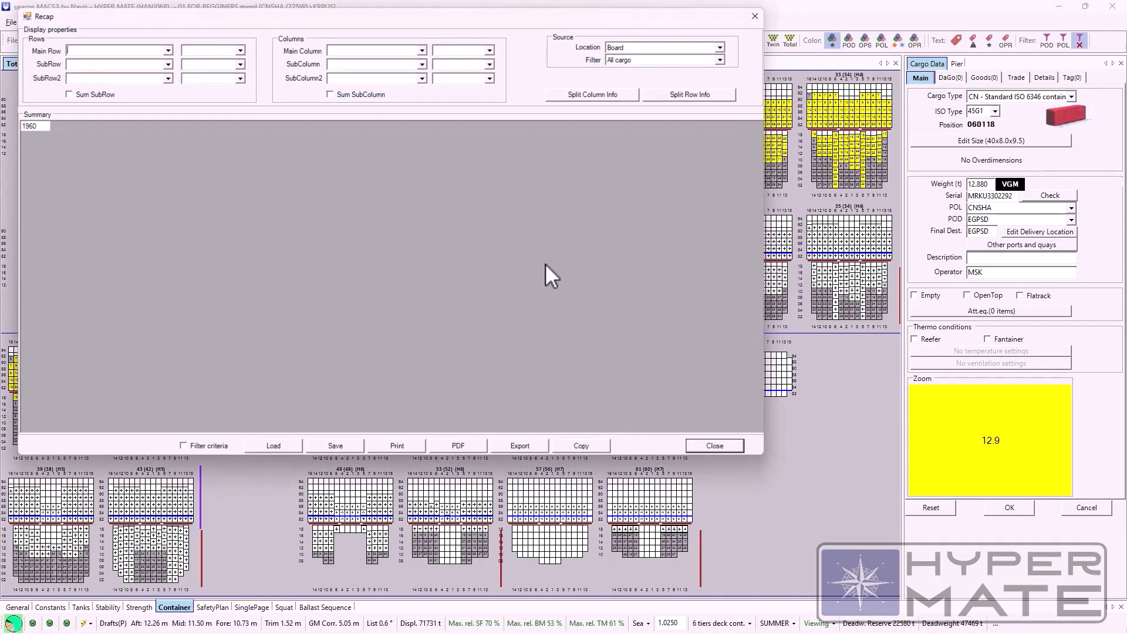
pyautogui.click(346, 201)
pyautogui.click(276, 242)
pyautogui.click(345, 216)
pyautogui.click(276, 234)
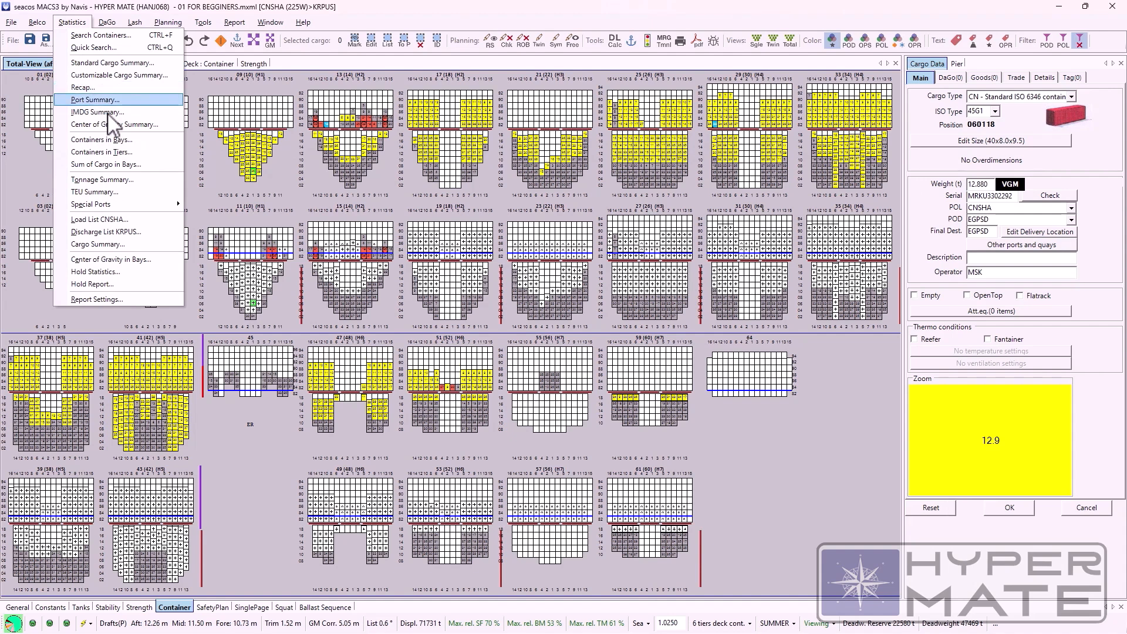
# Step: Create a PDF of the Cargo Discharge/Transit Recap by Type and close the PDF viewer
pyautogui.moveTo(107, 205)
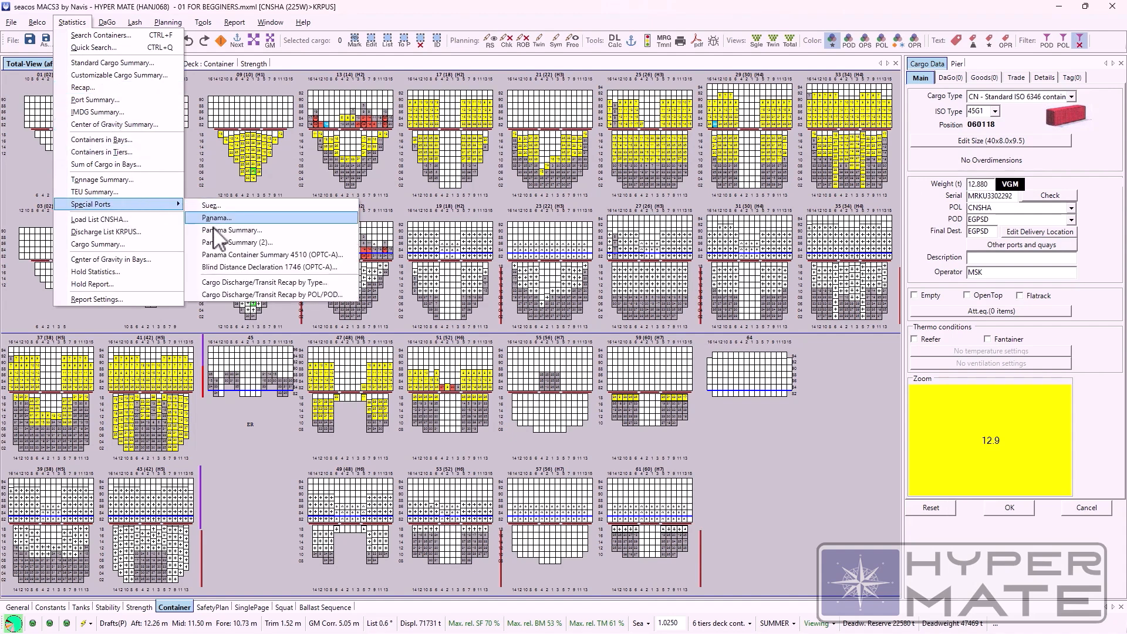
pyautogui.click(305, 282)
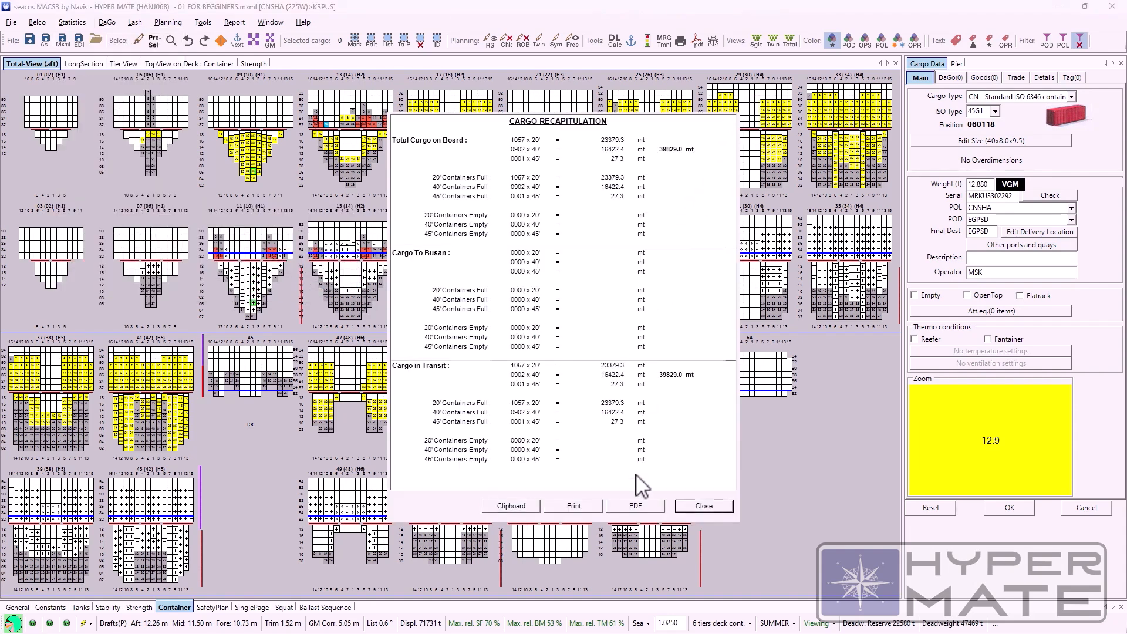
pyautogui.click(637, 508)
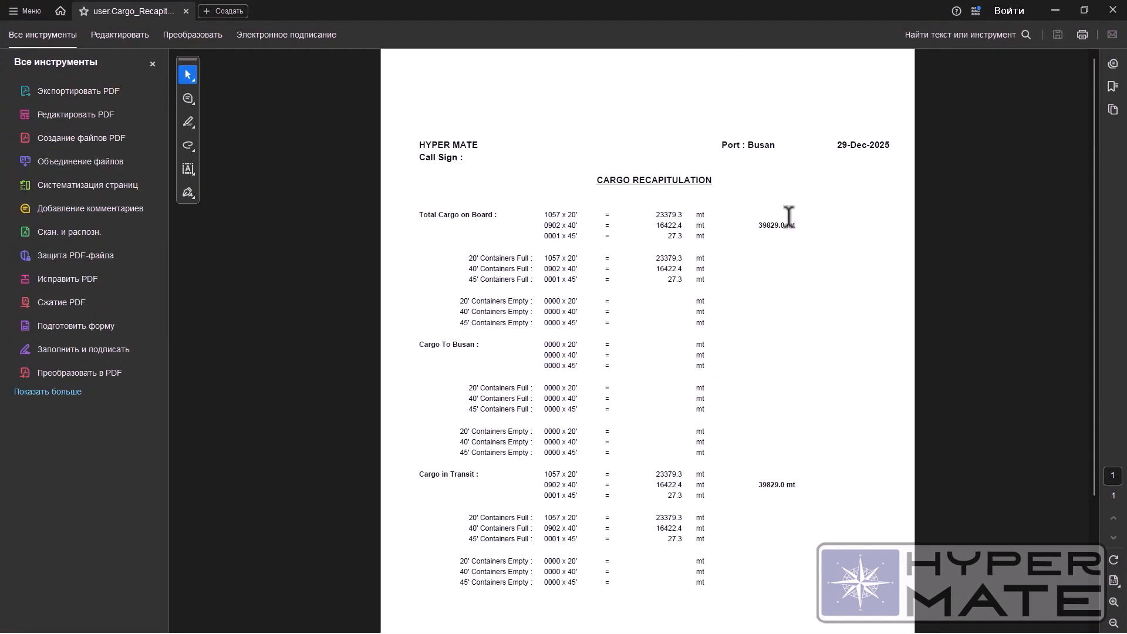
pyautogui.click(1118, 11)
# Step: Examine the Port Summary's container quantities by loading and discharge port, and close the summary
pyautogui.click(72, 21)
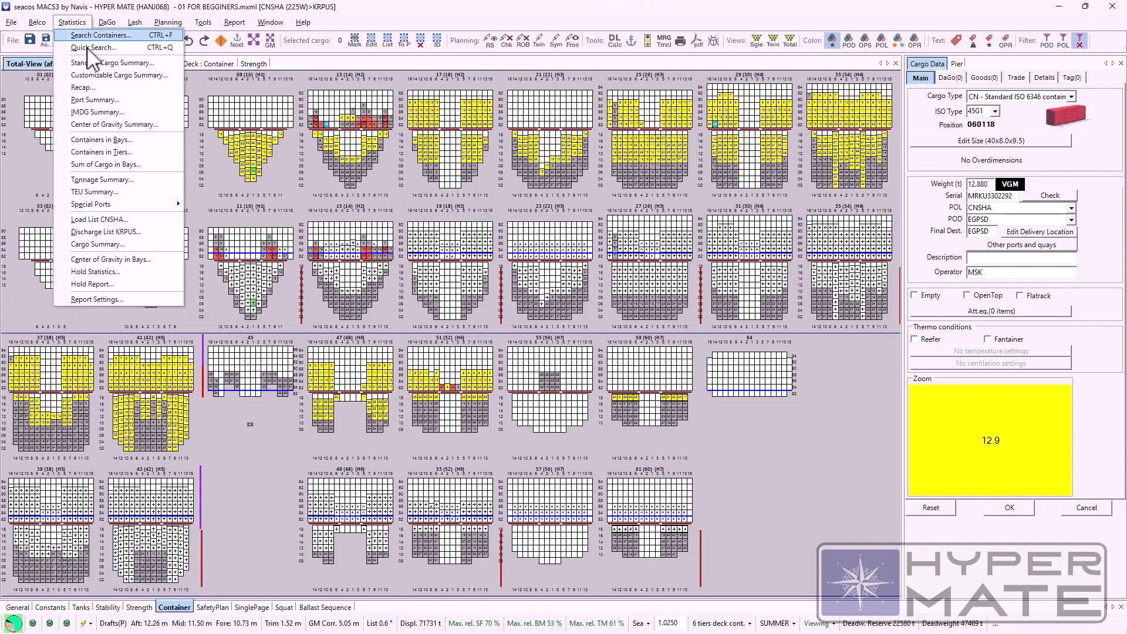
pyautogui.click(95, 101)
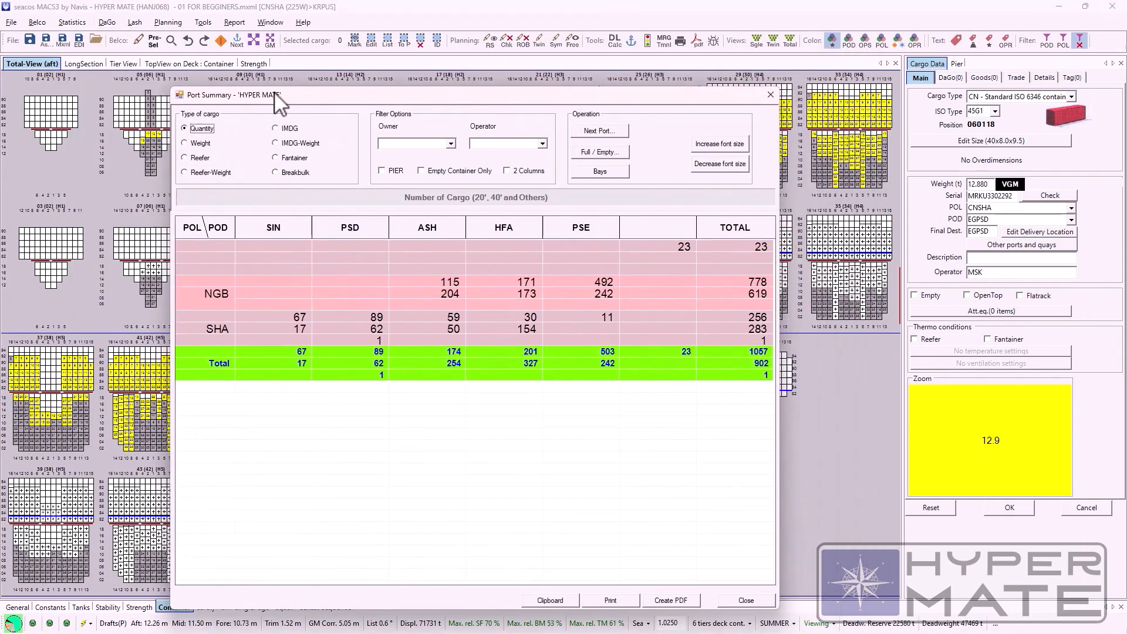
pyautogui.moveTo(274, 96); pyautogui.dragTo(159, 89)
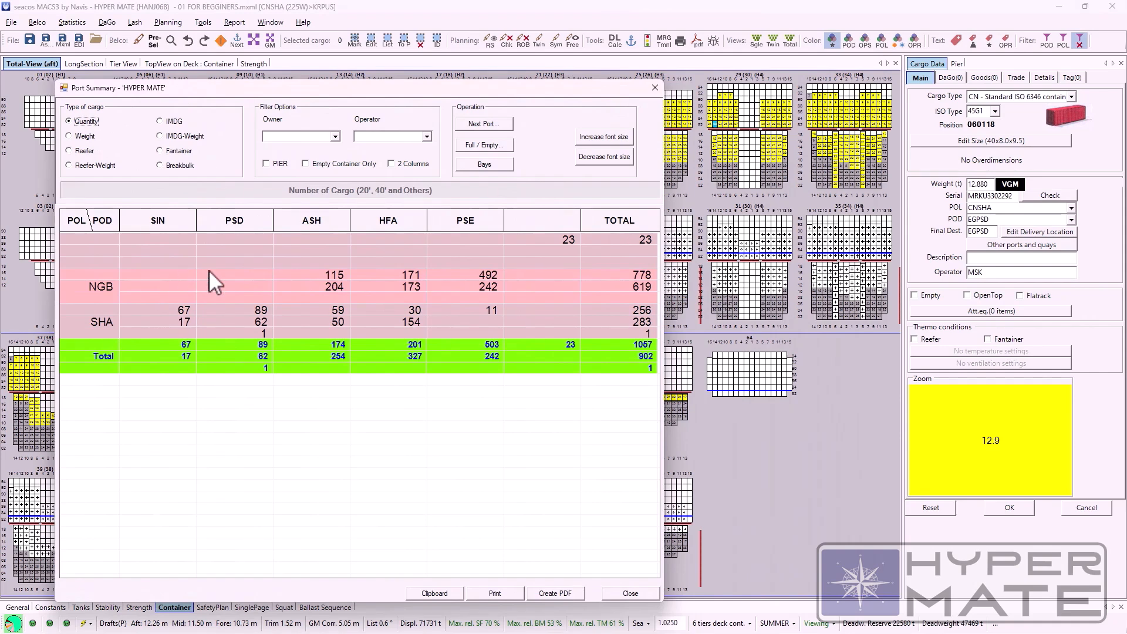
pyautogui.moveTo(277, 97); pyautogui.dragTo(282, 125)
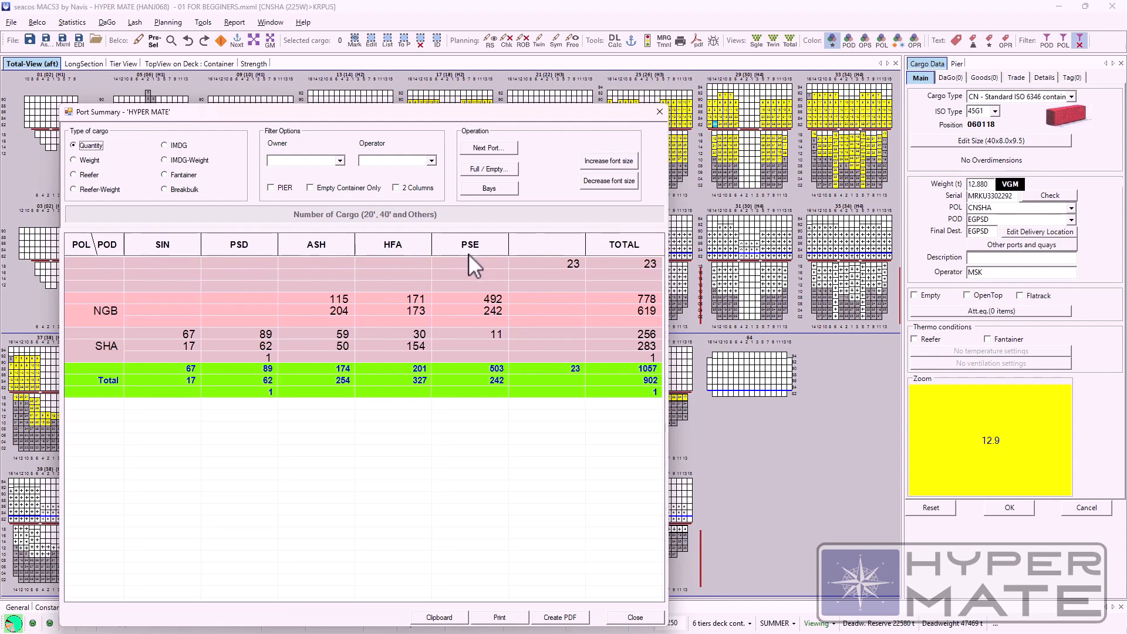
pyautogui.moveTo(320, 113); pyautogui.dragTo(433, 173)
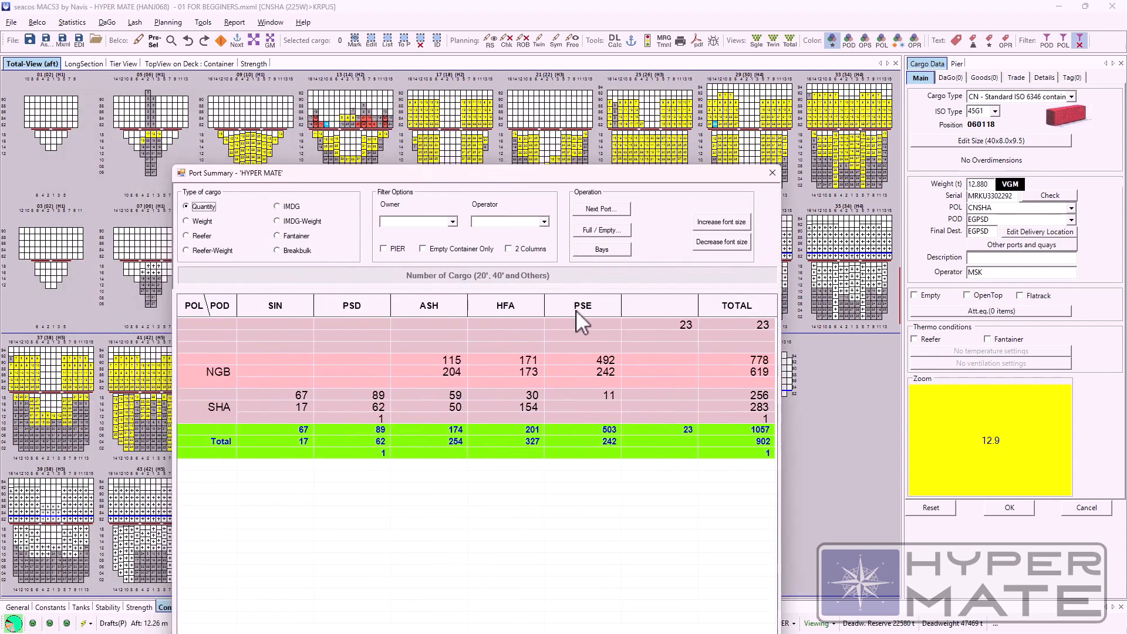
pyautogui.press('Escape')
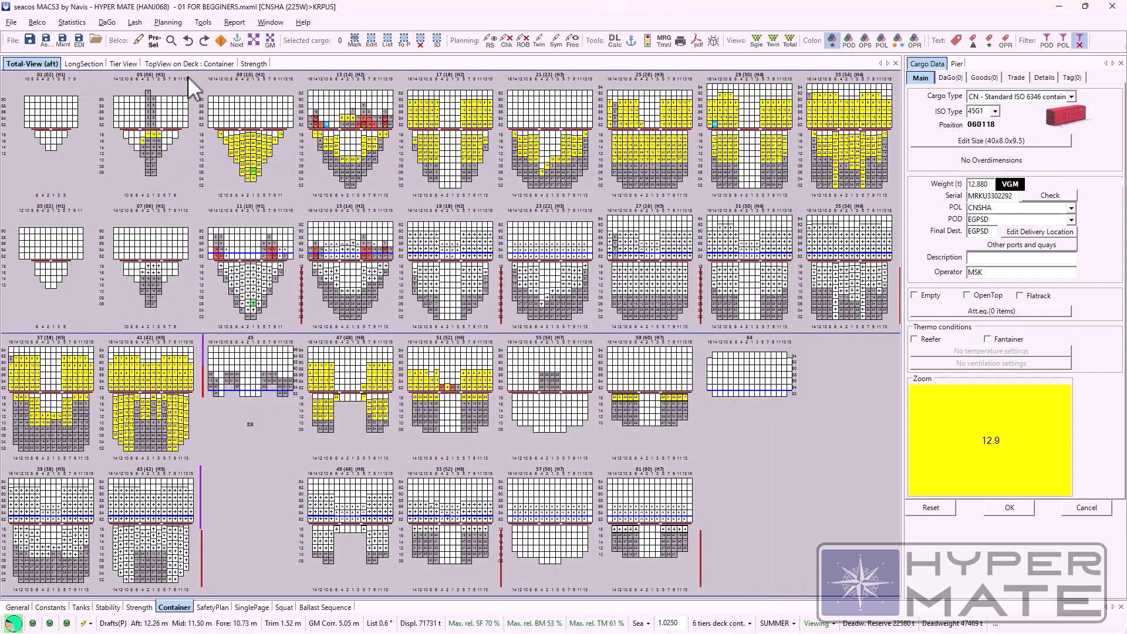
# Step: Create a PDF of the IMDG Summary, and close both the PDF and the summary
pyautogui.click(72, 24)
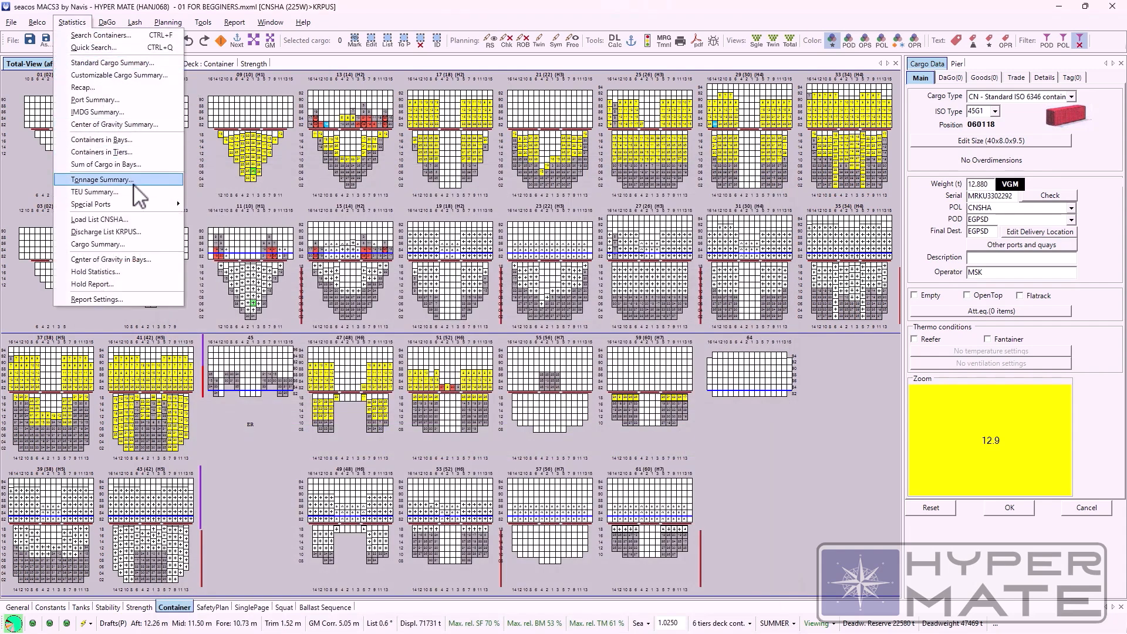
pyautogui.click(144, 113)
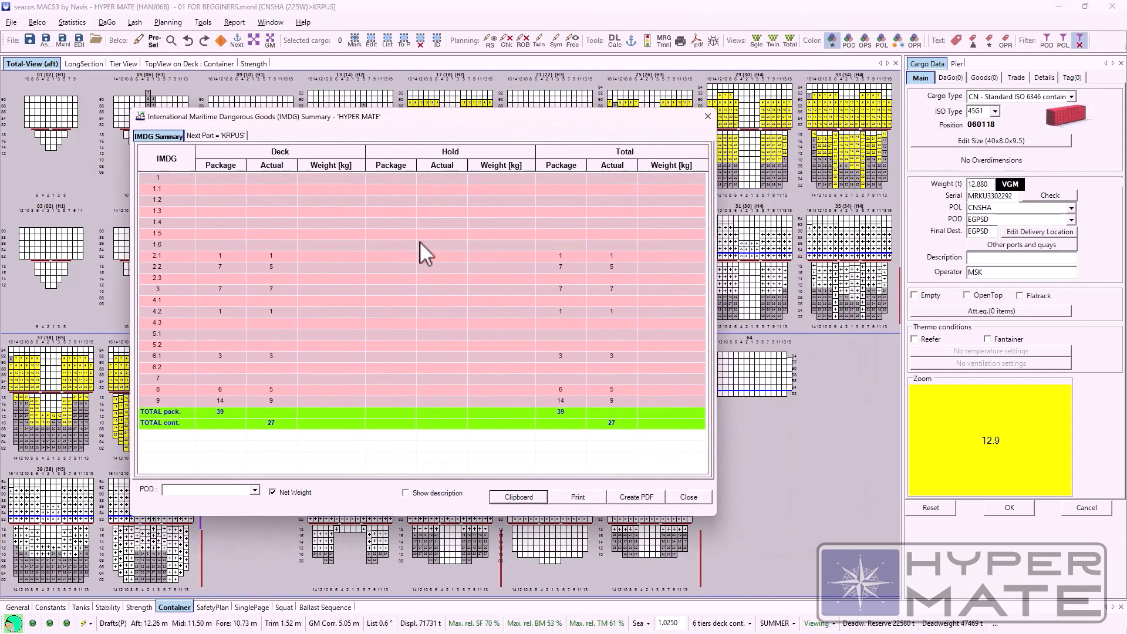
pyautogui.click(646, 496)
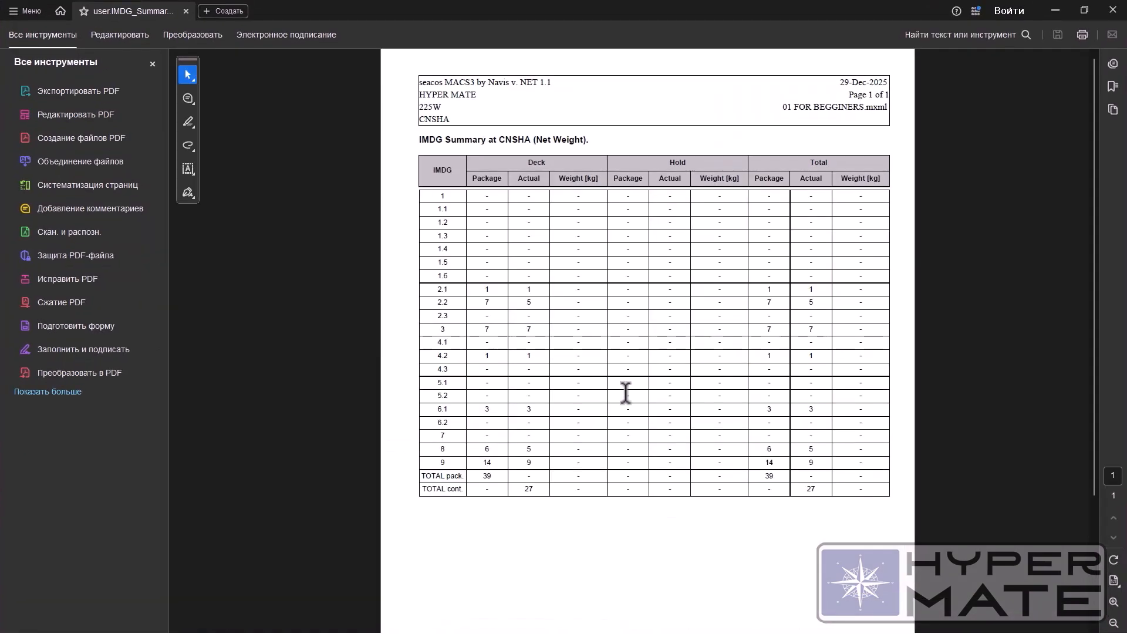
pyautogui.click(1112, 10)
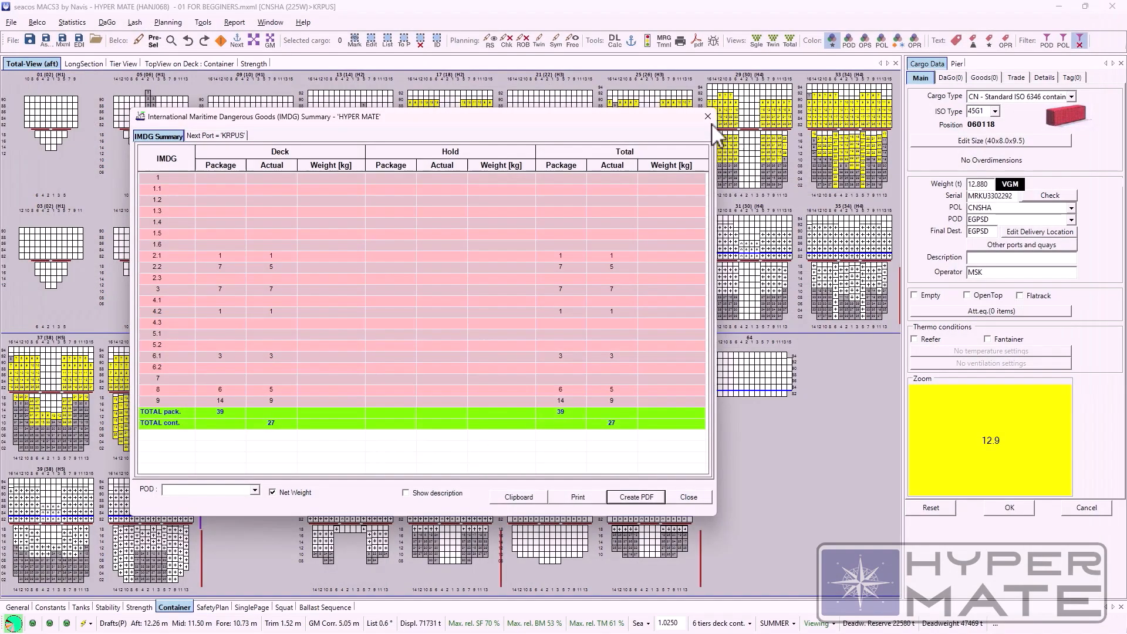
pyautogui.click(707, 118)
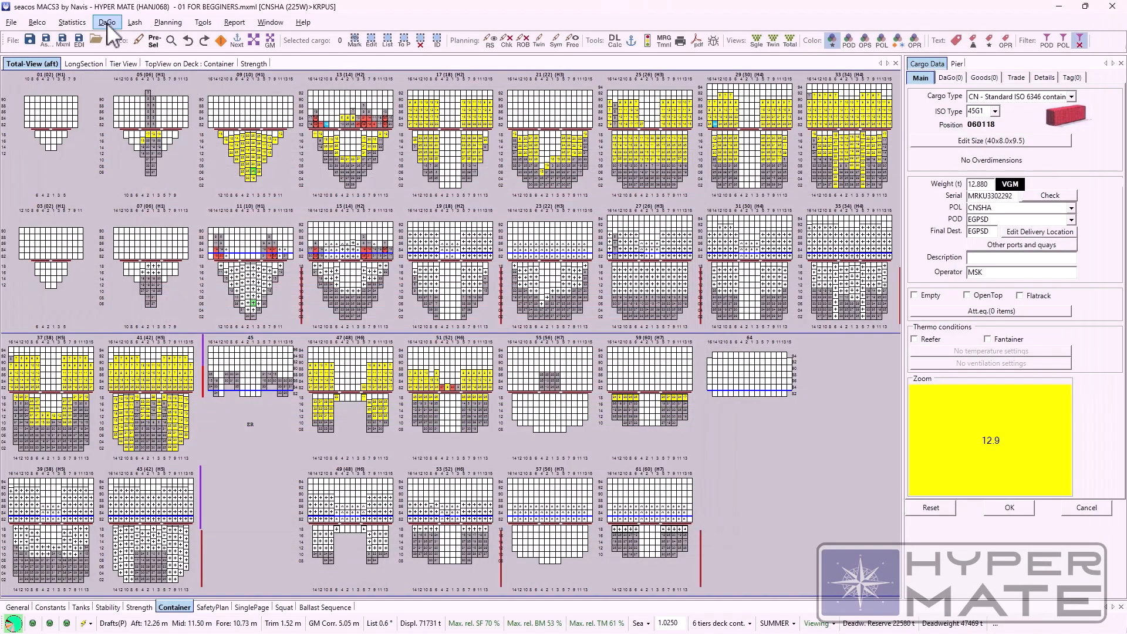
# Step: View the list of dangerous goods on board in a maximized window and inspect its item filter options
pyautogui.click(220, 41)
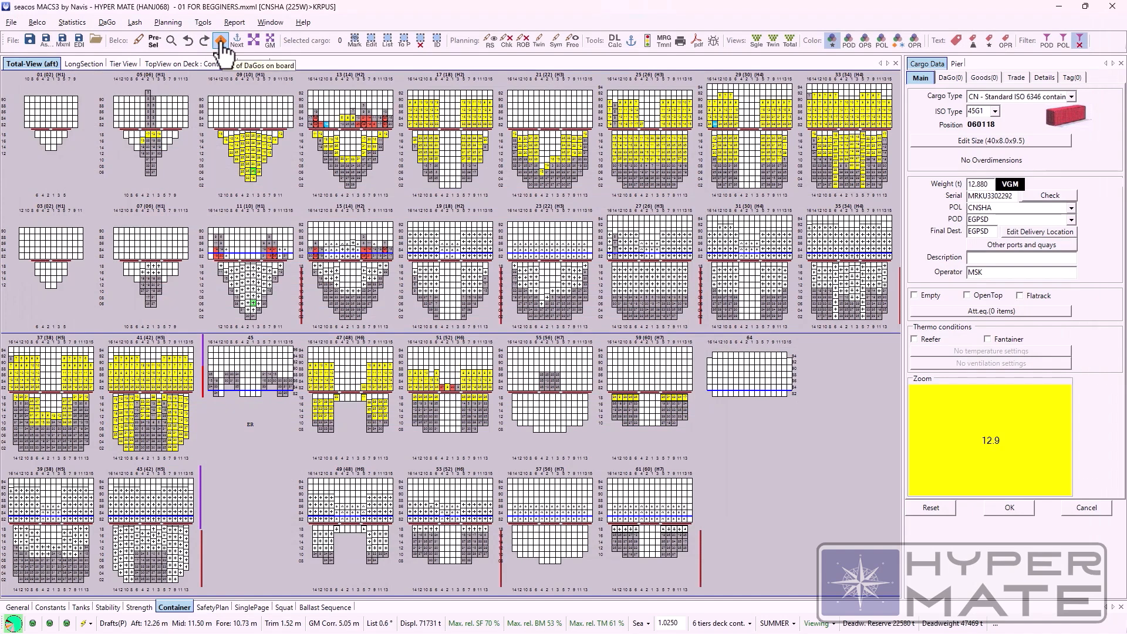
pyautogui.moveTo(243, 72); pyautogui.dragTo(255, 196)
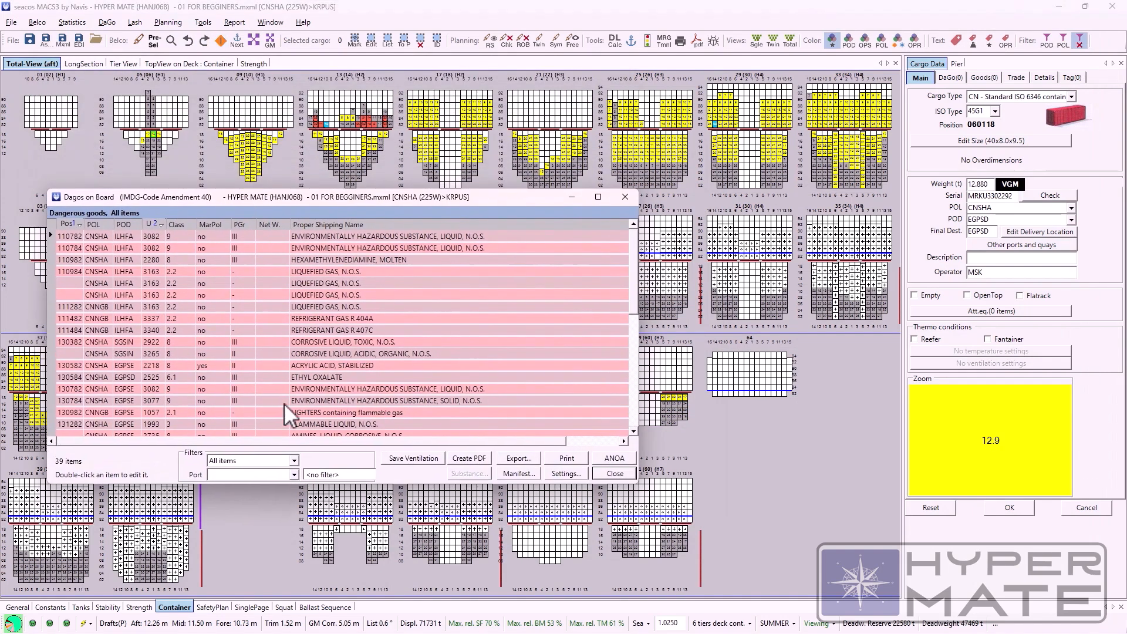
pyautogui.click(598, 197)
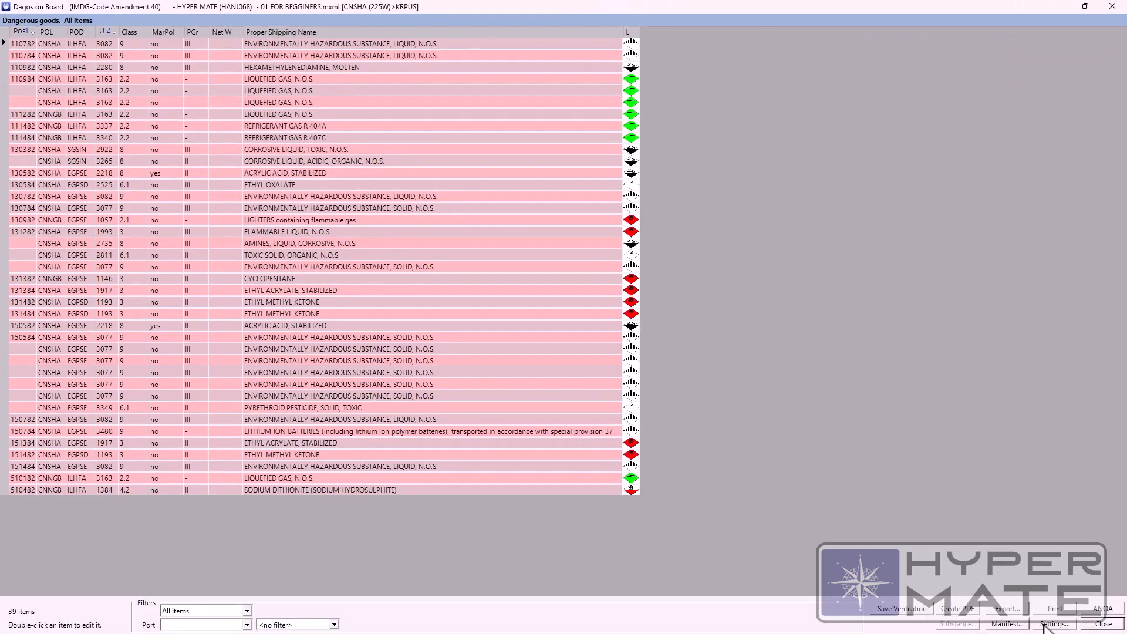
pyautogui.click(248, 611)
pyautogui.click(250, 611)
pyautogui.click(251, 612)
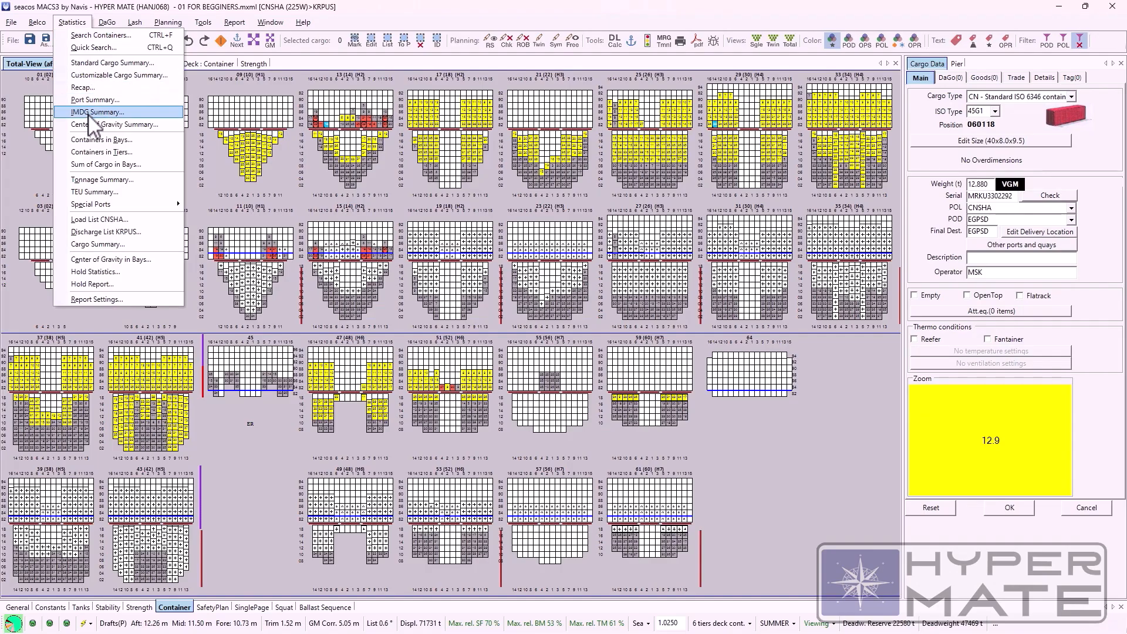
# Step: Examine the Center of Gravity Summary down to the total cargo and displacement rows, and close it
pyautogui.click(97, 125)
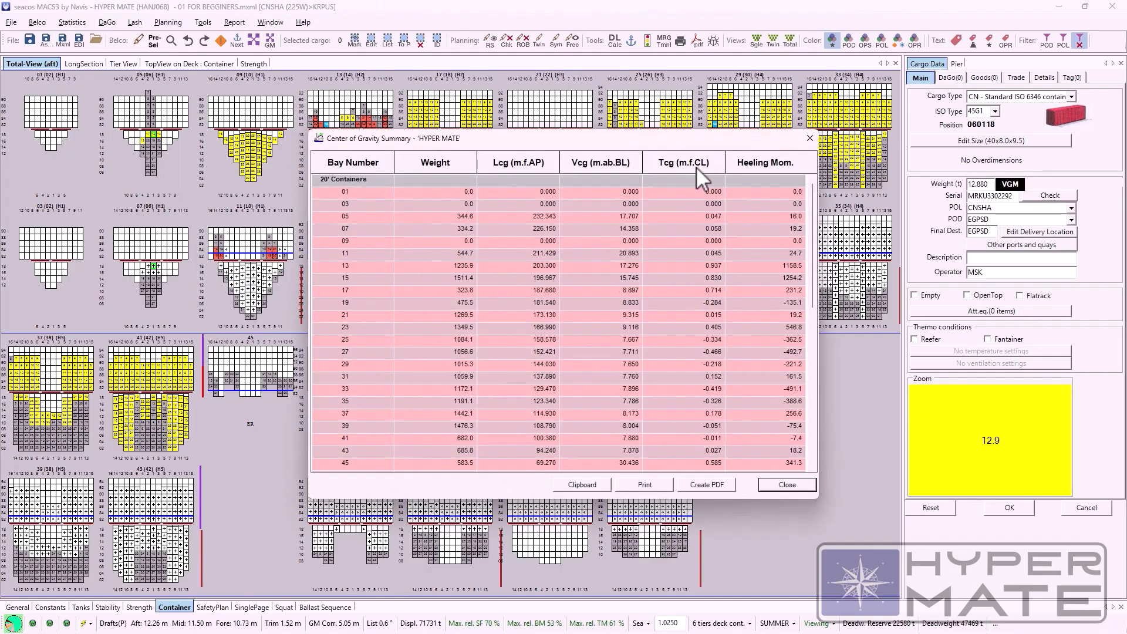
pyautogui.moveTo(707, 141); pyautogui.dragTo(591, 173)
pyautogui.scroll(-10, 590, 313)
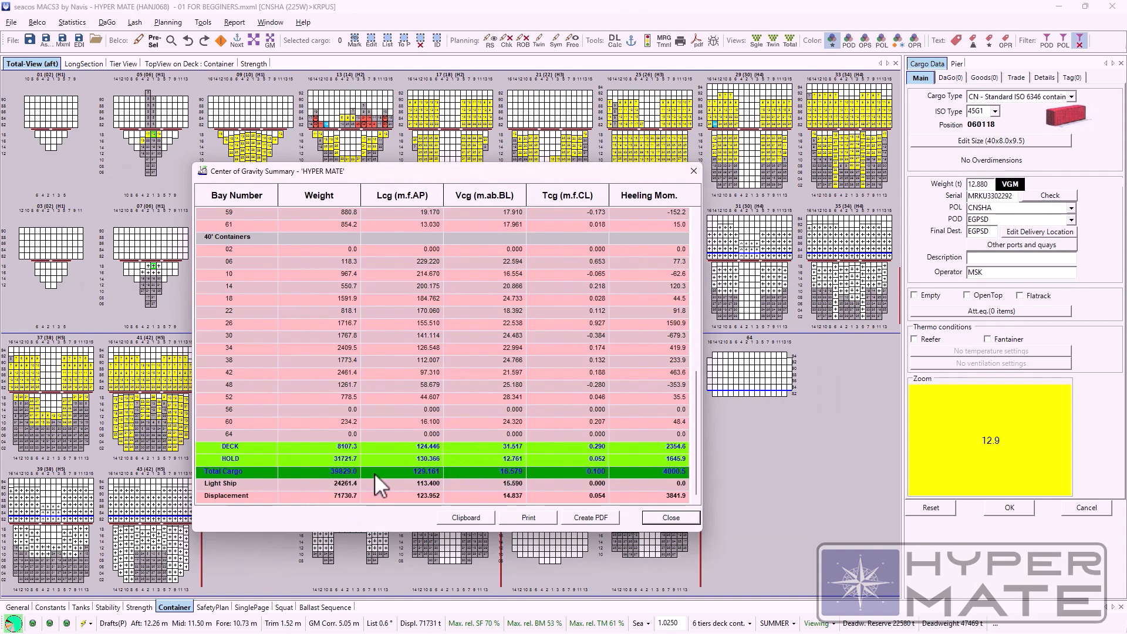
pyautogui.click(671, 517)
# Step: View the Containers in Bays statistics for 20-foot bay 01 and close them
pyautogui.click(74, 24)
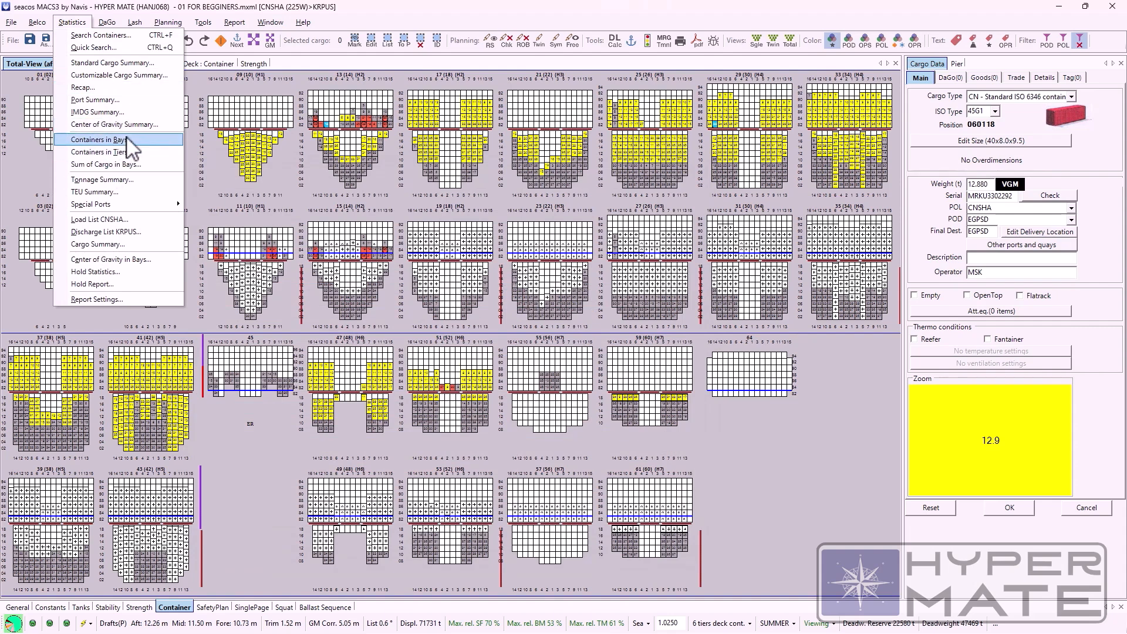
pyautogui.click(127, 140)
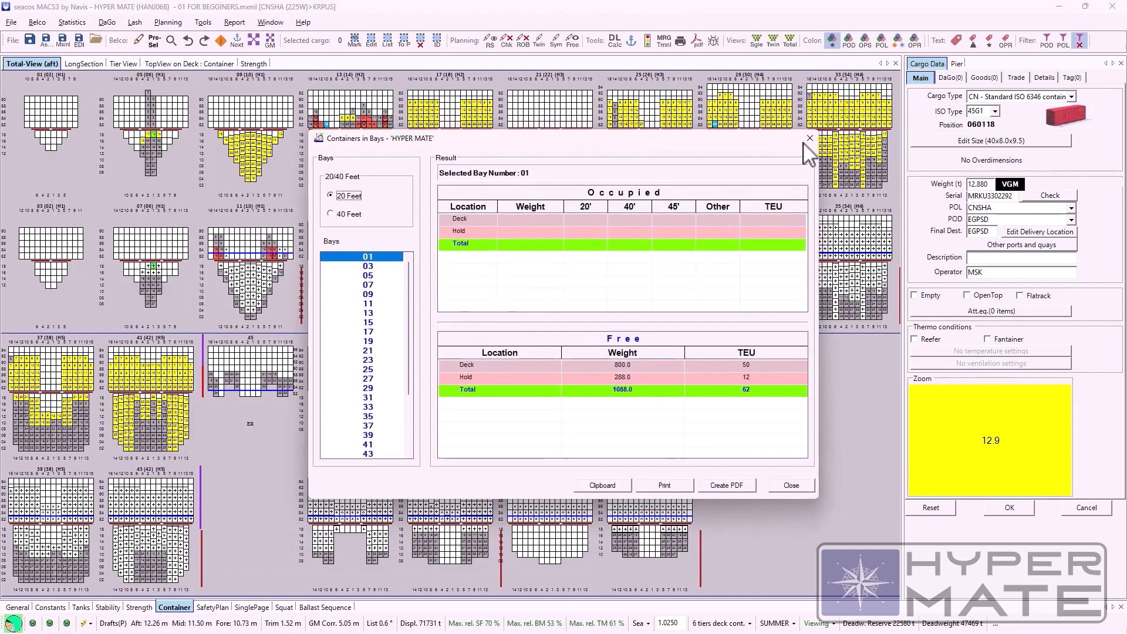
pyautogui.click(808, 137)
# Step: Review the deck, hold and total figures in Sum of Cargo in Bays, and close the summary
pyautogui.click(72, 22)
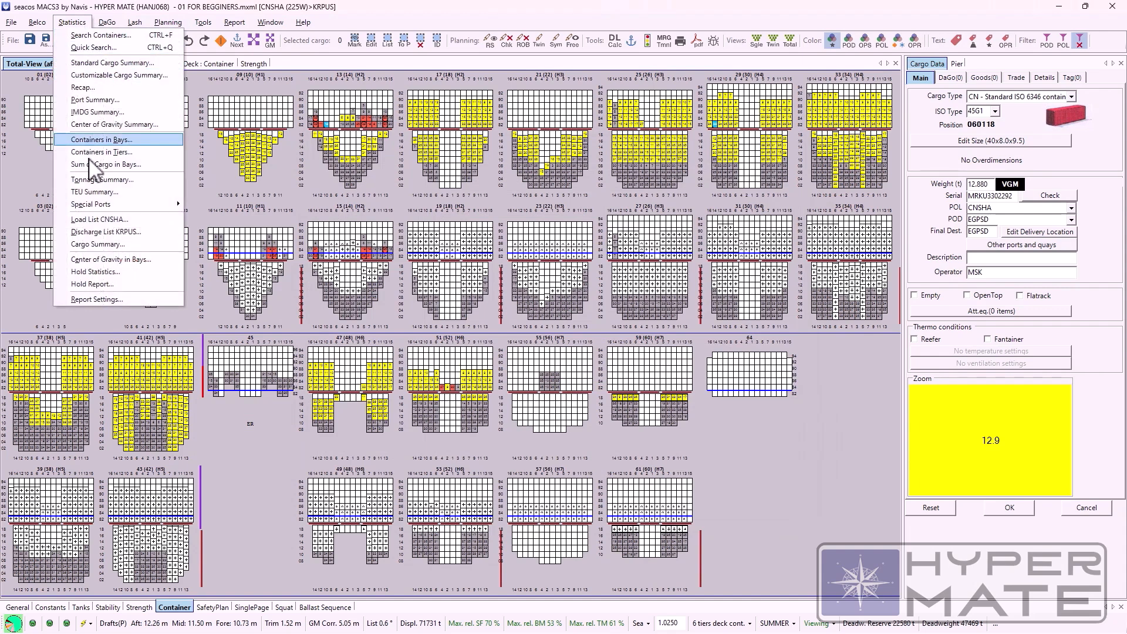
pyautogui.click(136, 169)
pyautogui.scroll(-6, 597, 292)
pyautogui.scroll(6, 597, 297)
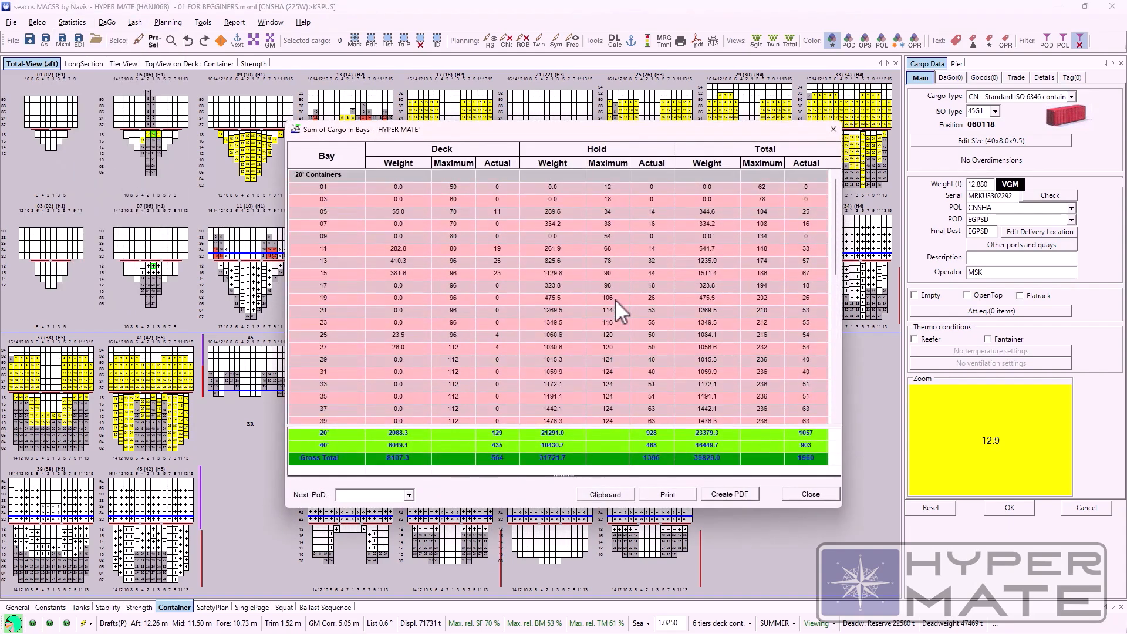
pyautogui.click(832, 130)
# Step: View the Suez Canal statistical report from the special ports reports and close it
pyautogui.click(72, 22)
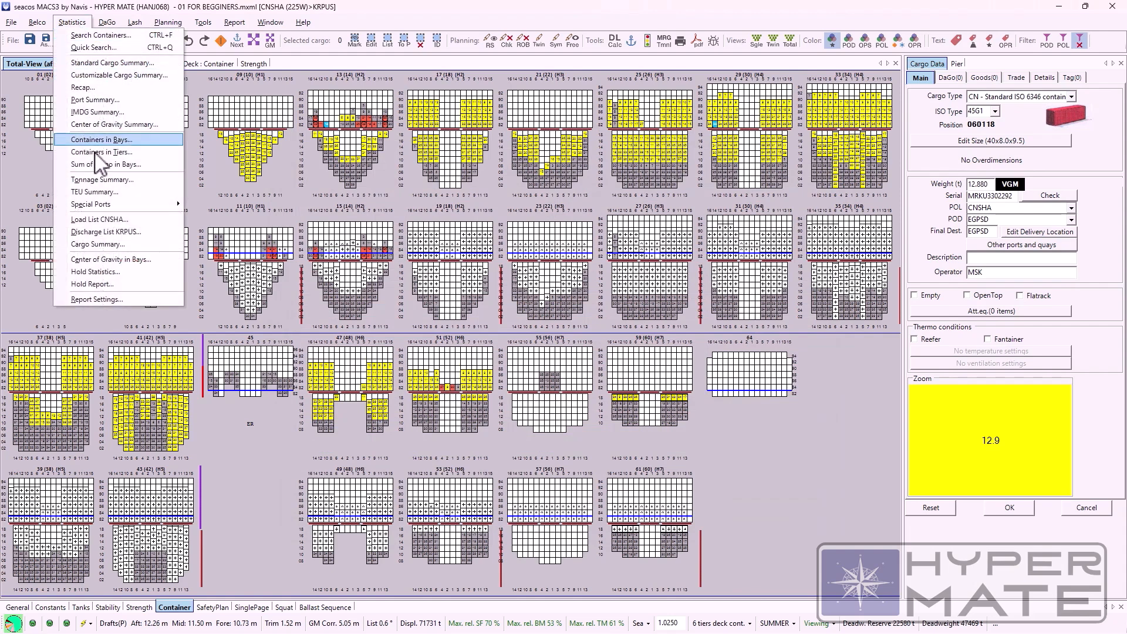
pyautogui.moveTo(99, 206)
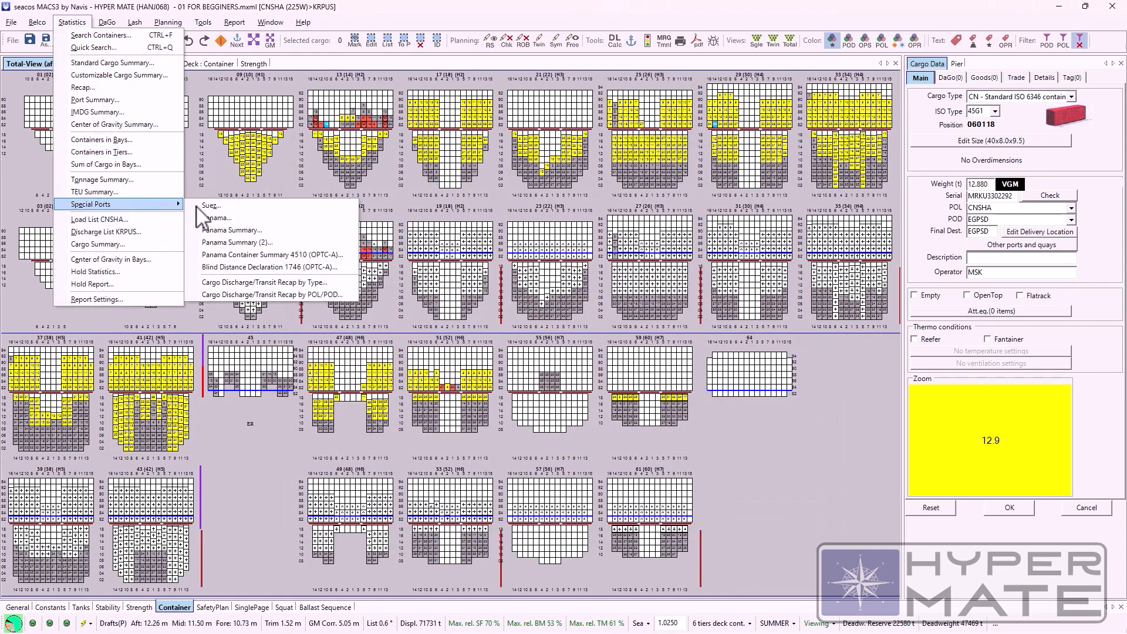
pyautogui.click(212, 207)
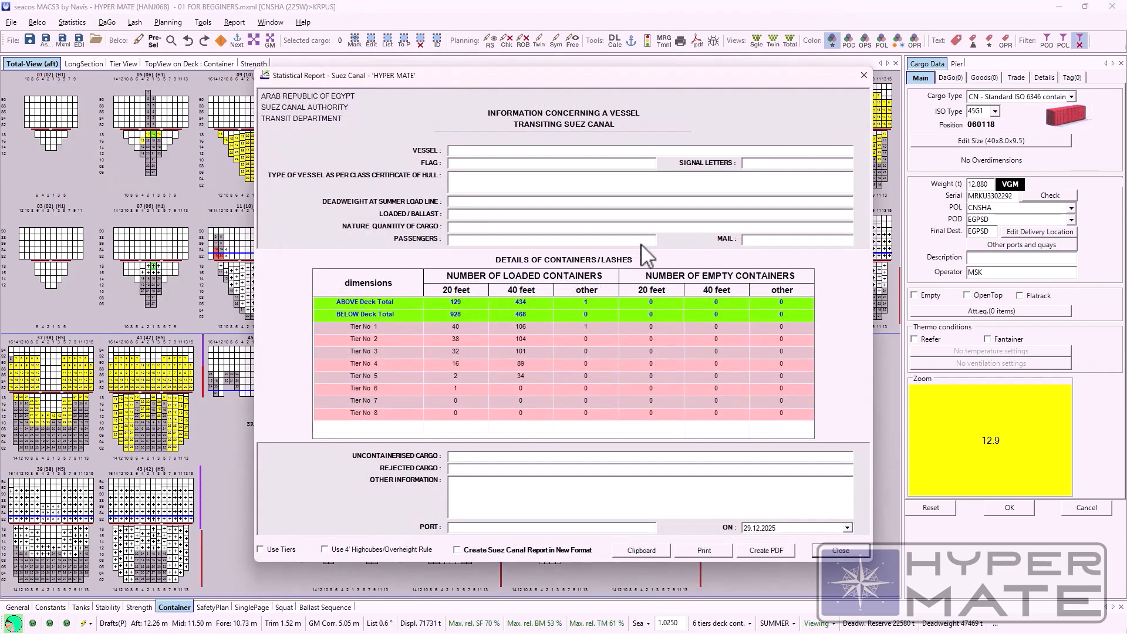
pyautogui.click(863, 76)
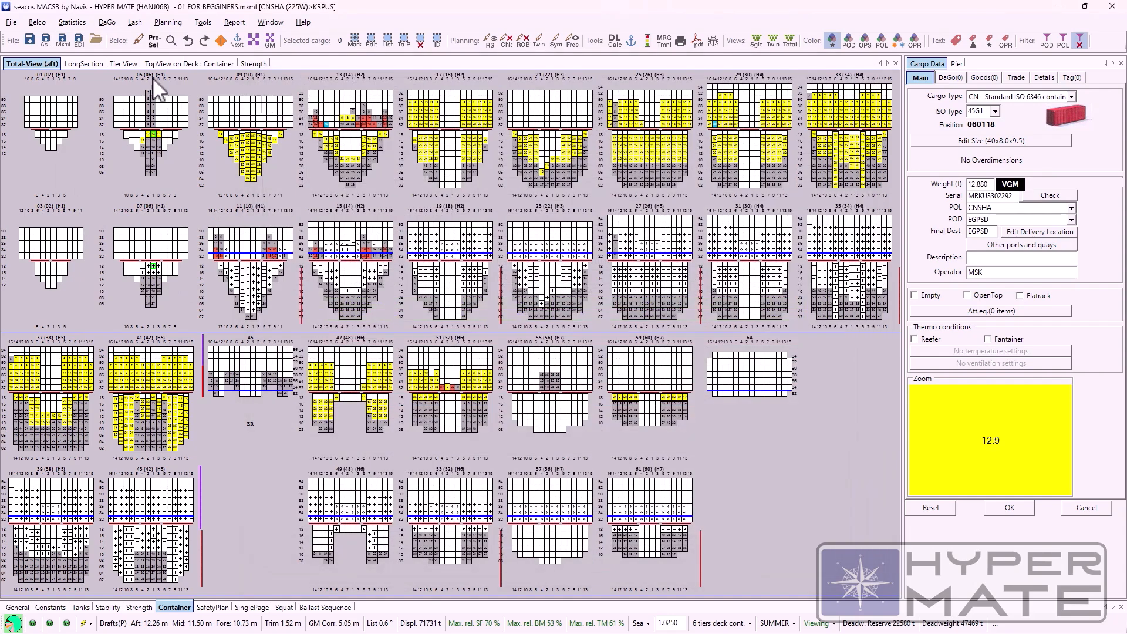
# Step: Bring up the Panama Container Summary 4510 (OPTC-A) from the special ports reports
pyautogui.click(72, 22)
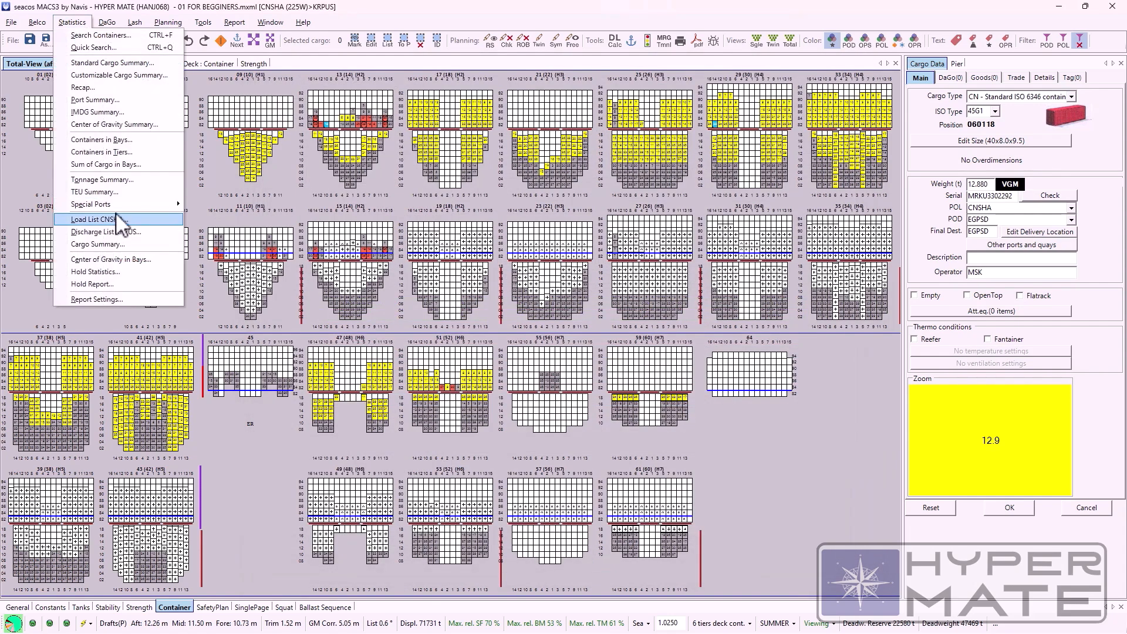
pyautogui.moveTo(156, 205)
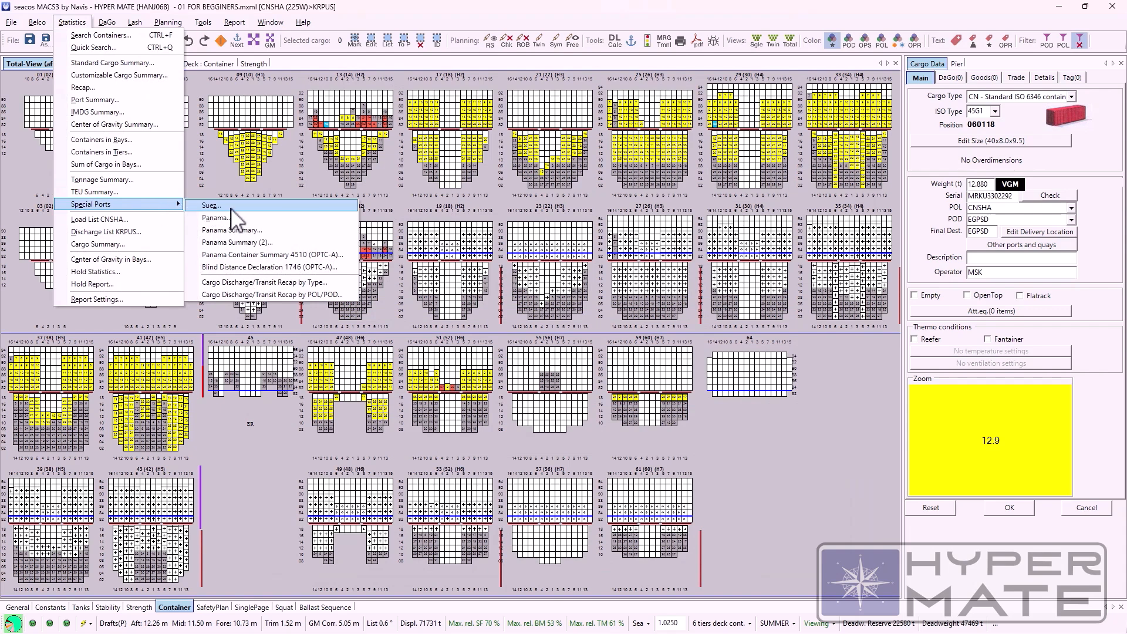
pyautogui.click(249, 256)
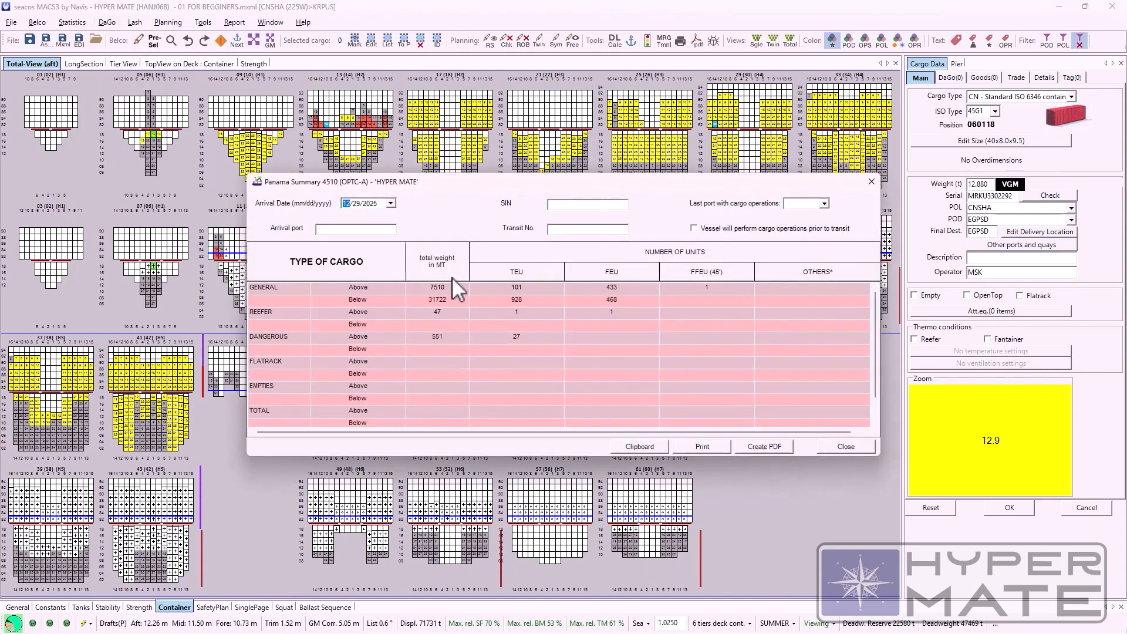
# Step: Close the Panama summary, and view the load list for CNSHA and close it
pyautogui.click(870, 181)
pyautogui.click(75, 23)
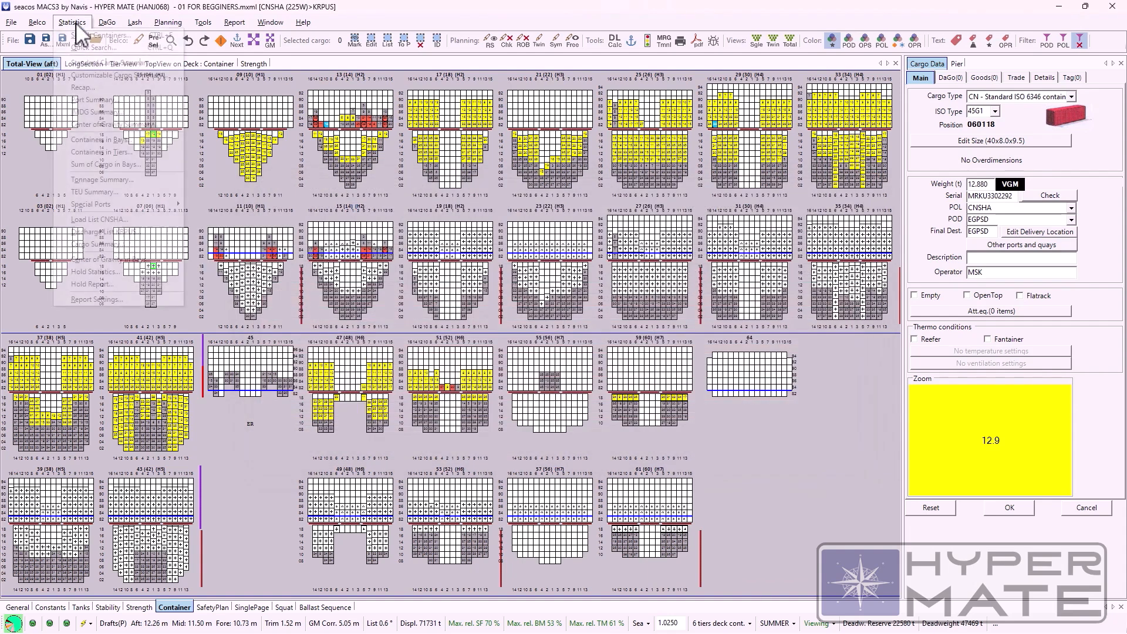
pyautogui.click(113, 221)
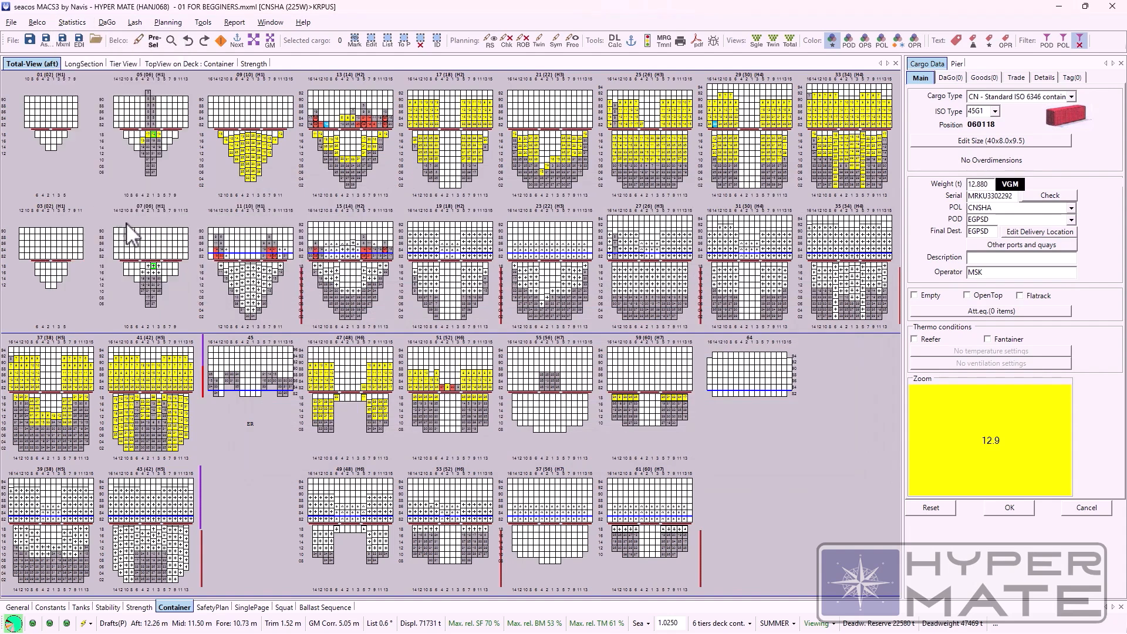
pyautogui.press('Escape')
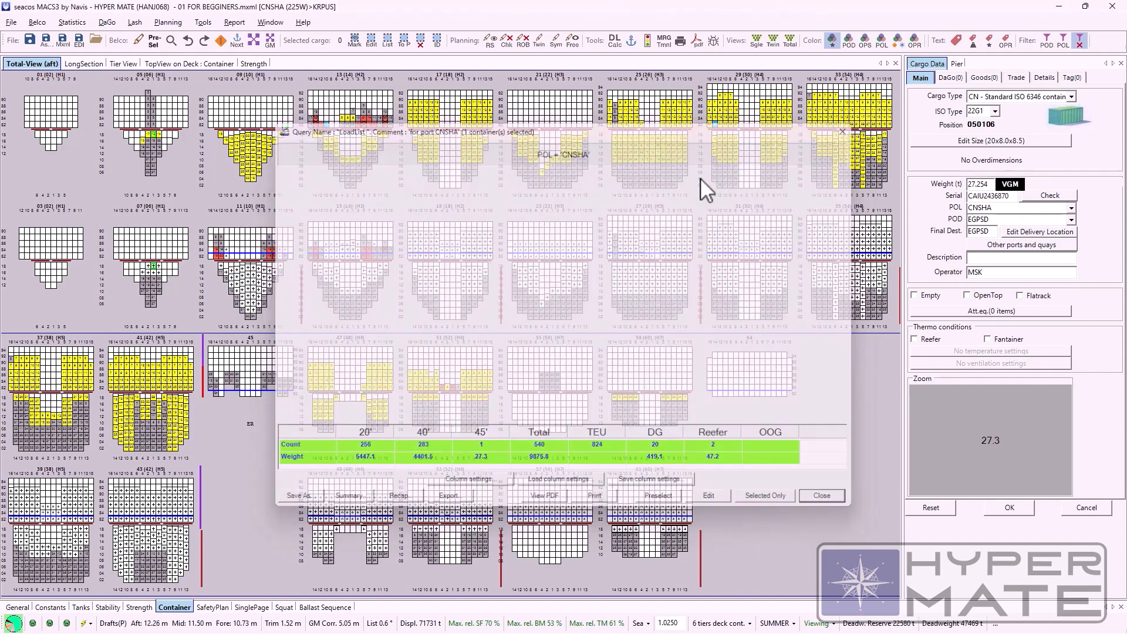
# Step: Review the Cargo Summary for CNSHA by port of discharge, highlighting the ILASH row, and close the summary
pyautogui.click(73, 22)
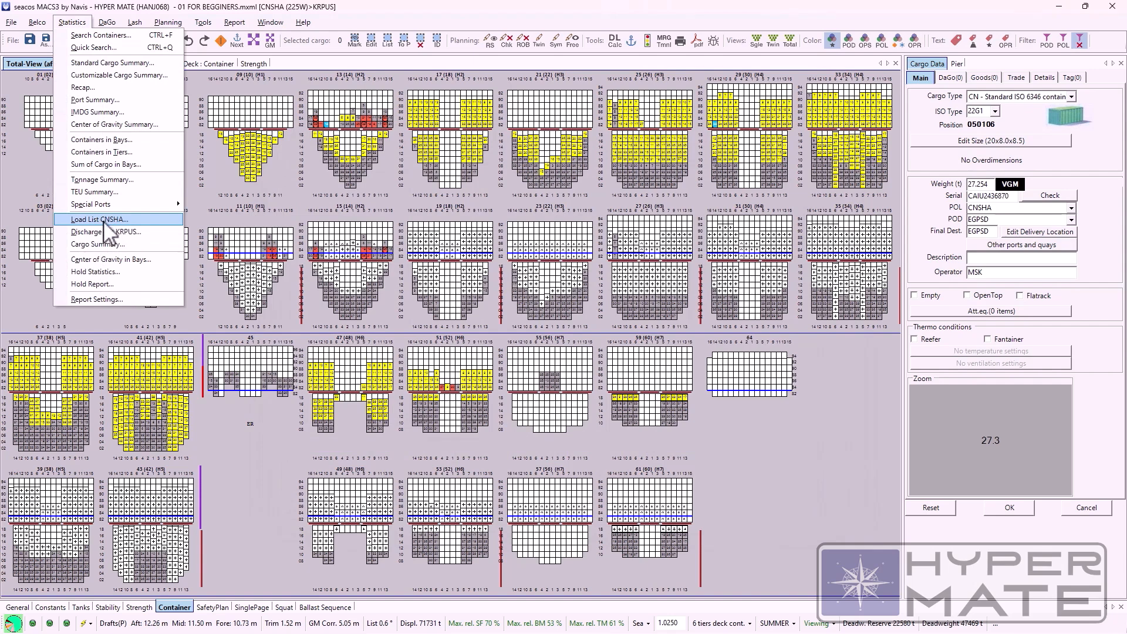
pyautogui.click(132, 245)
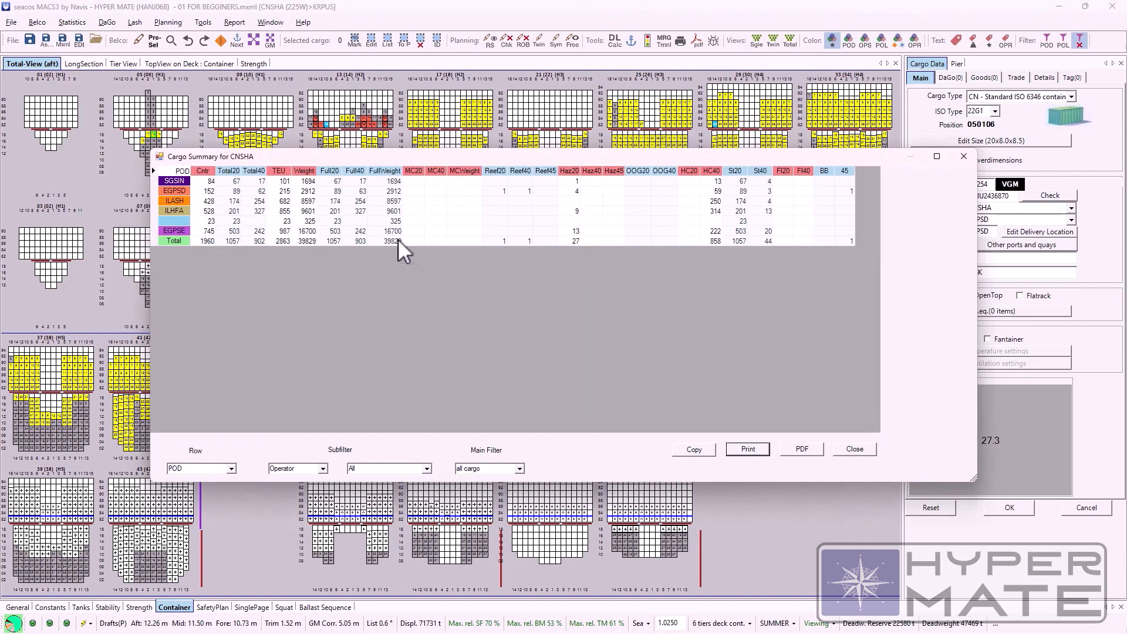
pyautogui.moveTo(358, 160); pyautogui.dragTo(332, 195)
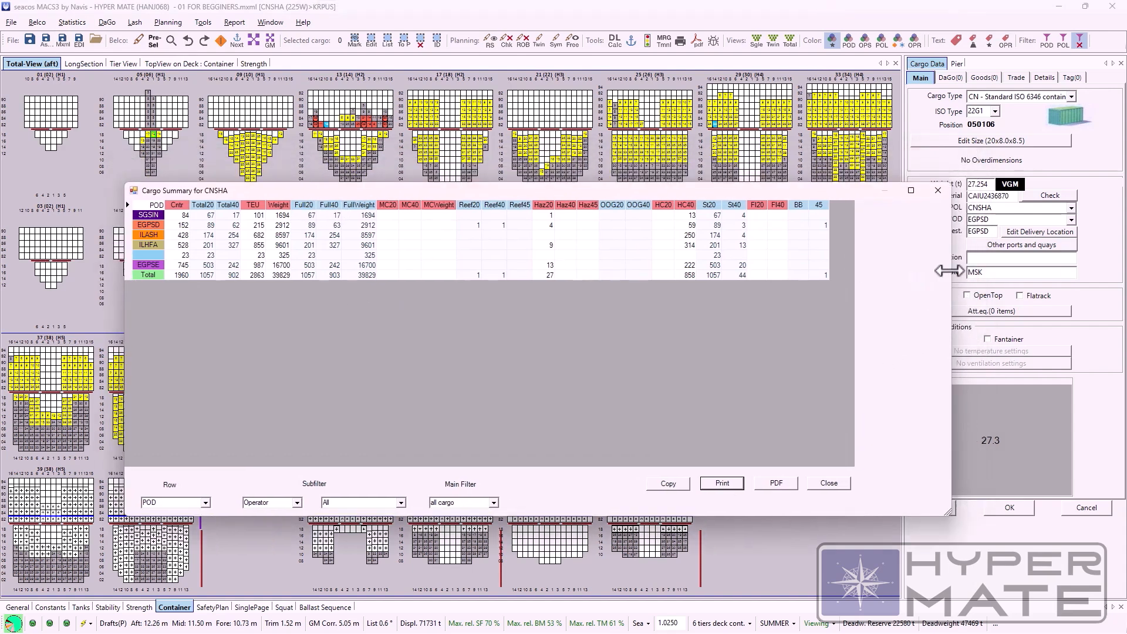
pyautogui.click(183, 235)
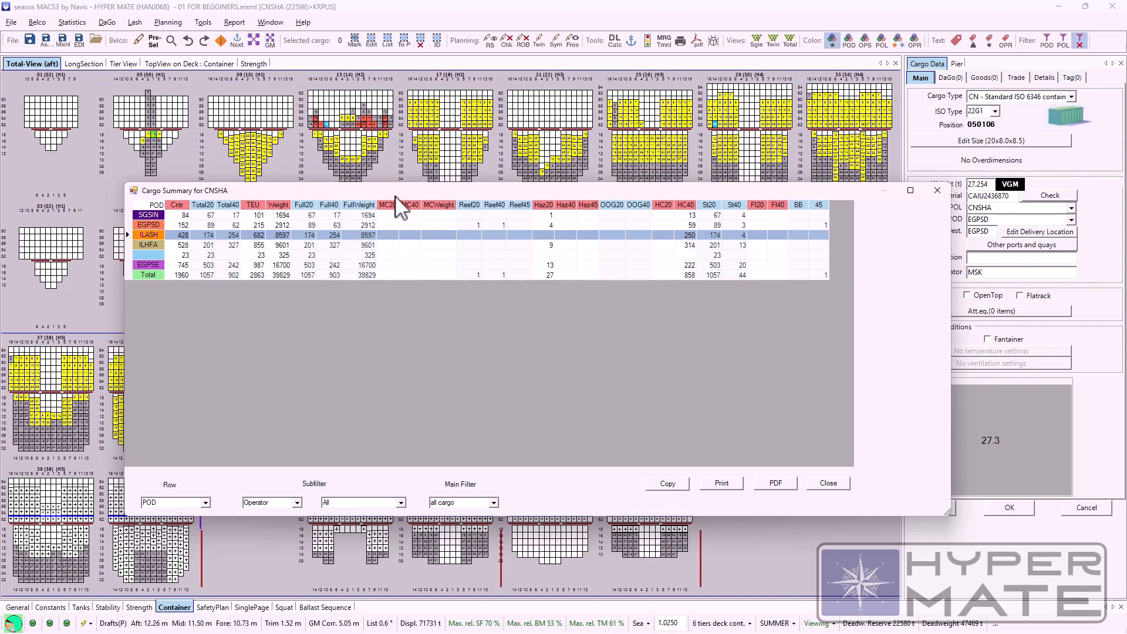
pyautogui.moveTo(392, 197); pyautogui.dragTo(413, 194)
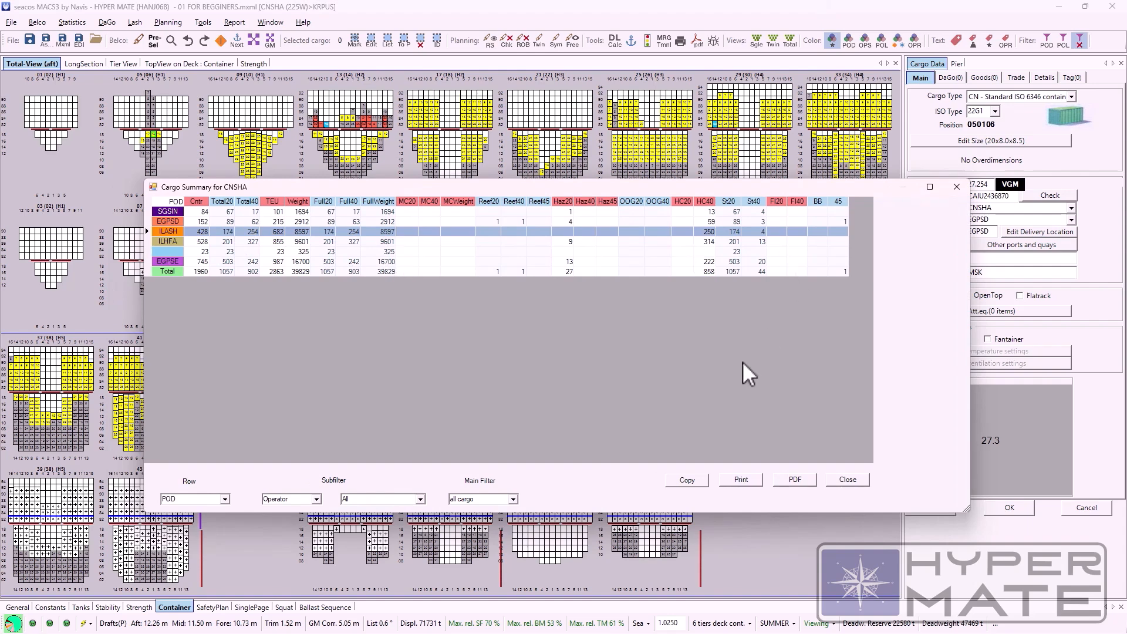
pyautogui.click(797, 484)
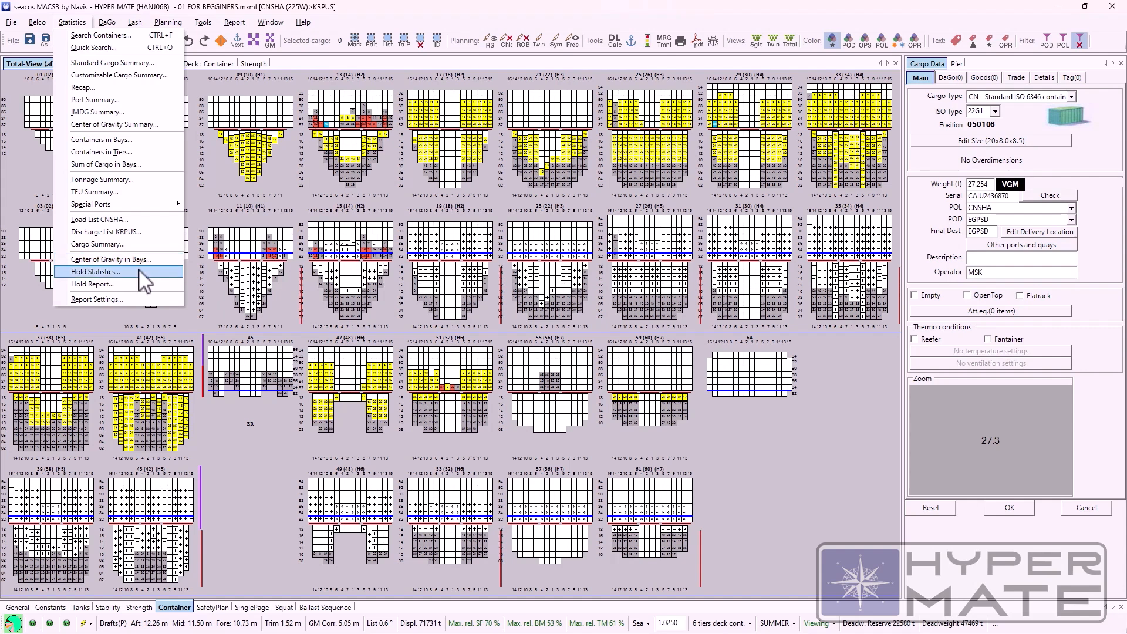
# Step: Generate a PDF hold report for hold 3, view it, and close both the PDF and the report dialog
pyautogui.click(128, 283)
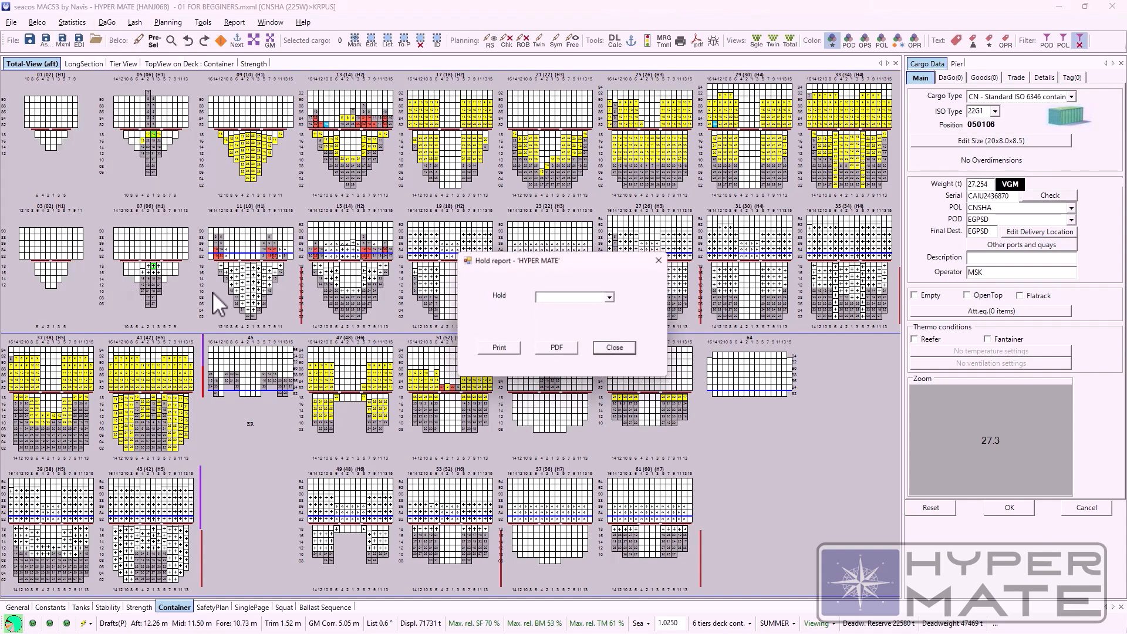
pyautogui.click(611, 298)
pyautogui.click(583, 333)
pyautogui.click(557, 348)
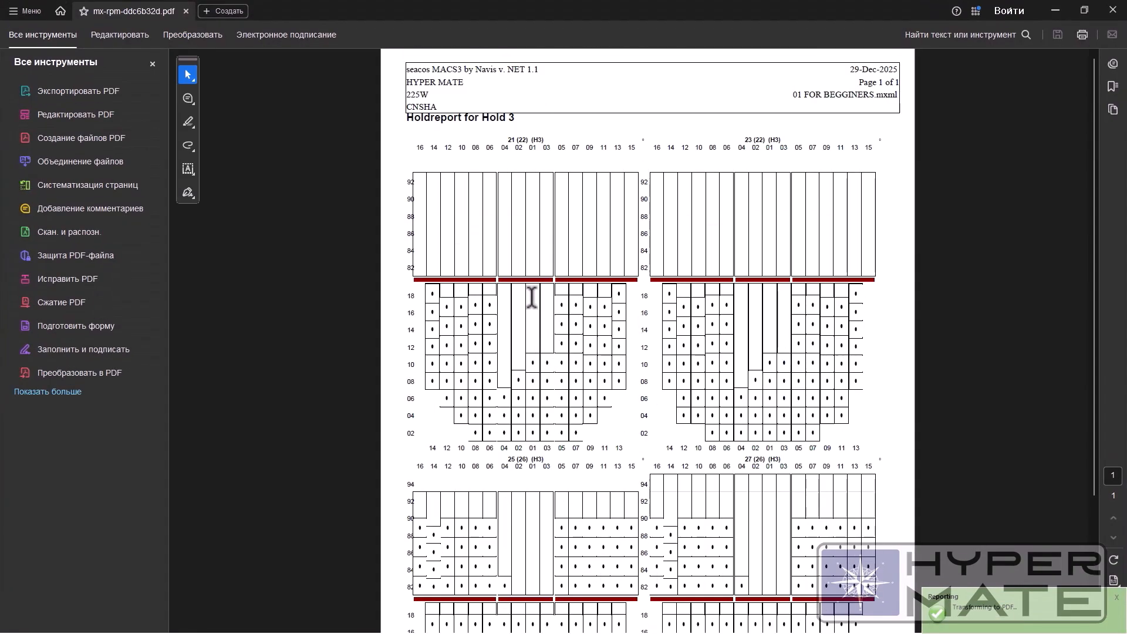
pyautogui.click(1112, 10)
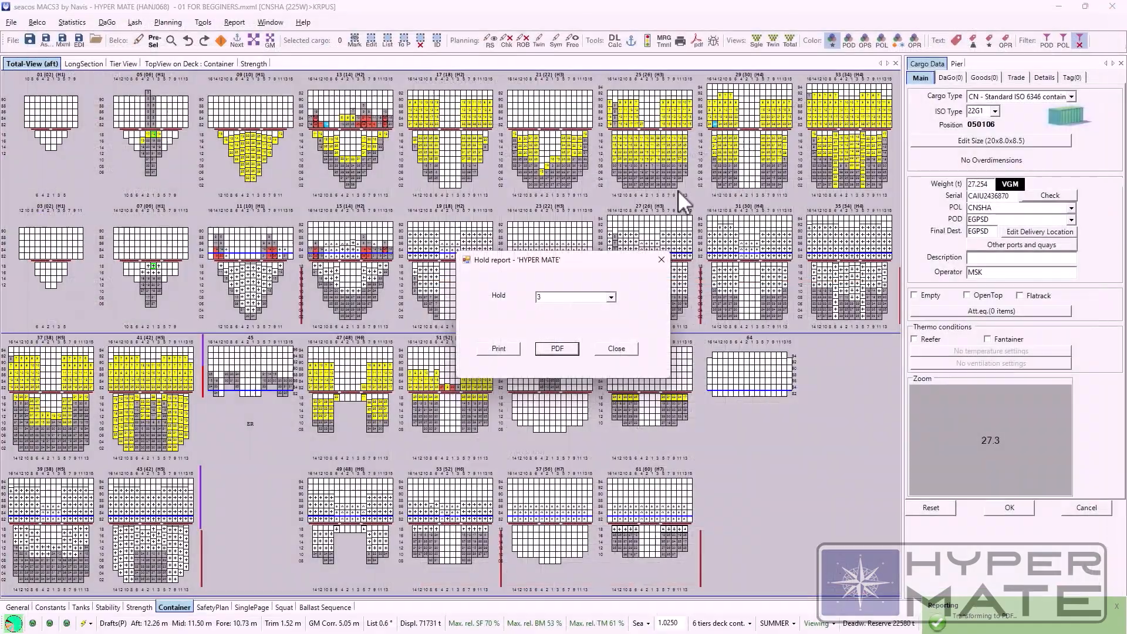
pyautogui.click(614, 345)
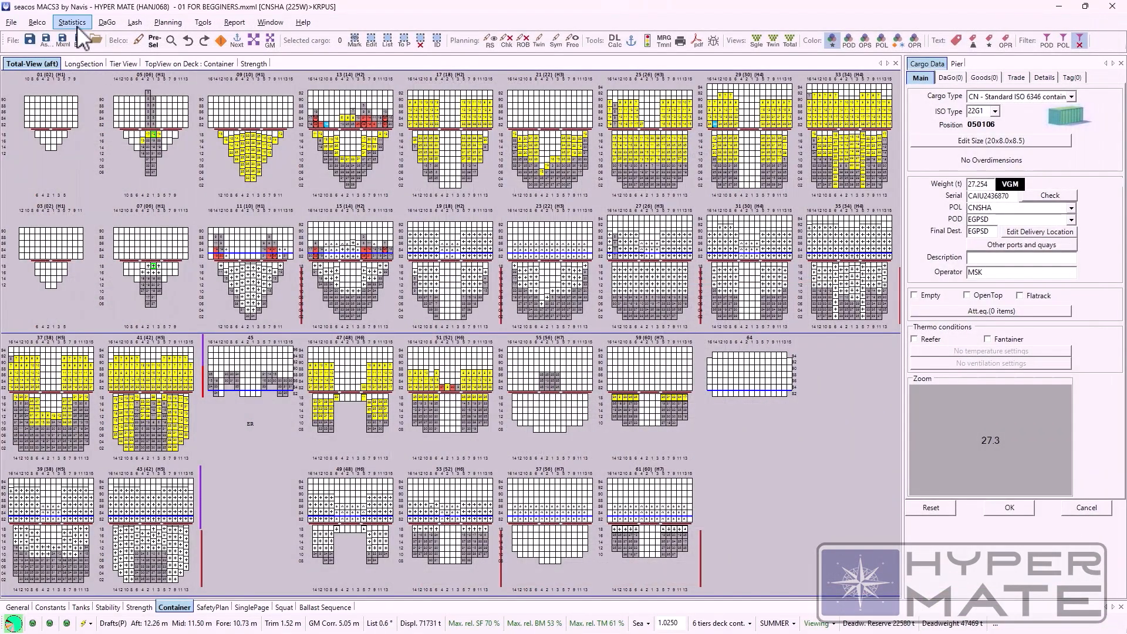